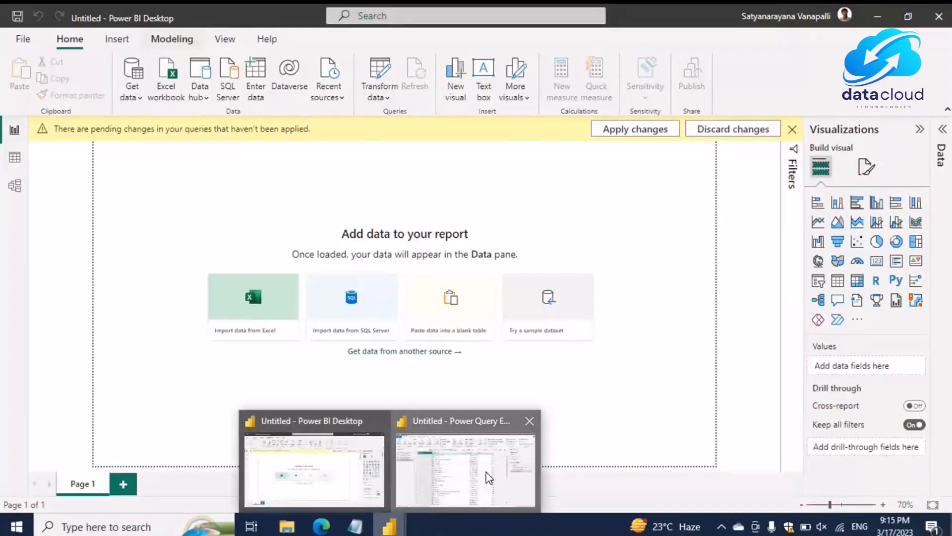
- Switch to the Power Query Editor window and collapse its Queries pane
{"action": "left_click", "coordinate": [486, 472]}
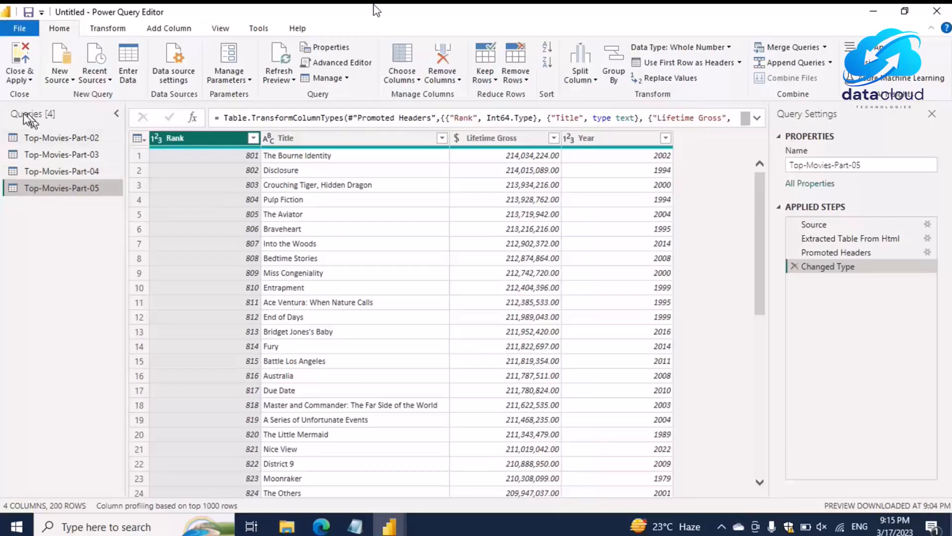
{"action": "left_click", "coordinate": [118, 114]}
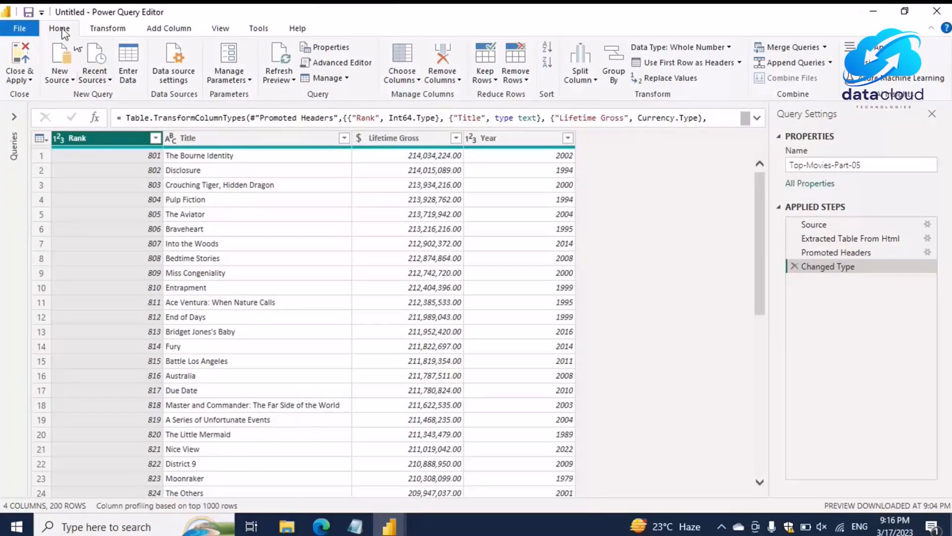
- Examine the editor's available commands for file handling, transforming, adding columns, view settings, diagnostics and help
{"action": "left_click", "coordinate": [26, 26]}
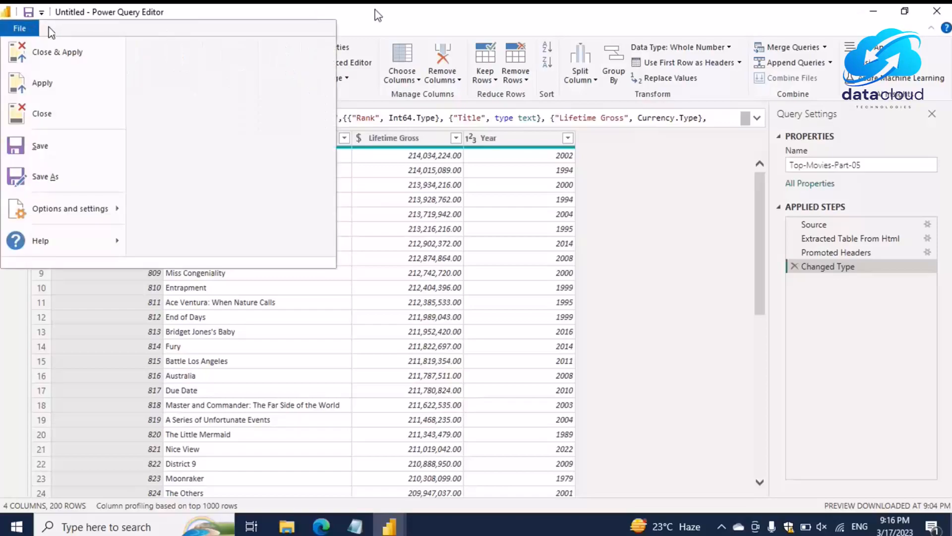
{"action": "left_click", "coordinate": [51, 31]}
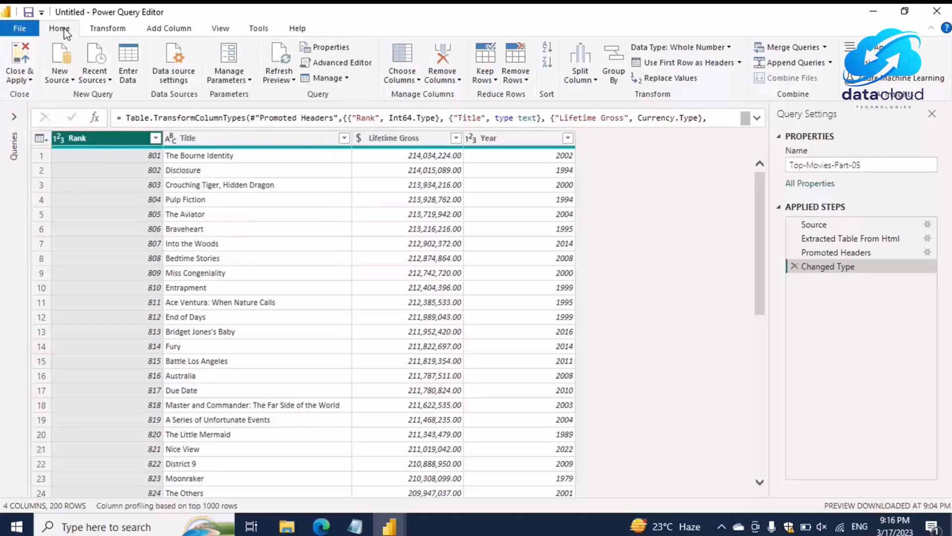
{"action": "left_click", "coordinate": [110, 33]}
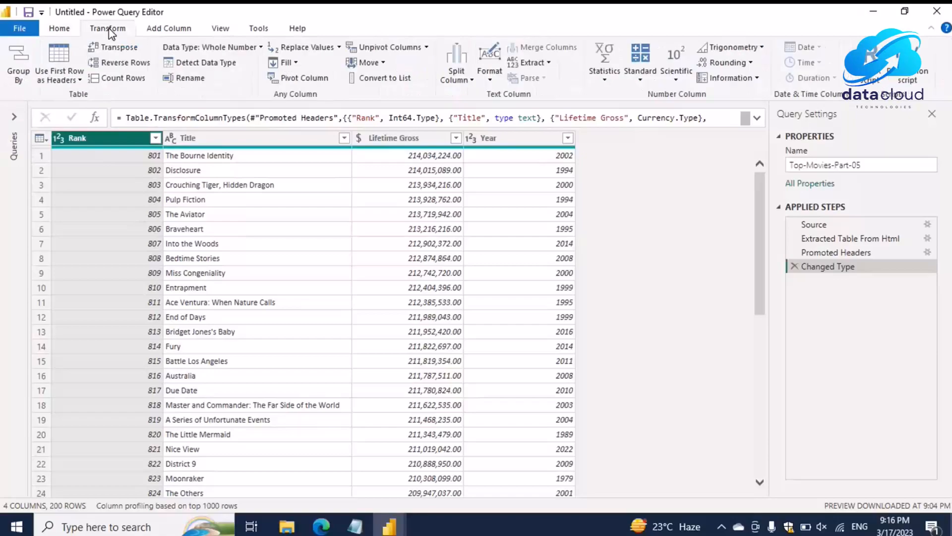
{"action": "left_click", "coordinate": [168, 32]}
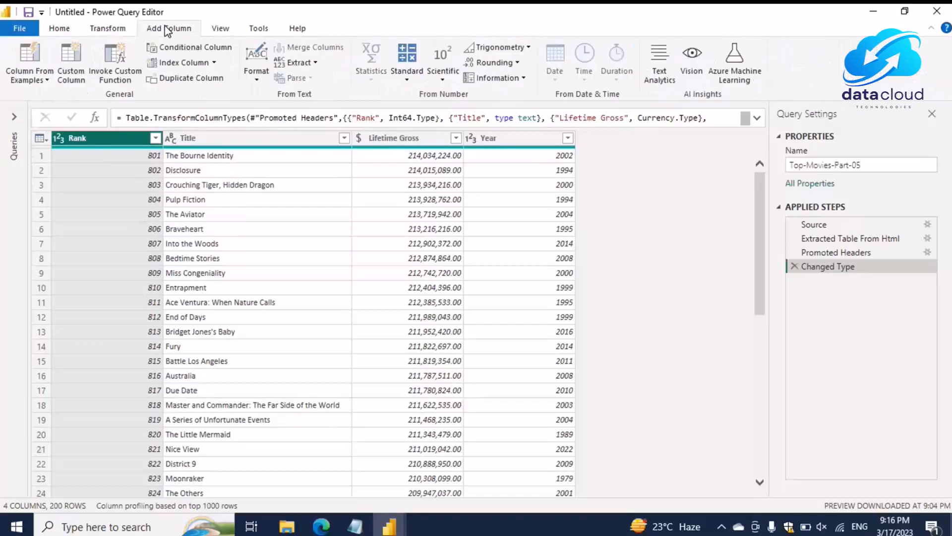
{"action": "left_click", "coordinate": [222, 30]}
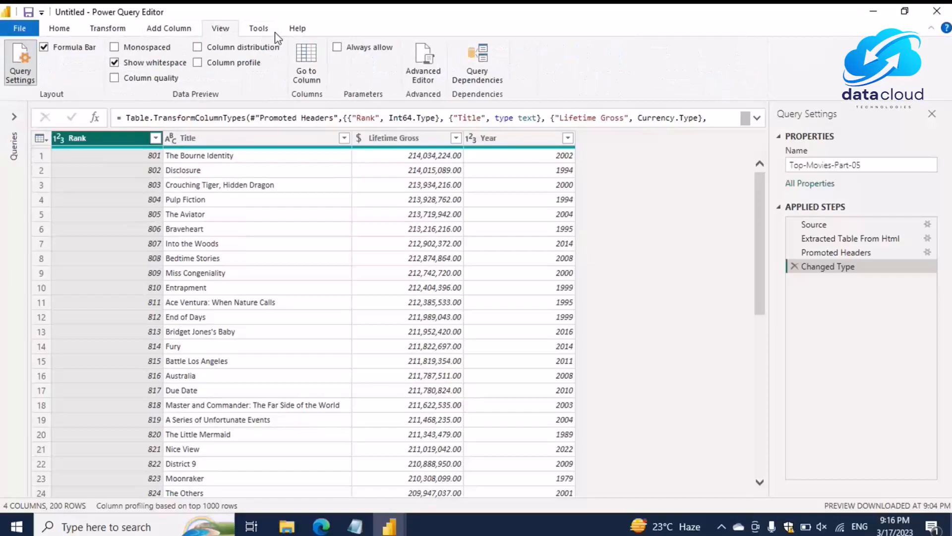
{"action": "left_click", "coordinate": [259, 30]}
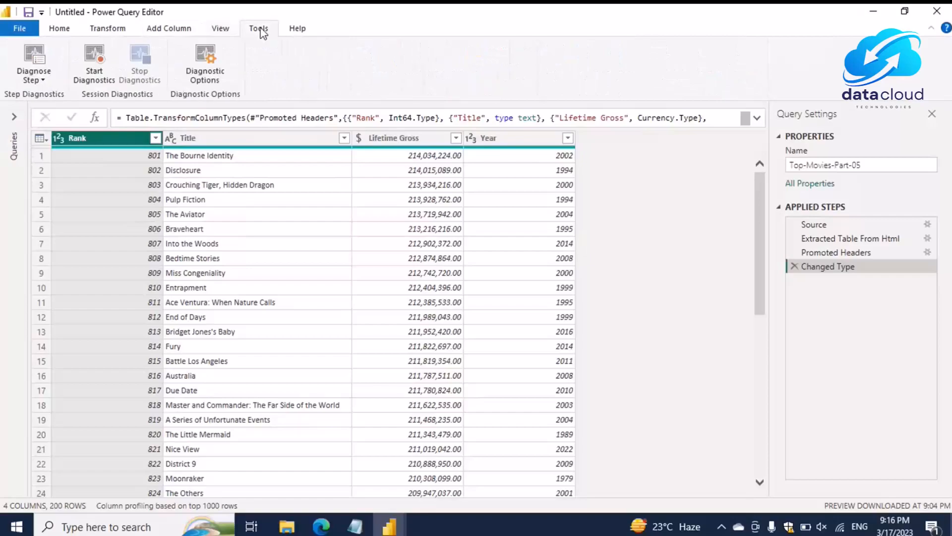
{"action": "left_click", "coordinate": [299, 31]}
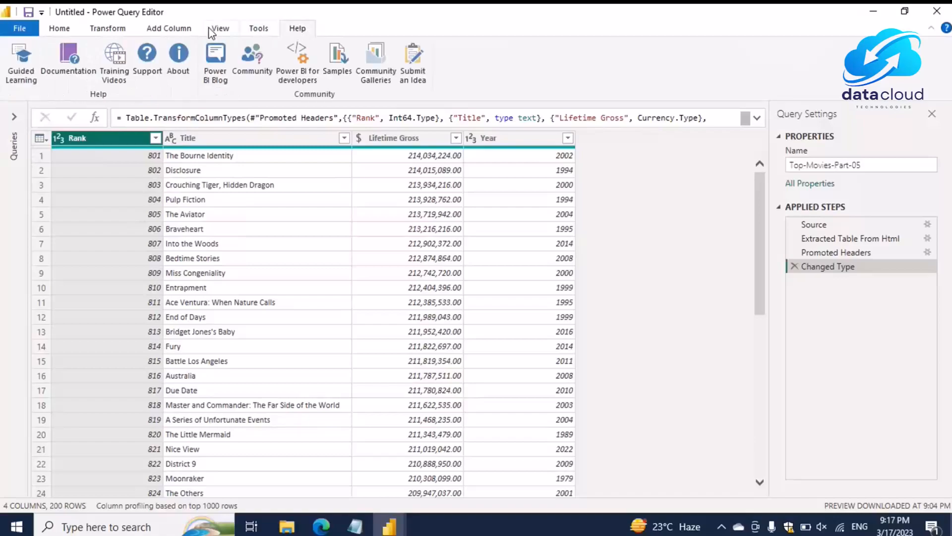
{"action": "left_click", "coordinate": [60, 30]}
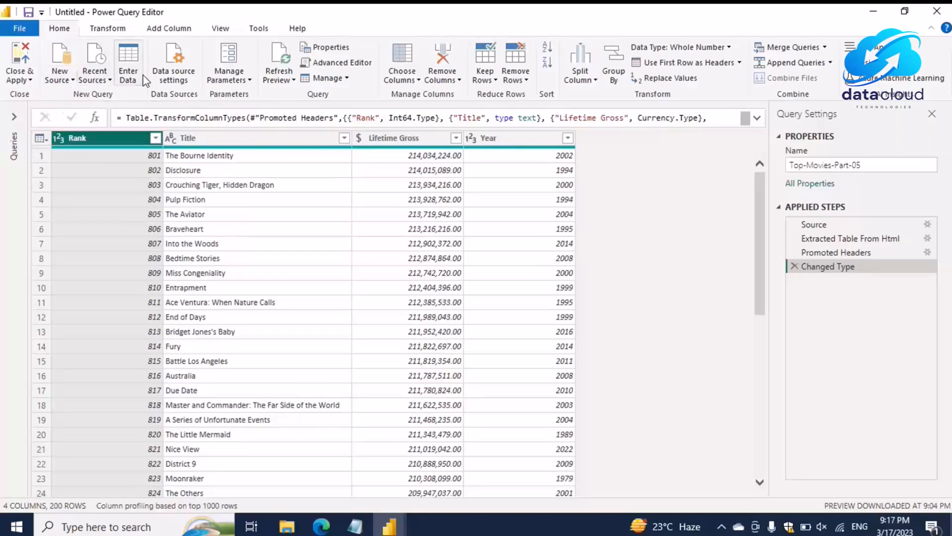
{"action": "left_click", "coordinate": [65, 79]}
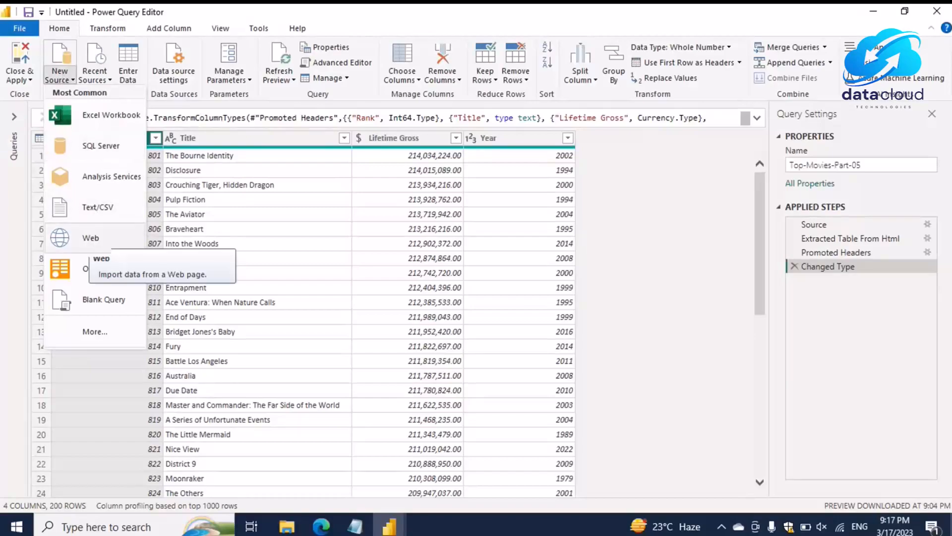
{"action": "left_click", "coordinate": [93, 241]}
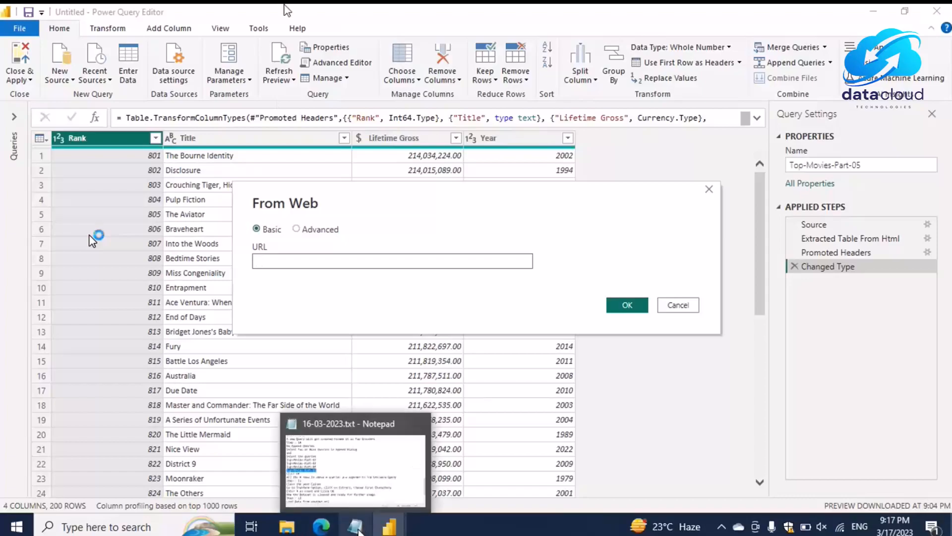
{"action": "left_click", "coordinate": [358, 531]}
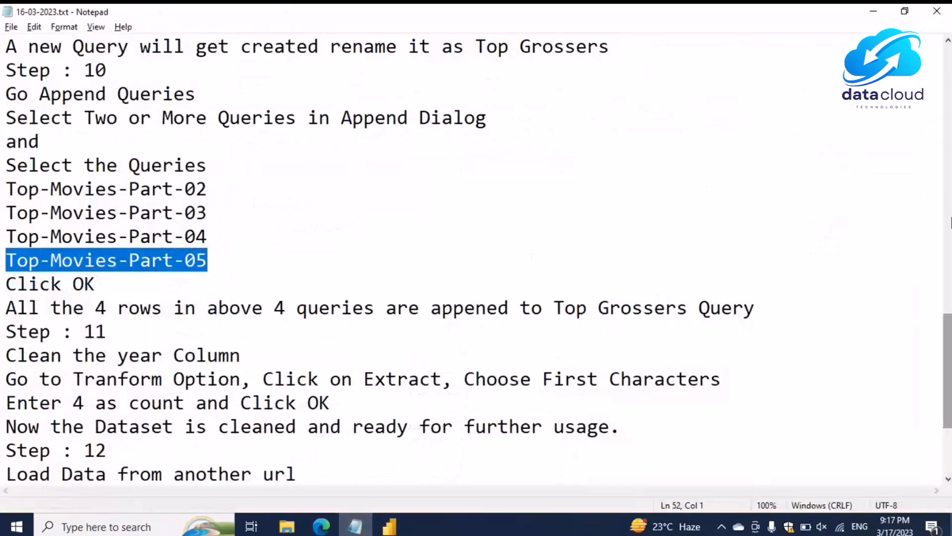
{"action": "scroll", "coordinate": [471, 258], "scroll_direction": "up", "scroll_amount": 15}
{"action": "scroll", "coordinate": [471, 258], "scroll_direction": "up", "scroll_amount": 2}
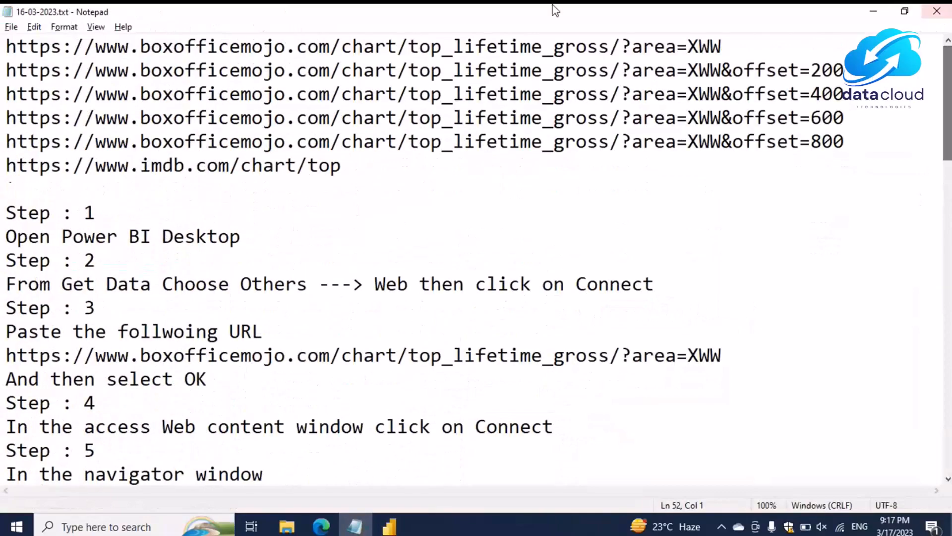
{"action": "left_click_drag", "start_coordinate": [727, 46], "coordinate": [7, 46]}
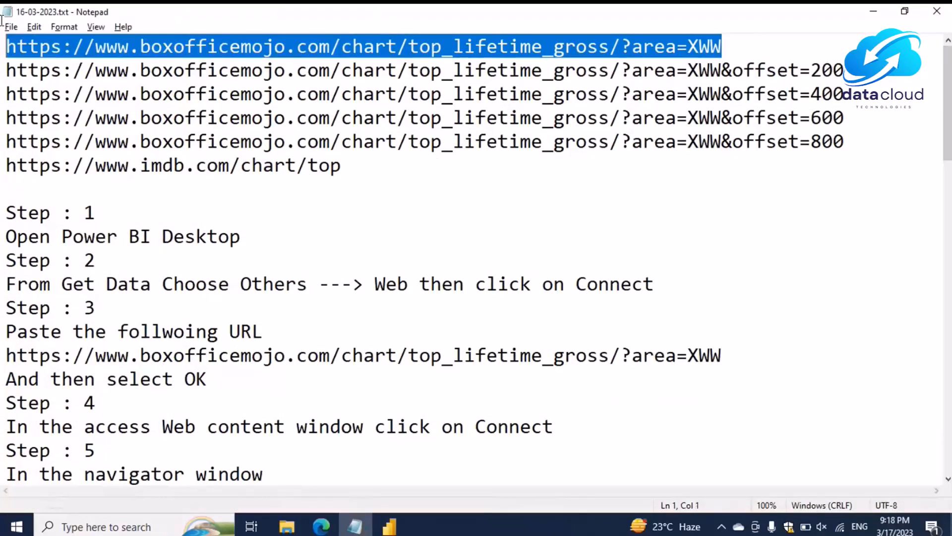
{"action": "right_click", "coordinate": [145, 50]}
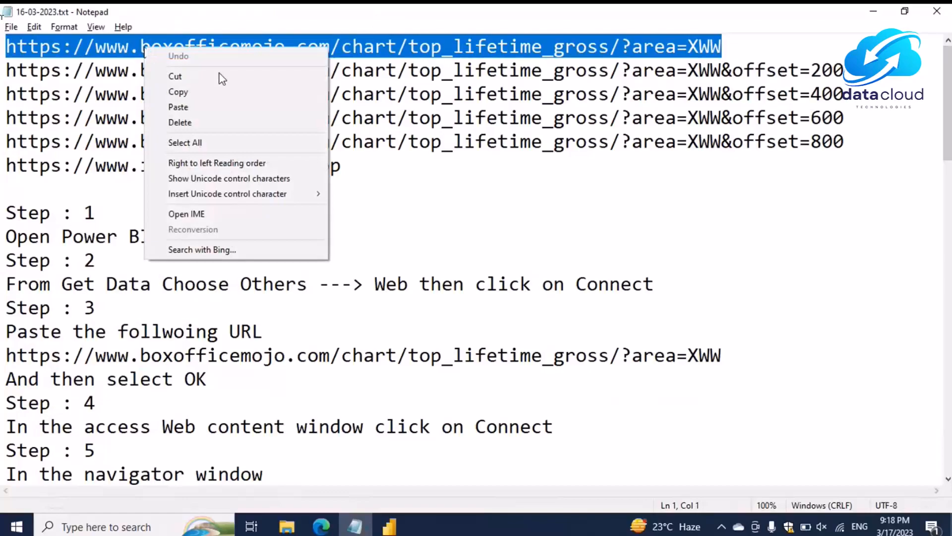
{"action": "left_click", "coordinate": [198, 92]}
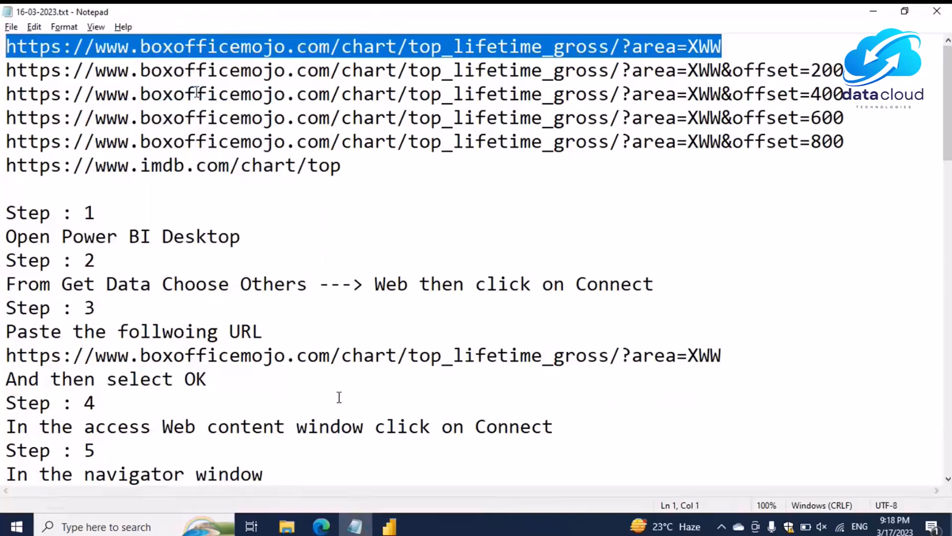
{"action": "left_click", "coordinate": [390, 526]}
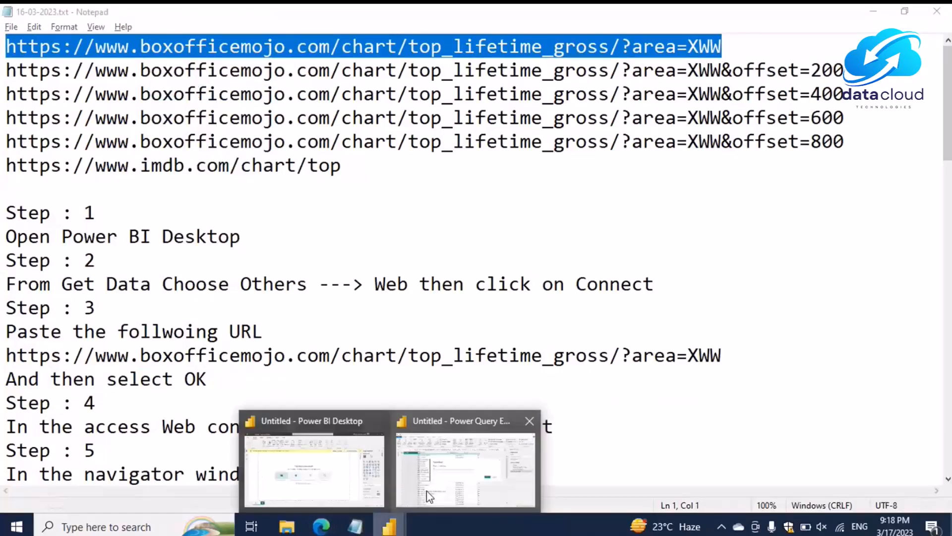
{"action": "left_click", "coordinate": [426, 490]}
{"action": "left_click", "coordinate": [271, 259]}
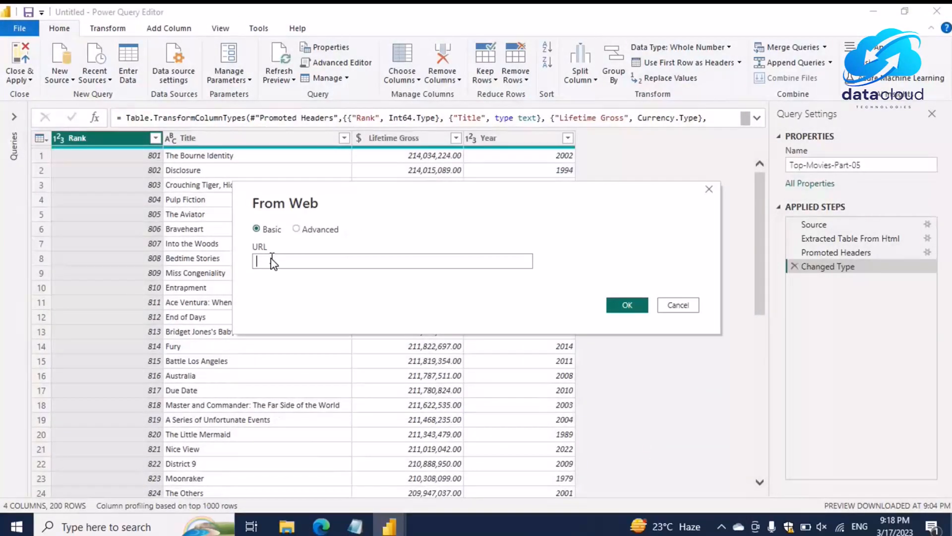
{"action": "right_click", "coordinate": [273, 259]}
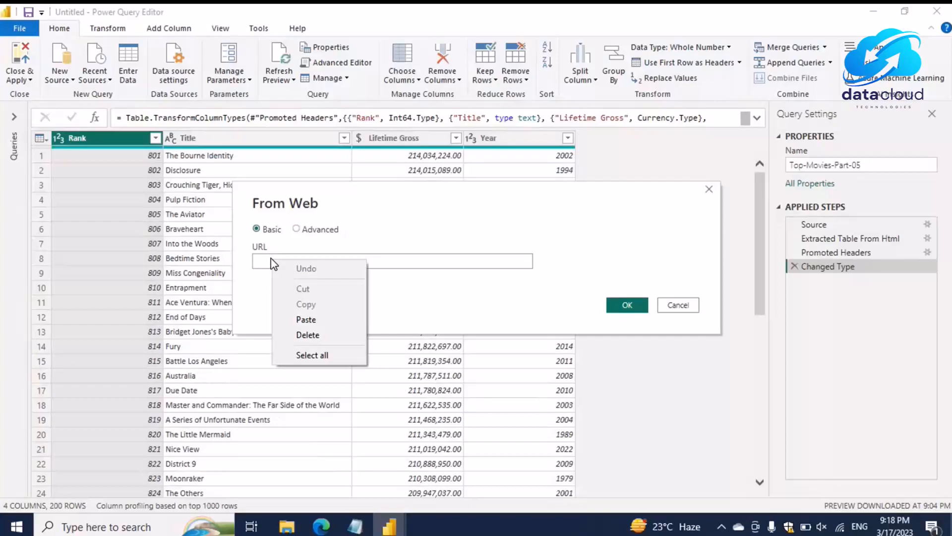
{"action": "left_click", "coordinate": [304, 319]}
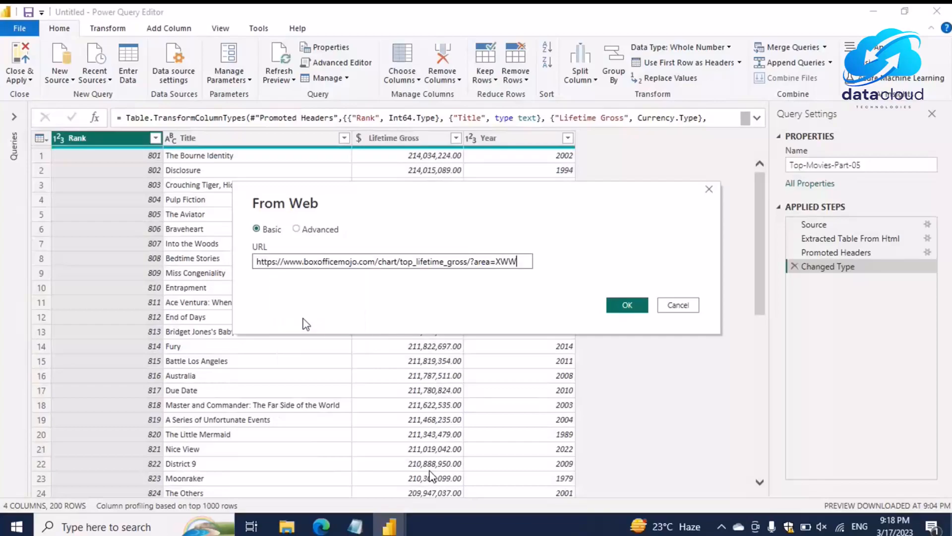
{"action": "left_click", "coordinate": [627, 305]}
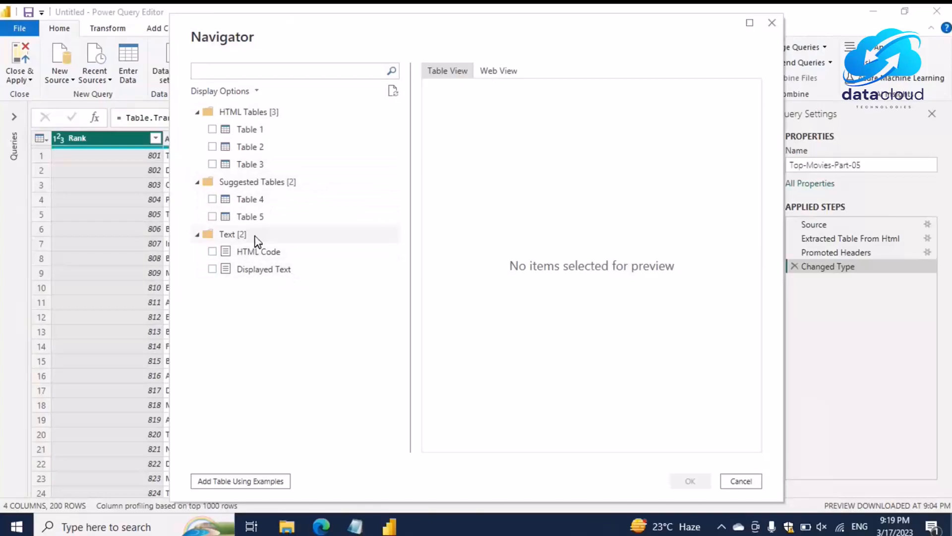
- Select Table 2 from the web page's HTML tables, preview its columns and import it as a query
{"action": "left_click", "coordinate": [213, 147]}
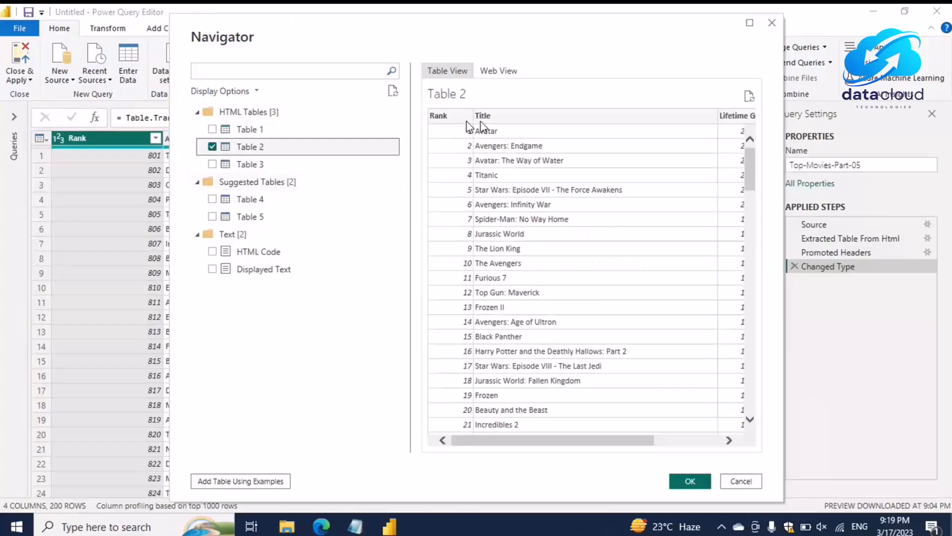
{"action": "left_click", "coordinate": [486, 440]}
{"action": "left_click_drag", "start_coordinate": [487, 442], "coordinate": [591, 439]}
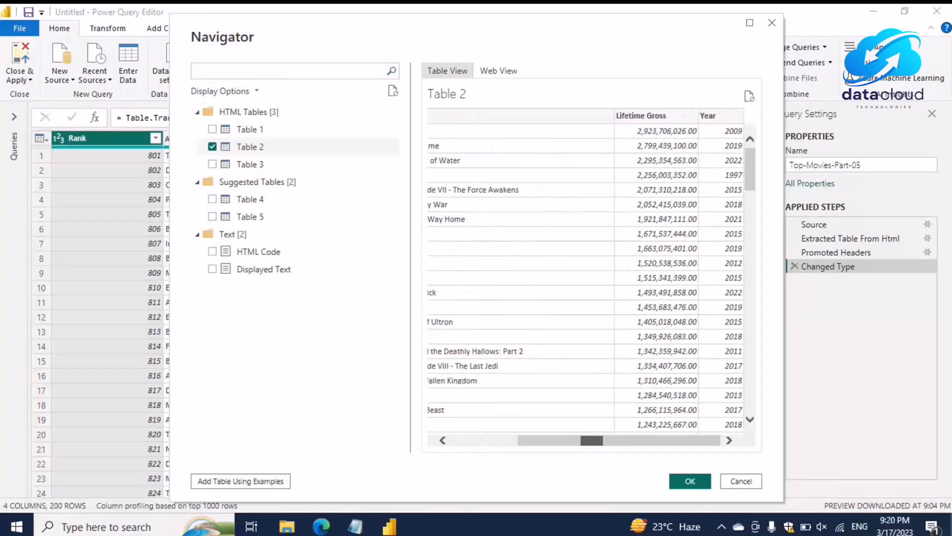
{"action": "left_click", "coordinate": [700, 483]}
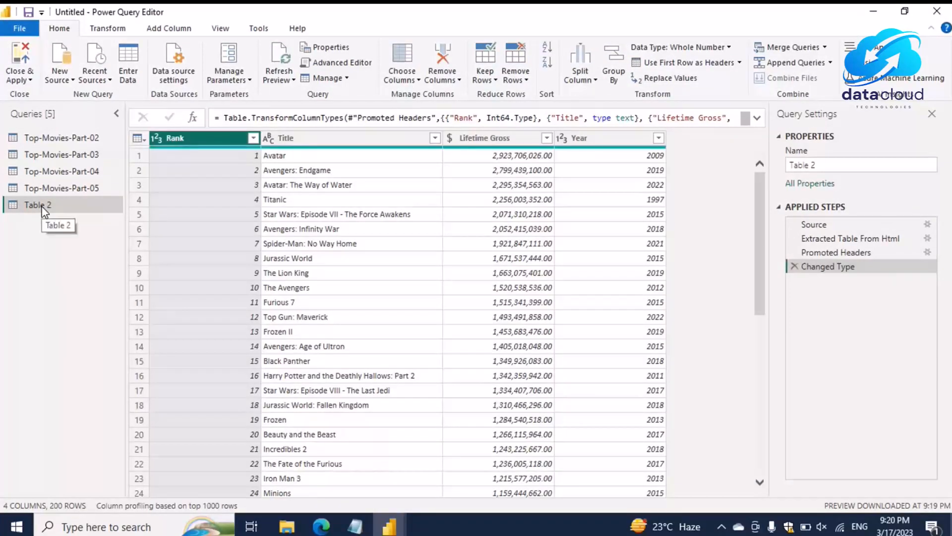
- Rename the Table 2 query to Top-Movies-Part-01
{"action": "right_click", "coordinate": [43, 207]}
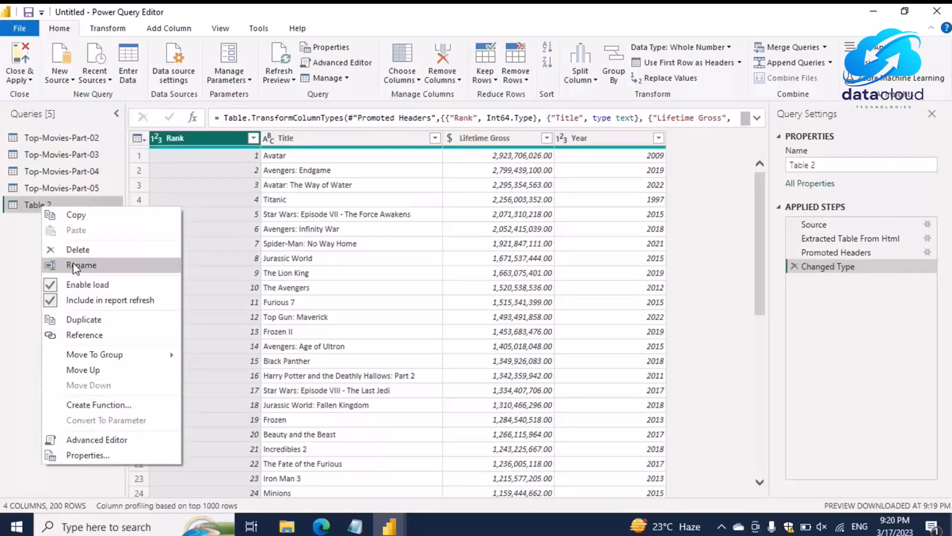
{"action": "left_click", "coordinate": [22, 227]}
{"action": "right_click", "coordinate": [35, 203]}
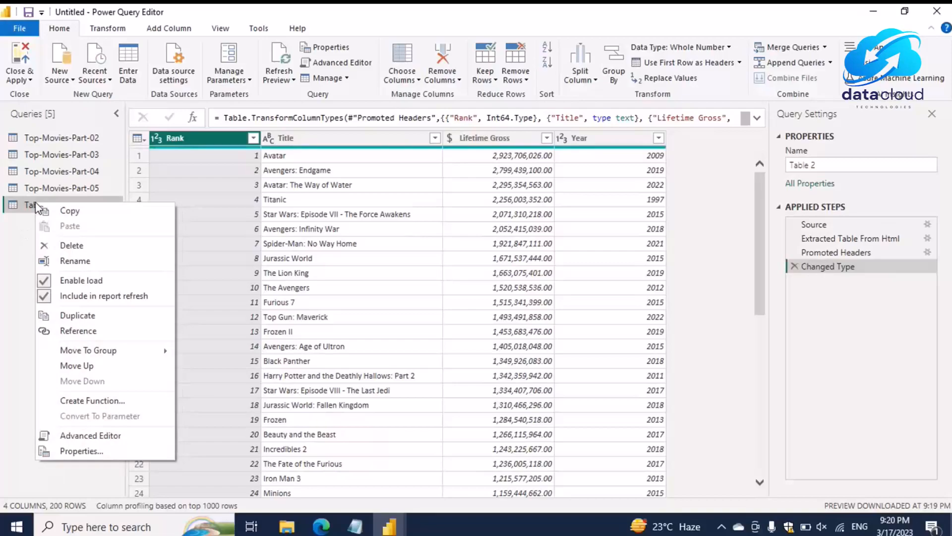
{"action": "left_click", "coordinate": [82, 261]}
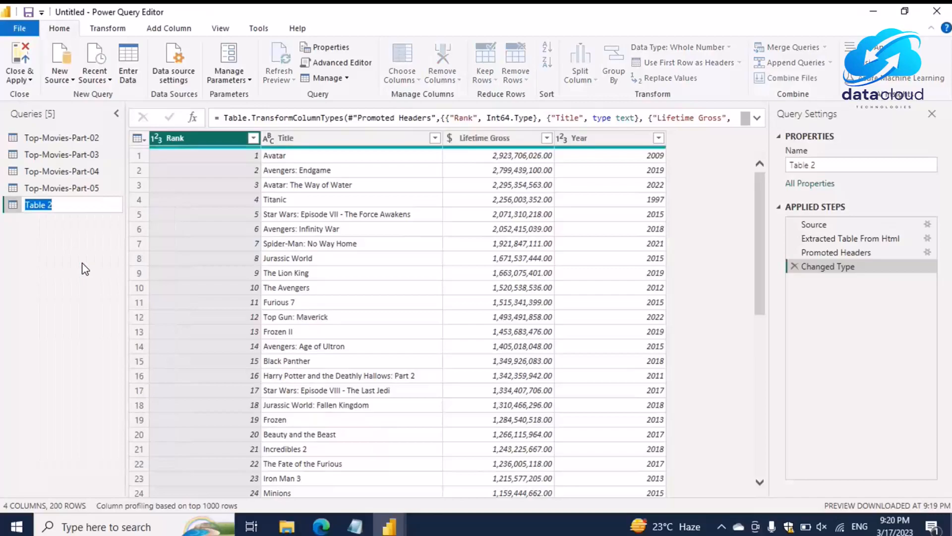
{"action": "type", "text": "Top-Movies-Part-01"}
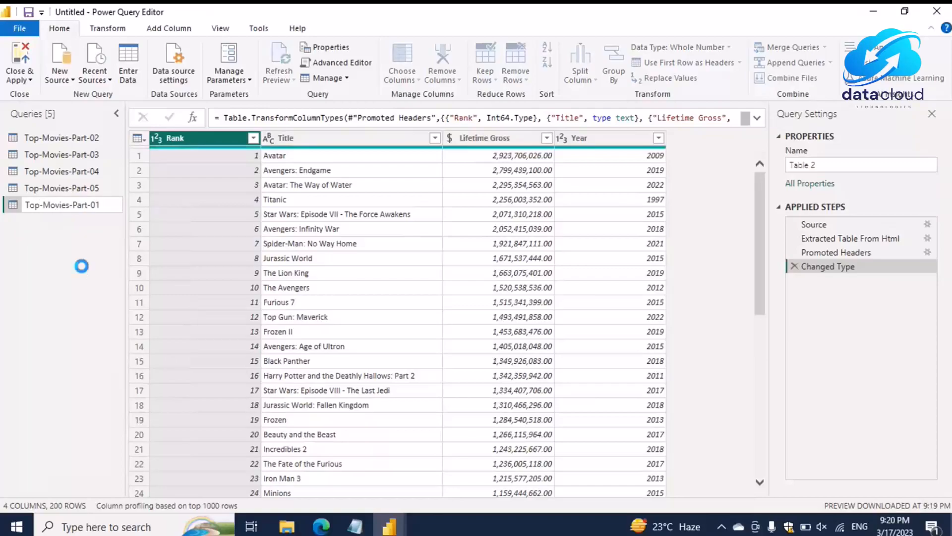
{"action": "key", "text": "Return"}
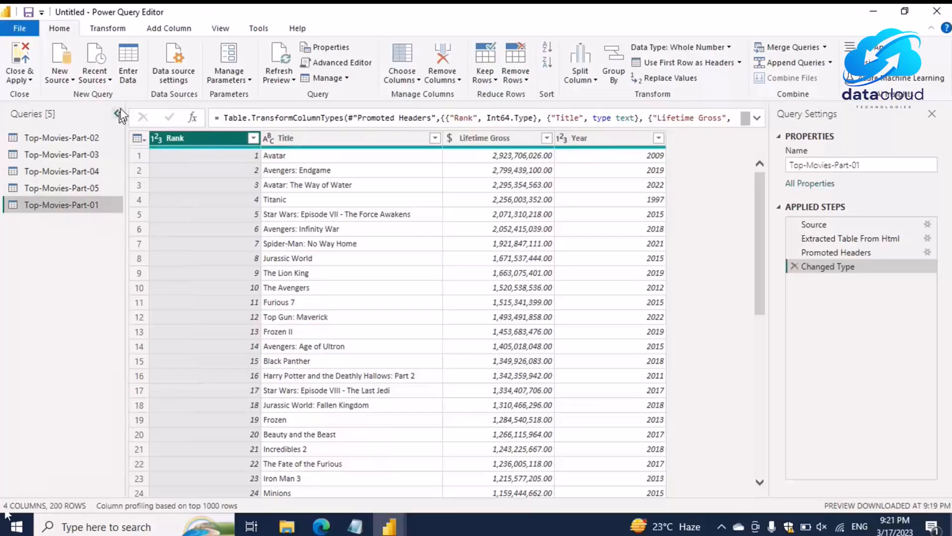
- Check the rank ranges in the Top-Movies-Part-02 and Top-Movies-Part-03 queries from the first row to the last
{"action": "left_click", "coordinate": [79, 139]}
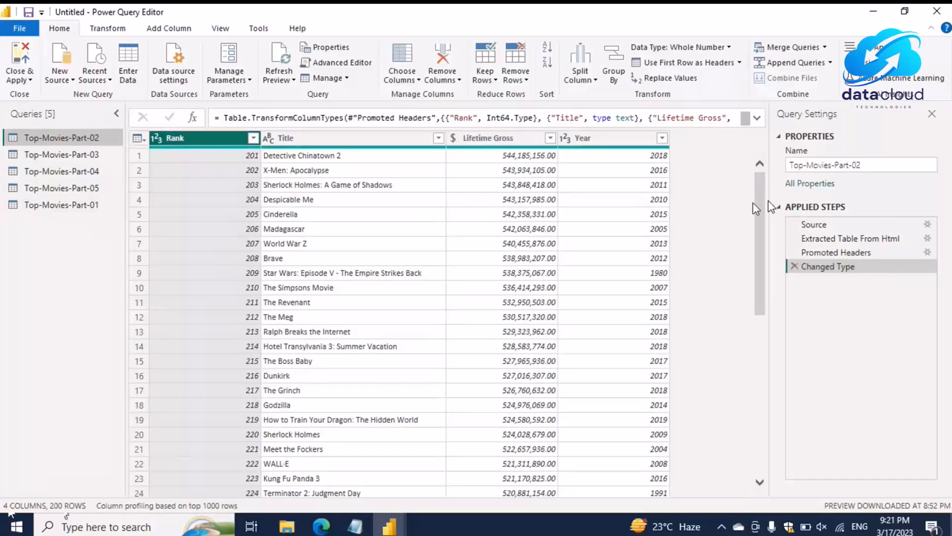
{"action": "left_click_drag", "start_coordinate": [760, 203], "coordinate": [780, 491]}
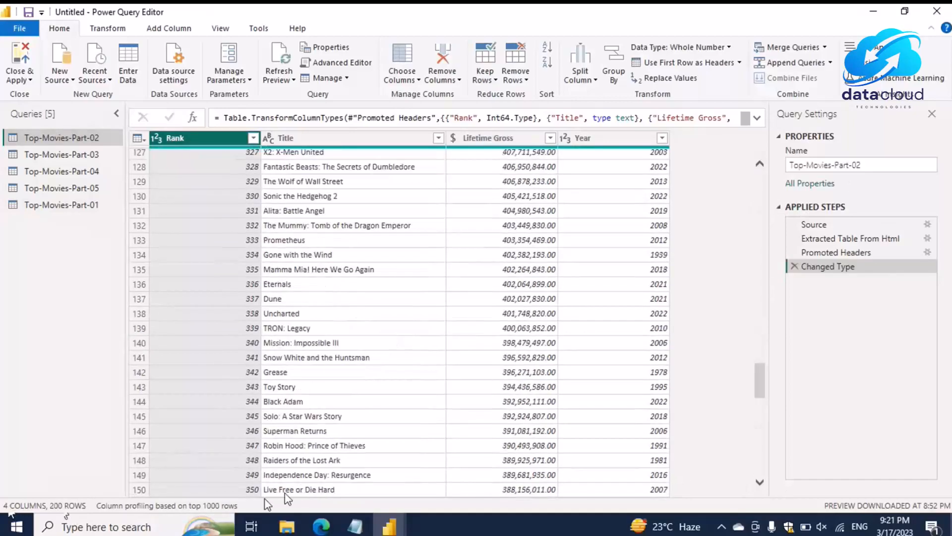
{"action": "scroll", "coordinate": [289, 481], "scroll_direction": "down", "scroll_amount": 10}
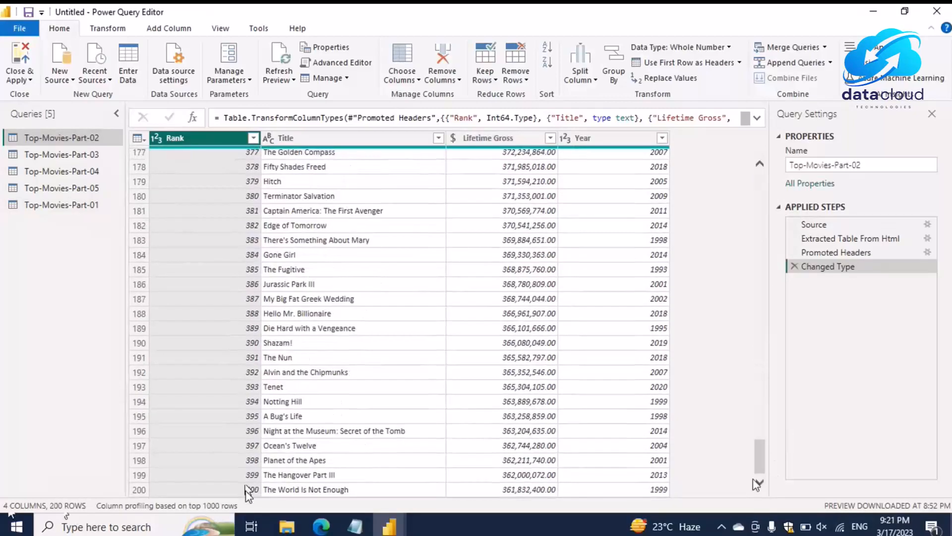
{"action": "left_click", "coordinate": [73, 156]}
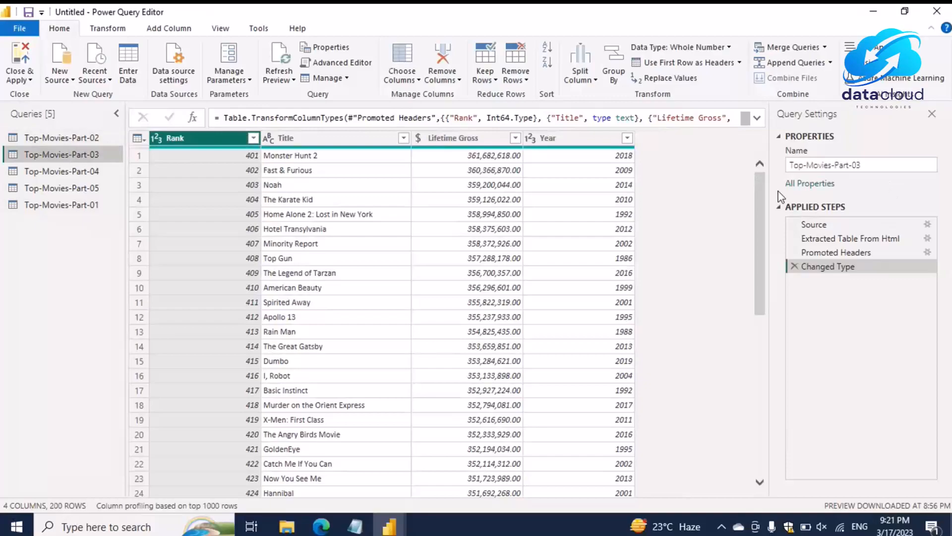
{"action": "left_click_drag", "start_coordinate": [762, 192], "coordinate": [771, 447]}
{"action": "left_click_drag", "start_coordinate": [759, 342], "coordinate": [771, 495]}
{"action": "left_click_drag", "start_coordinate": [764, 377], "coordinate": [740, 483]}
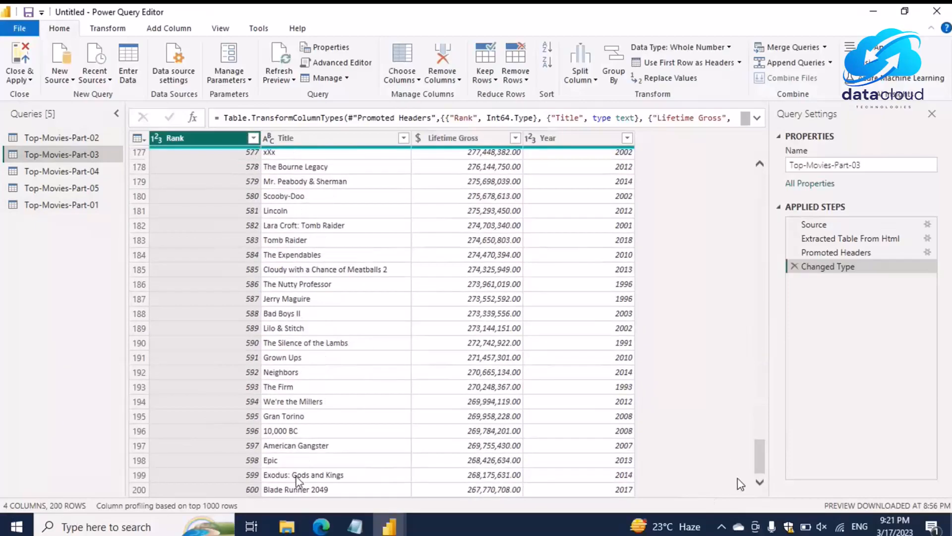
- Check the rank ranges in the Top-Movies-Part-04 and Top-Movies-Part-05 queries from the first row to the last
{"action": "left_click", "coordinate": [79, 173]}
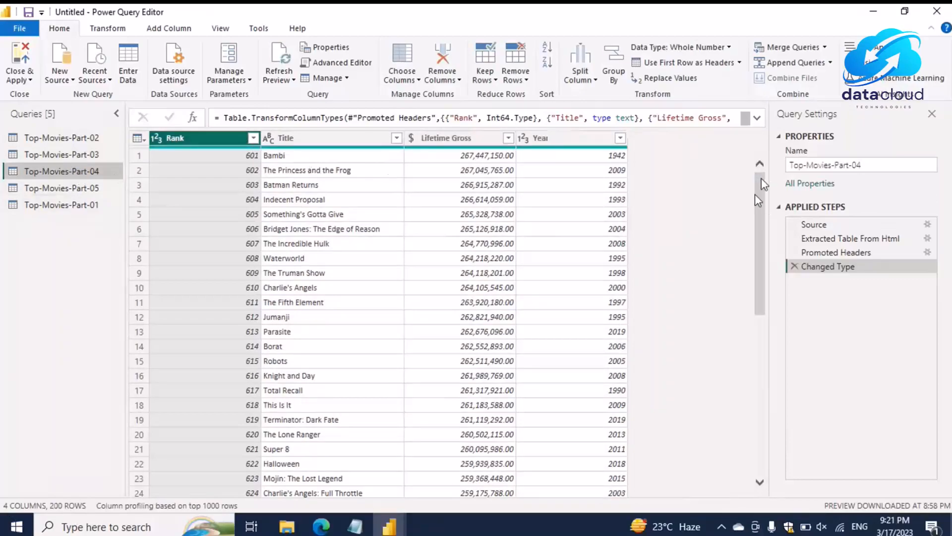
{"action": "scroll", "coordinate": [759, 194], "scroll_direction": "down", "scroll_amount": 2}
{"action": "scroll", "coordinate": [758, 193], "scroll_direction": "up", "scroll_amount": 2}
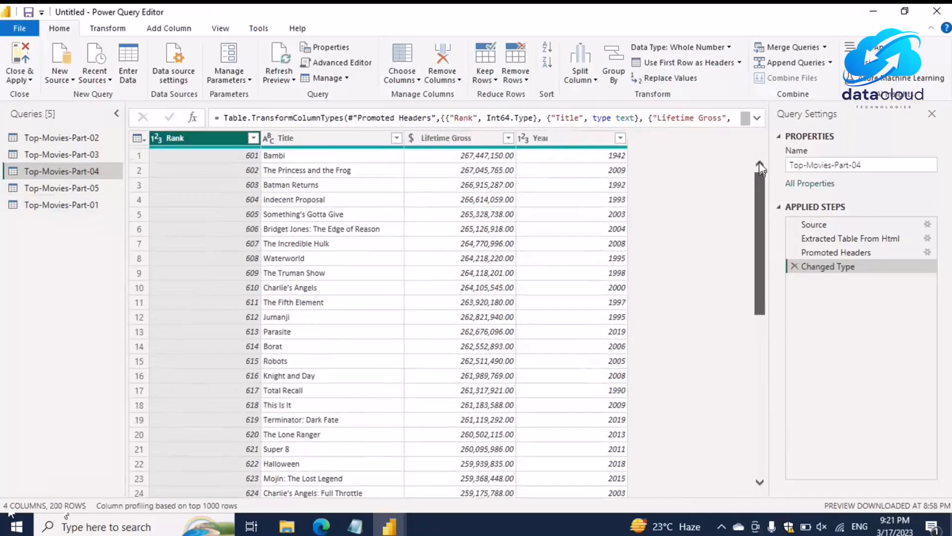
{"action": "left_click", "coordinate": [254, 155]}
{"action": "left_click_drag", "start_coordinate": [760, 298], "coordinate": [760, 394]}
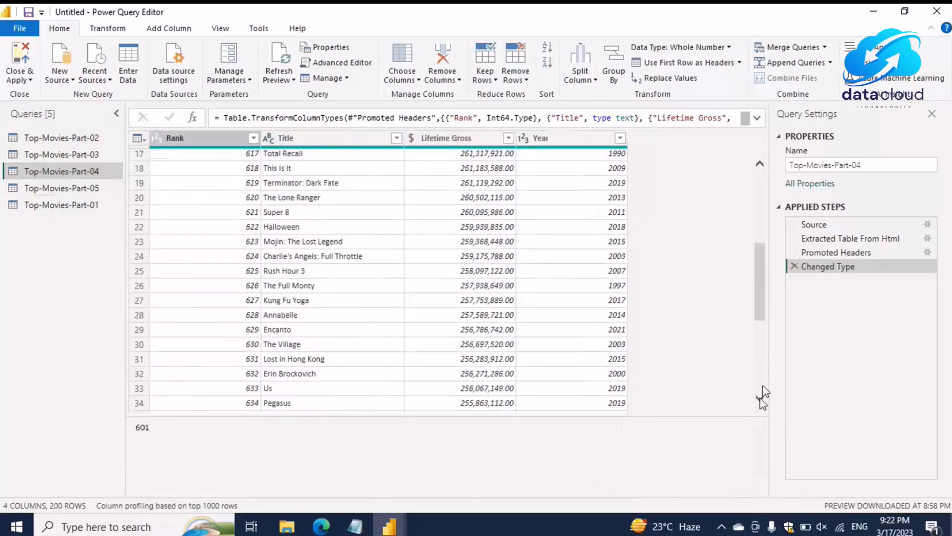
{"action": "left_click", "coordinate": [760, 400]}
{"action": "left_click_drag", "start_coordinate": [762, 320], "coordinate": [746, 391]}
{"action": "left_click_drag", "start_coordinate": [758, 350], "coordinate": [757, 399]}
{"action": "left_click_drag", "start_coordinate": [760, 308], "coordinate": [769, 400]}
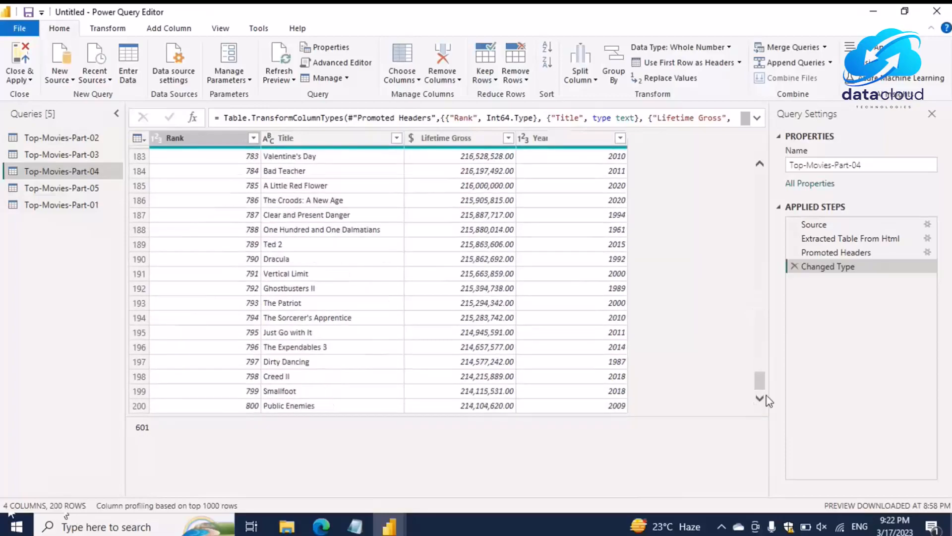
{"action": "left_click", "coordinate": [71, 191]}
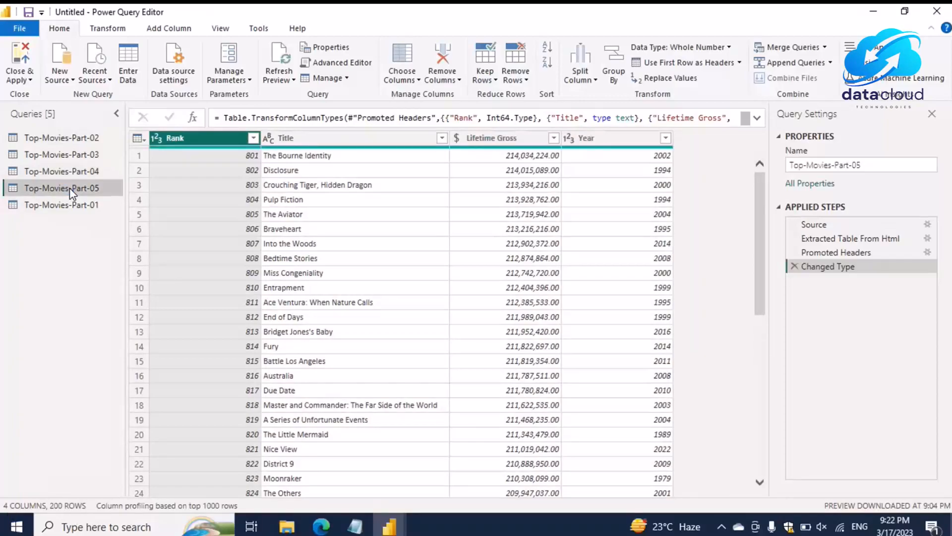
{"action": "scroll", "coordinate": [250, 491], "scroll_direction": "down", "scroll_amount": 20}
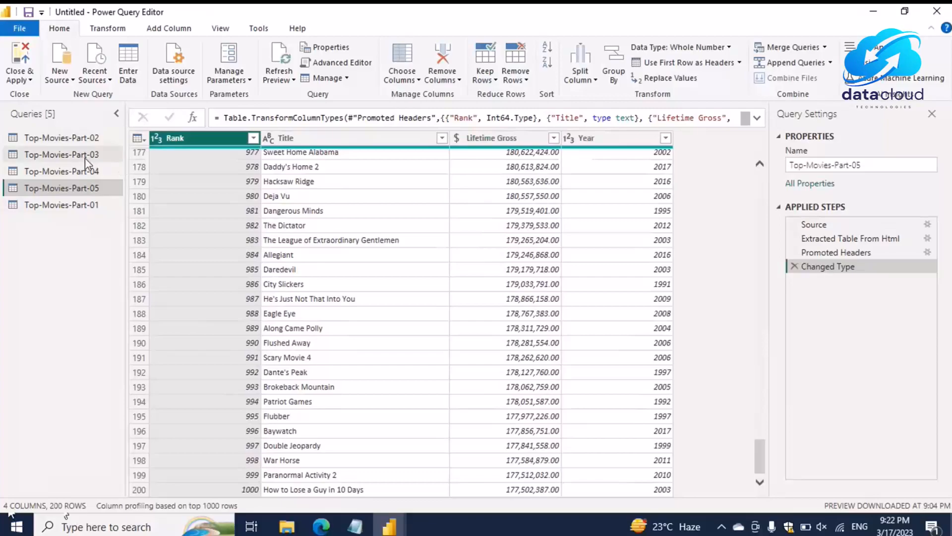
- Create a reference query from Top-Movies-Part-01 and rename it to Top Grossers
{"action": "left_click", "coordinate": [62, 205]}
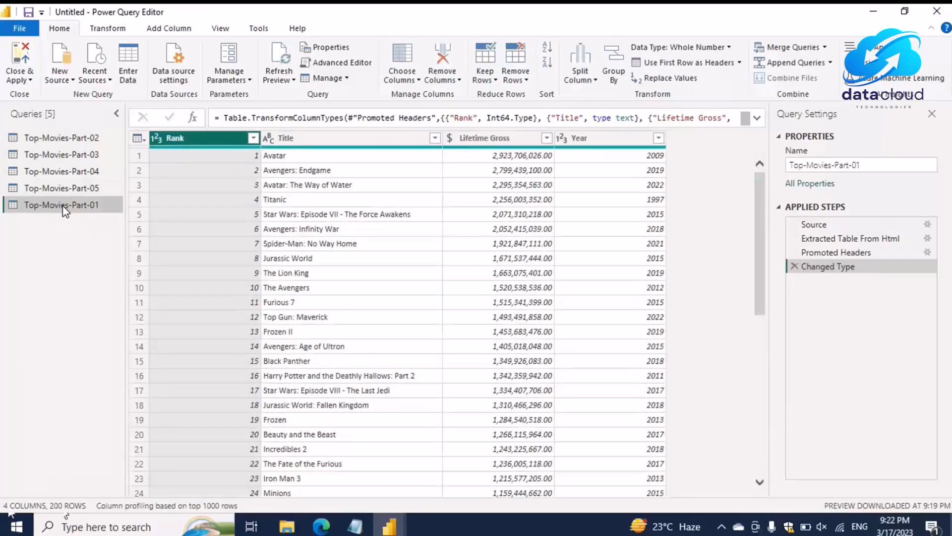
{"action": "right_click", "coordinate": [64, 211]}
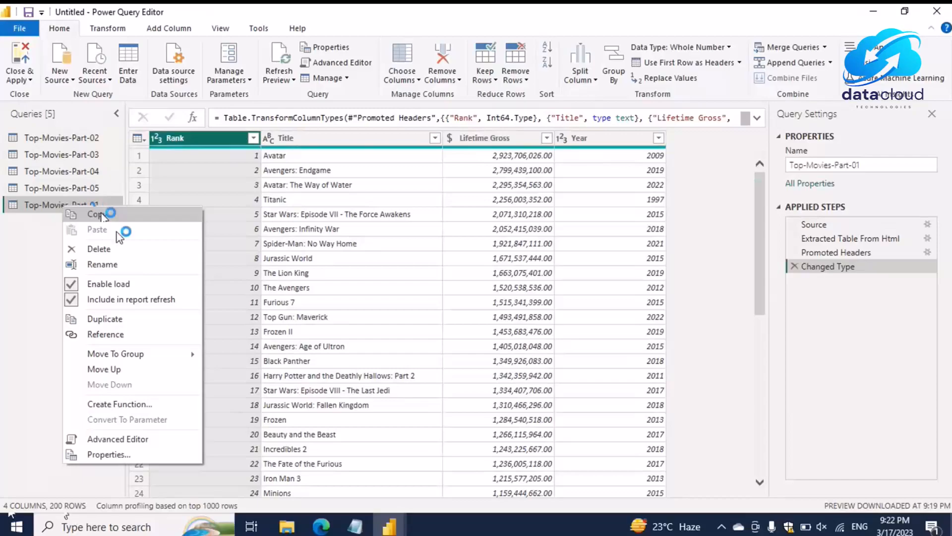
{"action": "left_click", "coordinate": [110, 339]}
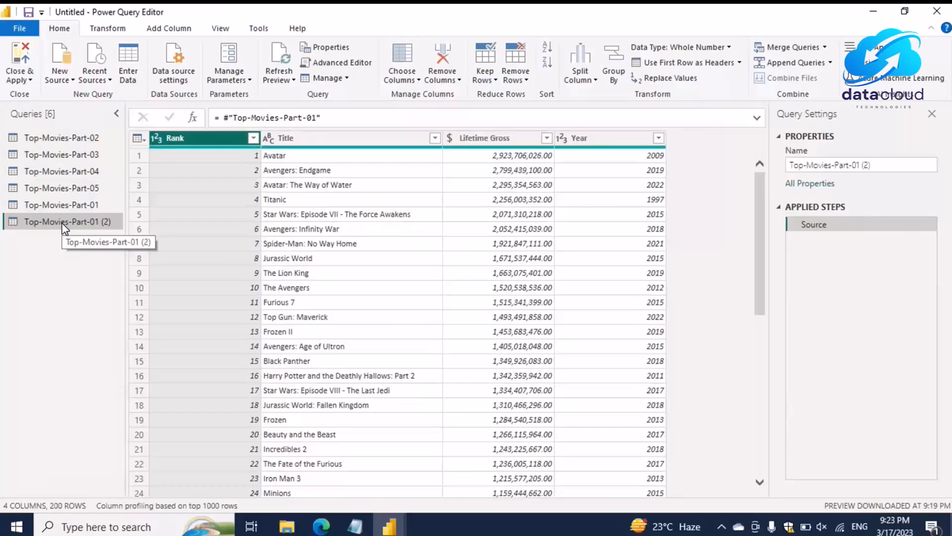
{"action": "right_click", "coordinate": [63, 225]}
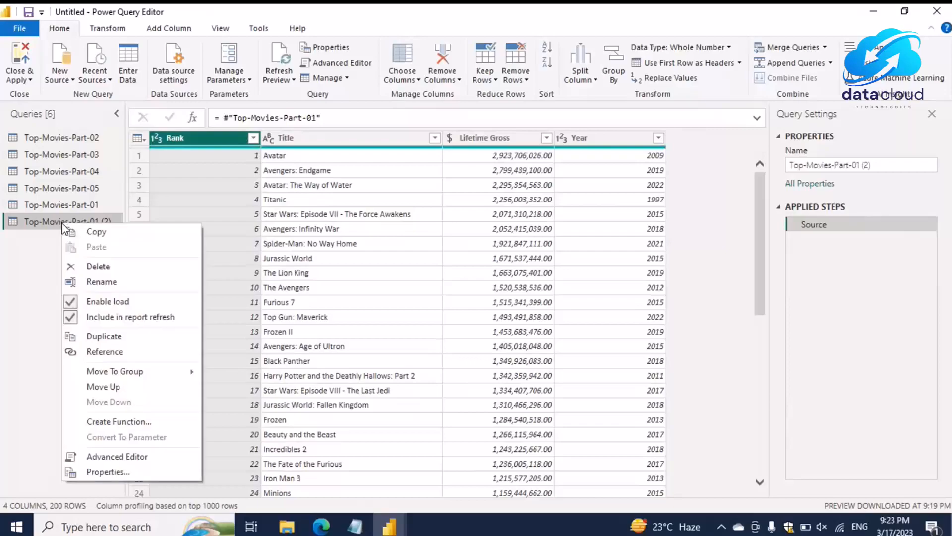
{"action": "left_click", "coordinate": [100, 281]}
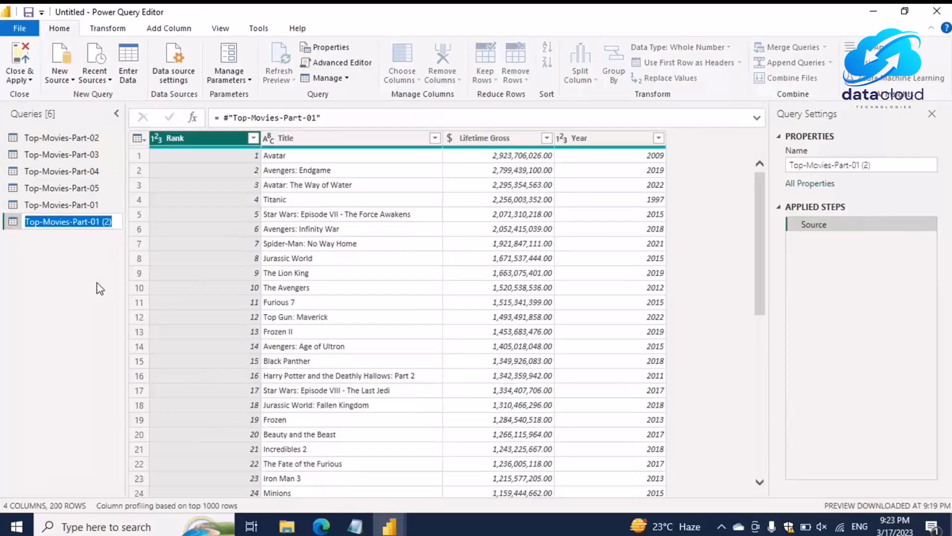
{"action": "type", "text": "Top G"}
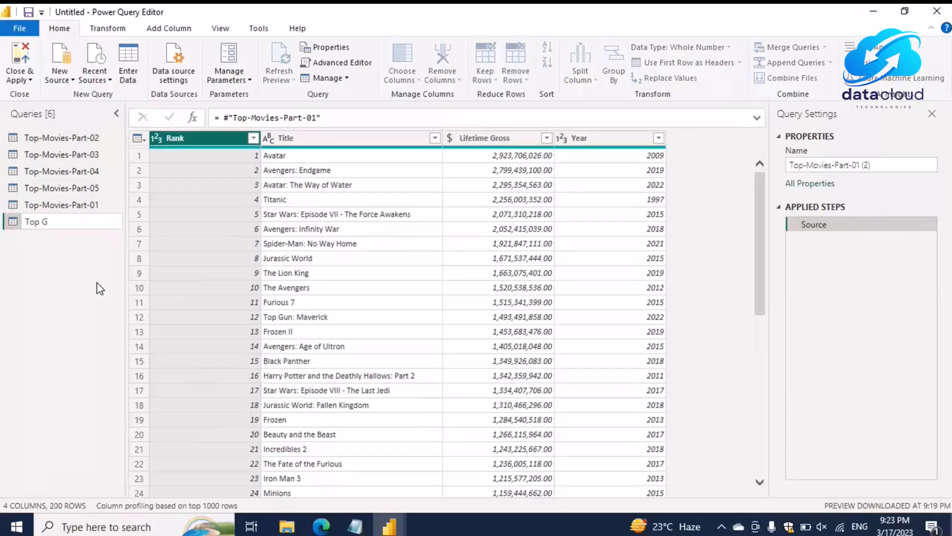
{"action": "type", "text": "rossers"}
{"action": "left_click", "coordinate": [68, 273]}
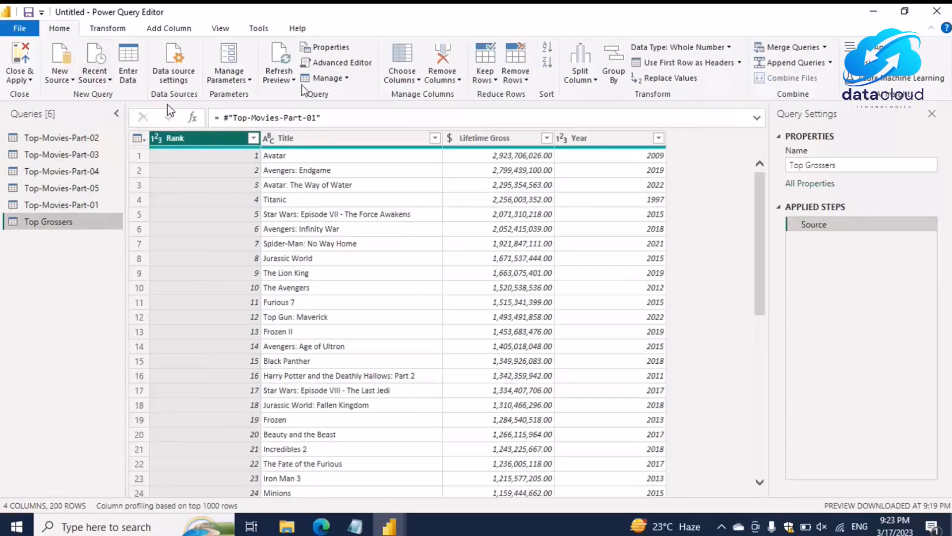
- Set up an append of three or more tables on Top Grossers, adding Top-Movies-Part-02, Top-Movies-Part-03 and Top-Movies-Part-04
{"action": "left_click", "coordinate": [831, 64]}
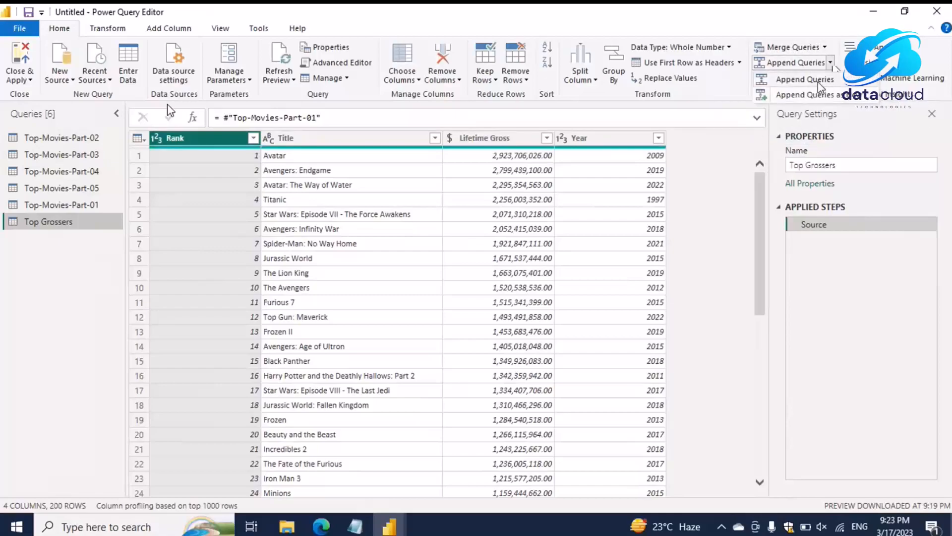
{"action": "left_click", "coordinate": [818, 81]}
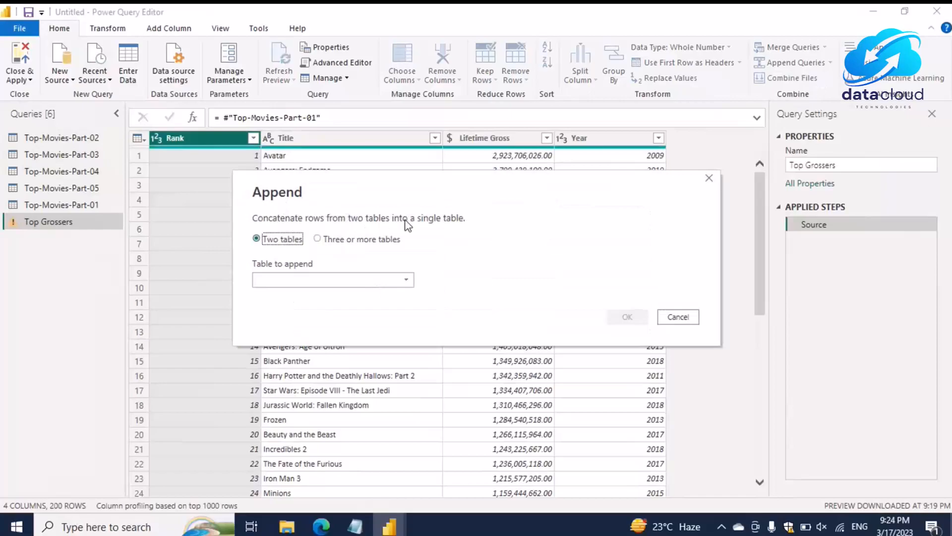
{"action": "left_click", "coordinate": [322, 238]}
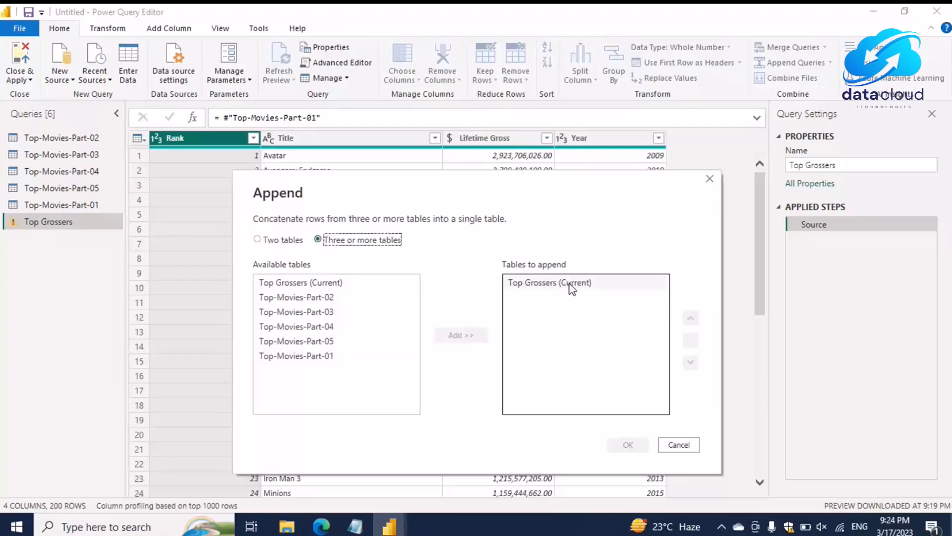
{"action": "left_click", "coordinate": [293, 298]}
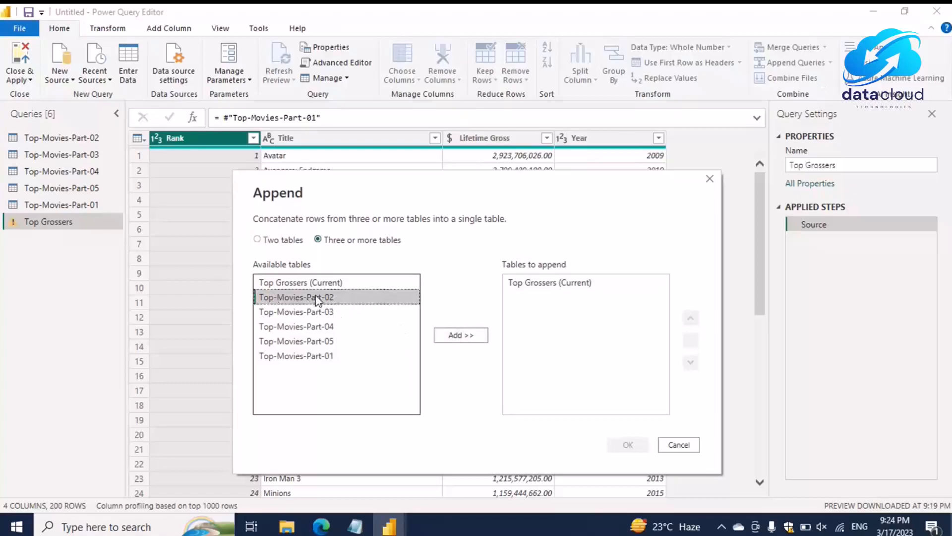
{"action": "left_click", "coordinate": [464, 334]}
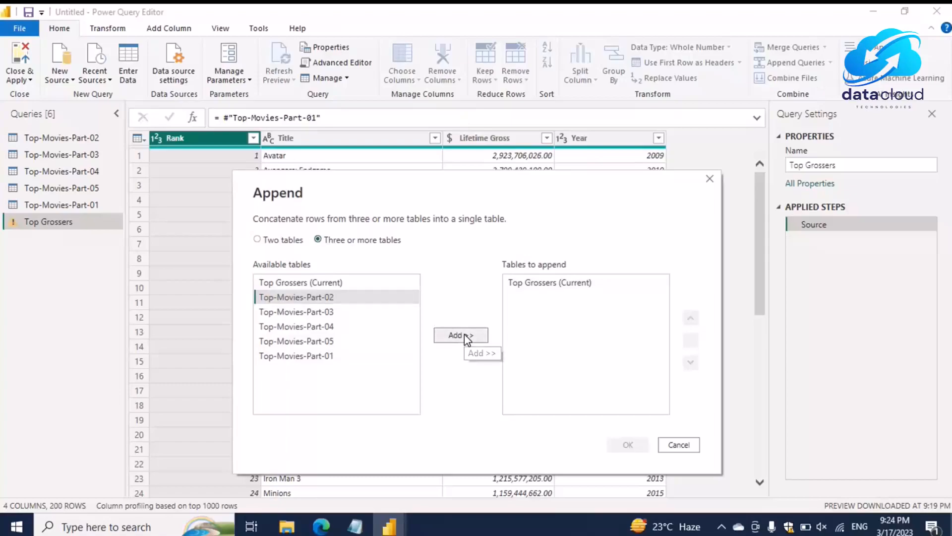
{"action": "left_click", "coordinate": [328, 314]}
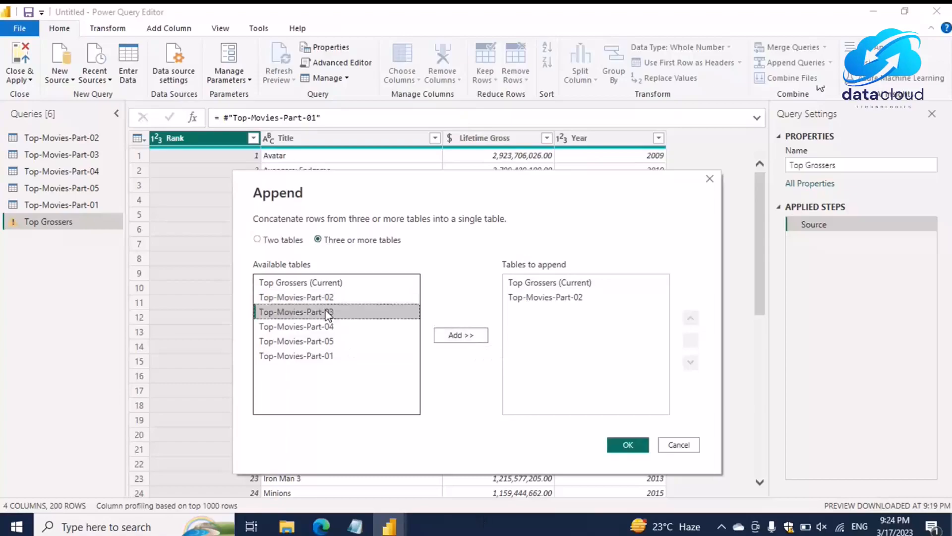
{"action": "left_click", "coordinate": [461, 336]}
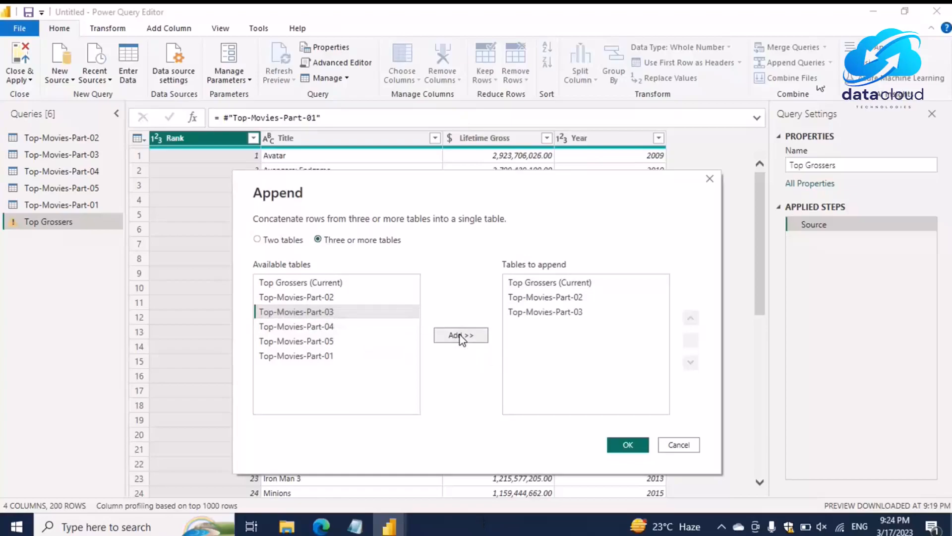
{"action": "left_click", "coordinate": [311, 329]}
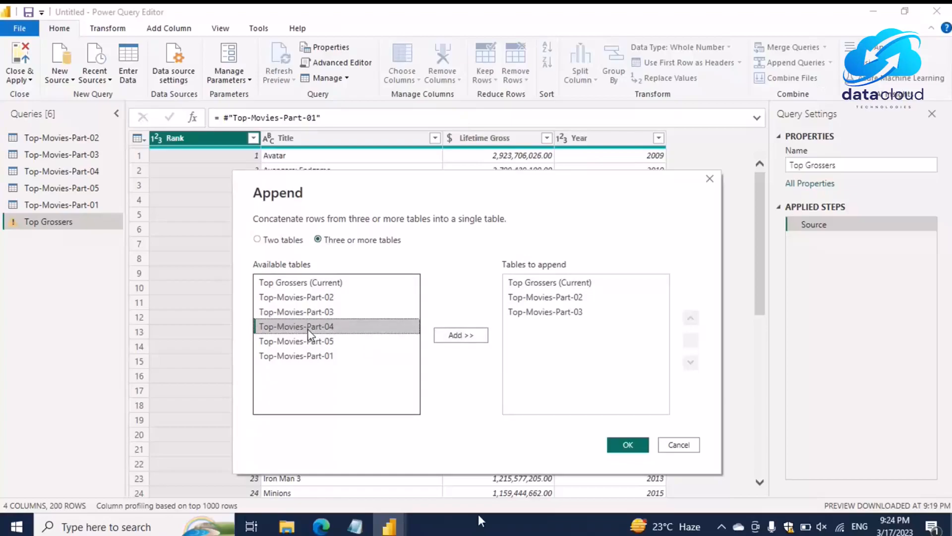
{"action": "left_click", "coordinate": [454, 337]}
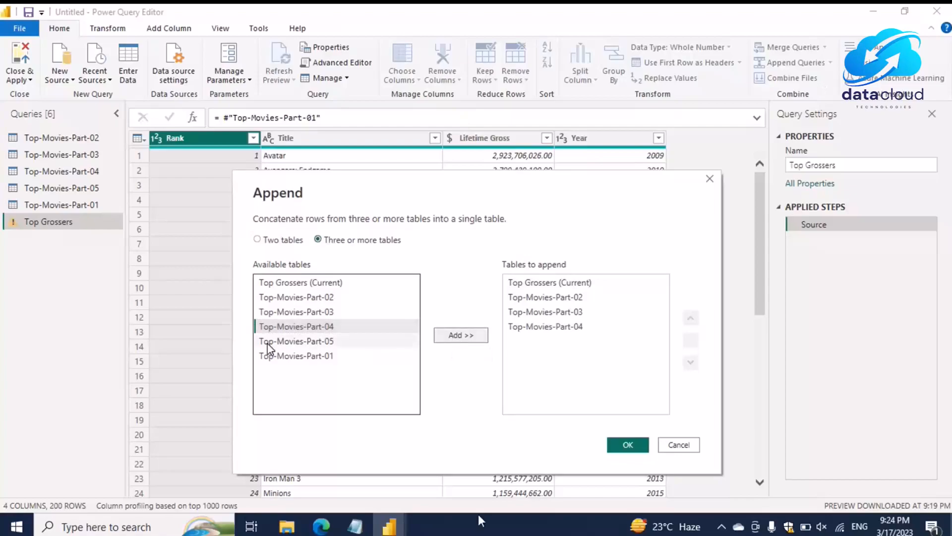
- Add Top-Movies-Part-05 to the tables to append, remove its duplicate entry and complete the append
{"action": "left_click", "coordinate": [280, 342]}
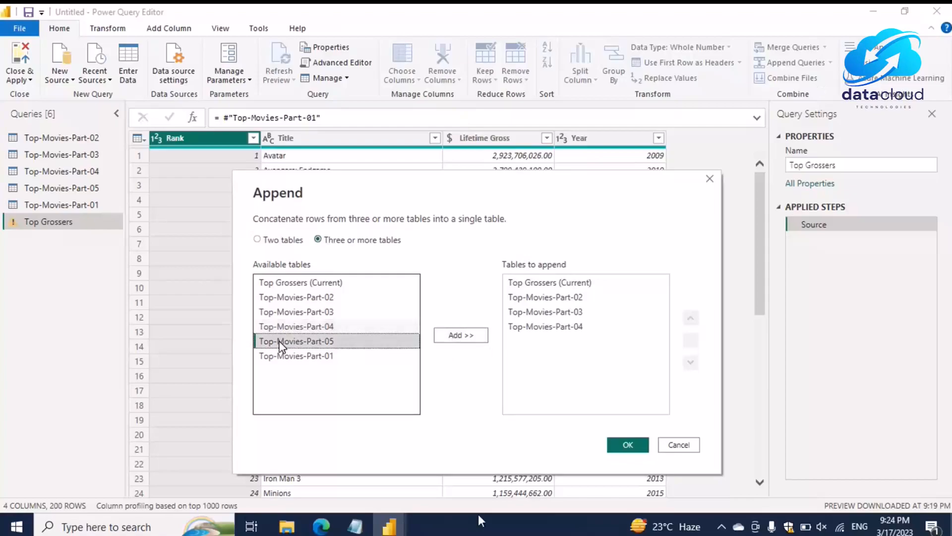
{"action": "double_click", "coordinate": [280, 342]}
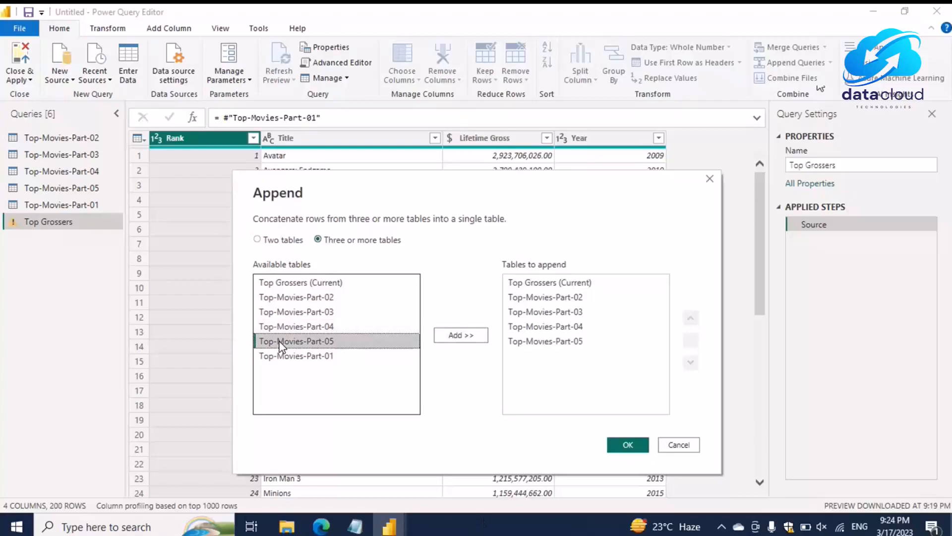
{"action": "left_click", "coordinate": [462, 338]}
{"action": "left_click", "coordinate": [541, 359]}
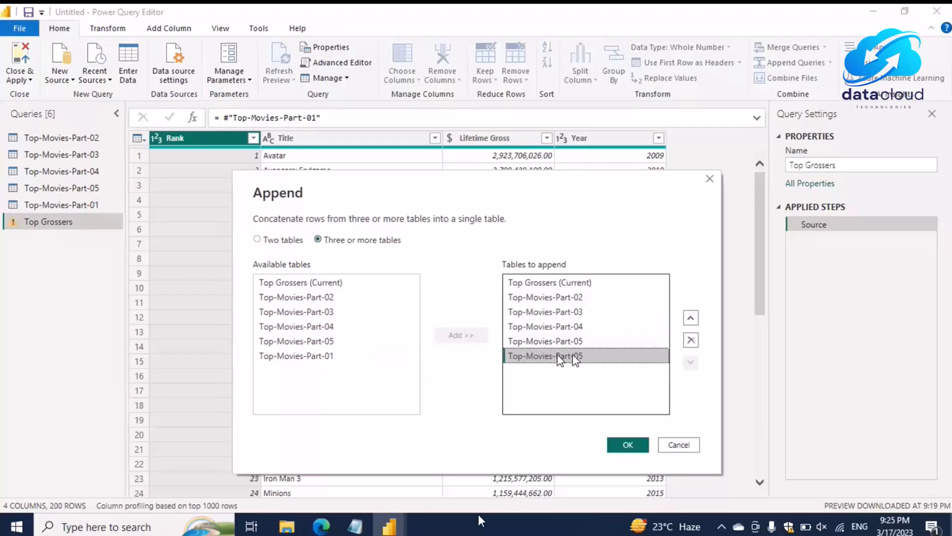
{"action": "left_click", "coordinate": [690, 341]}
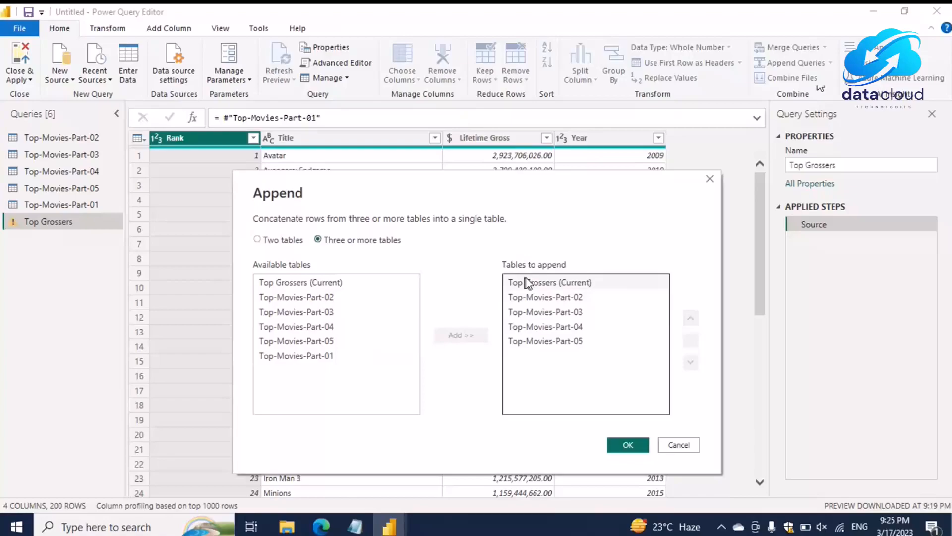
{"action": "left_click", "coordinate": [628, 442]}
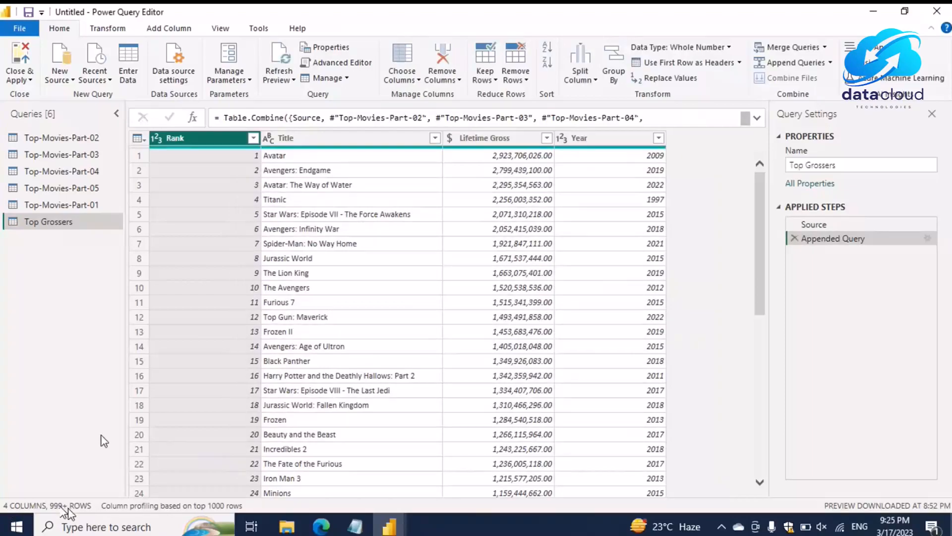
- Examine the appended Top Grossers rows down to the last rank, then the Lifetime Gross and Year columns
{"action": "left_click_drag", "start_coordinate": [763, 206], "coordinate": [768, 486]}
{"action": "left_click_drag", "start_coordinate": [762, 384], "coordinate": [762, 475]}
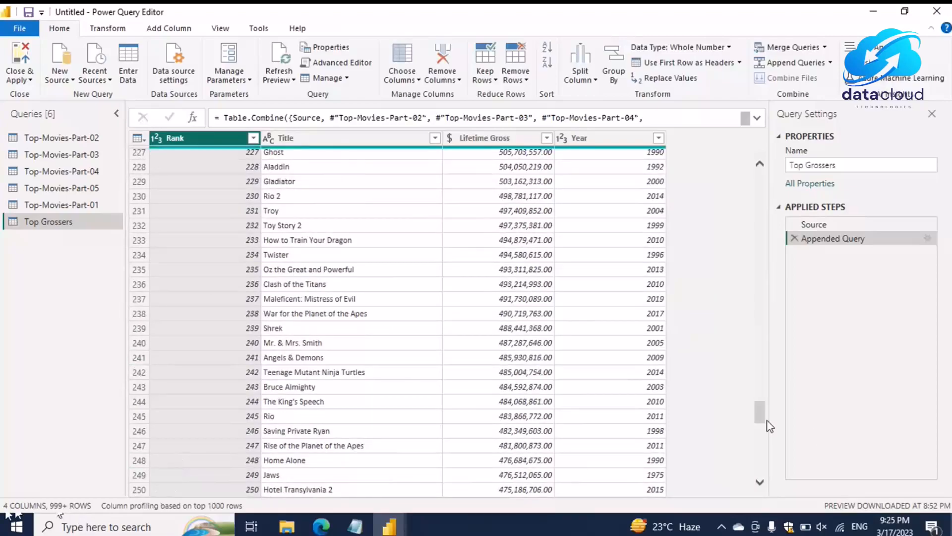
{"action": "left_click_drag", "start_coordinate": [763, 436], "coordinate": [762, 484]}
{"action": "left_click_drag", "start_coordinate": [761, 415], "coordinate": [765, 492]}
{"action": "left_click_drag", "start_coordinate": [763, 444], "coordinate": [767, 493]}
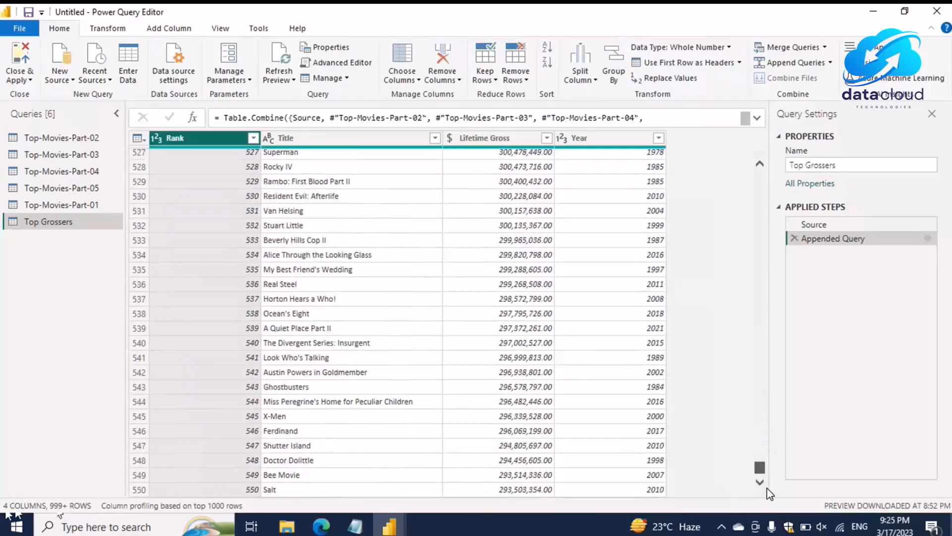
{"action": "left_click_drag", "start_coordinate": [760, 444], "coordinate": [764, 497]}
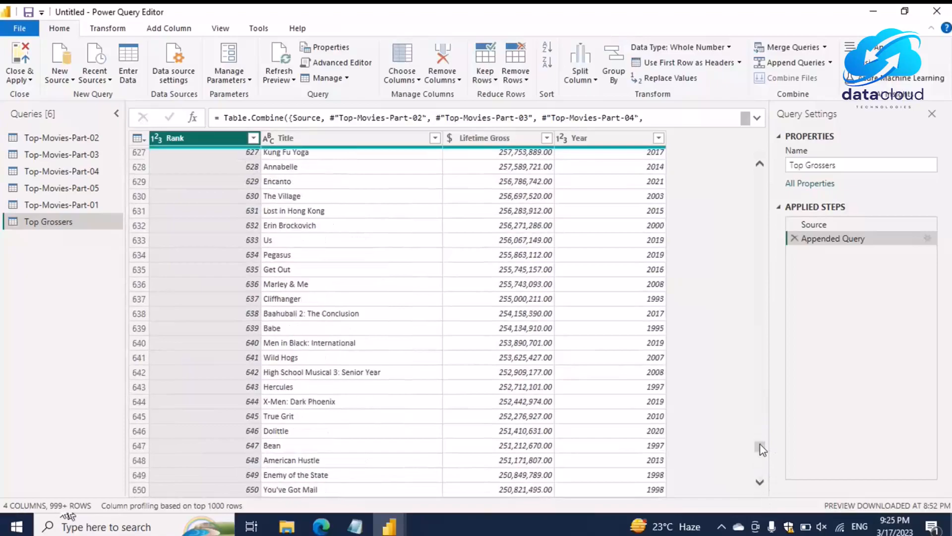
{"action": "left_click_drag", "start_coordinate": [761, 447], "coordinate": [759, 478]}
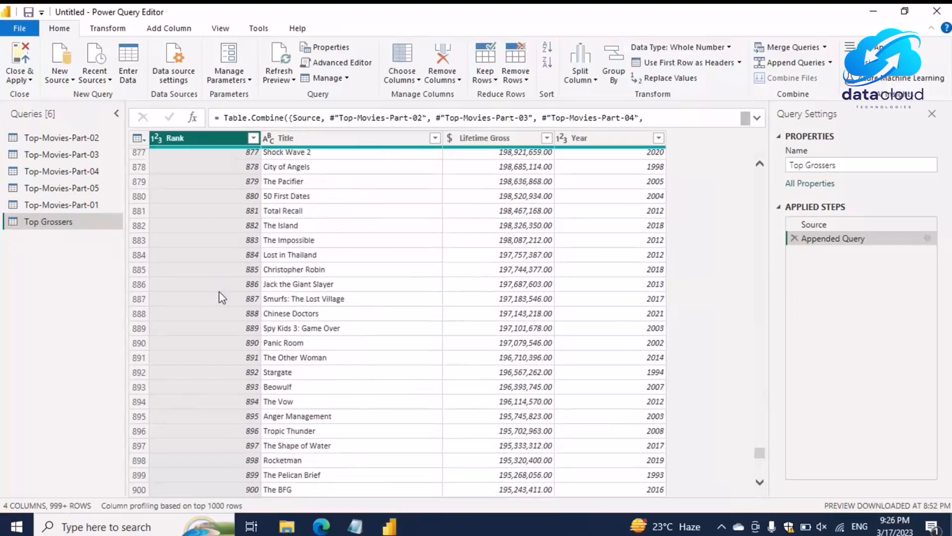
{"action": "left_click_drag", "start_coordinate": [764, 455], "coordinate": [762, 508]}
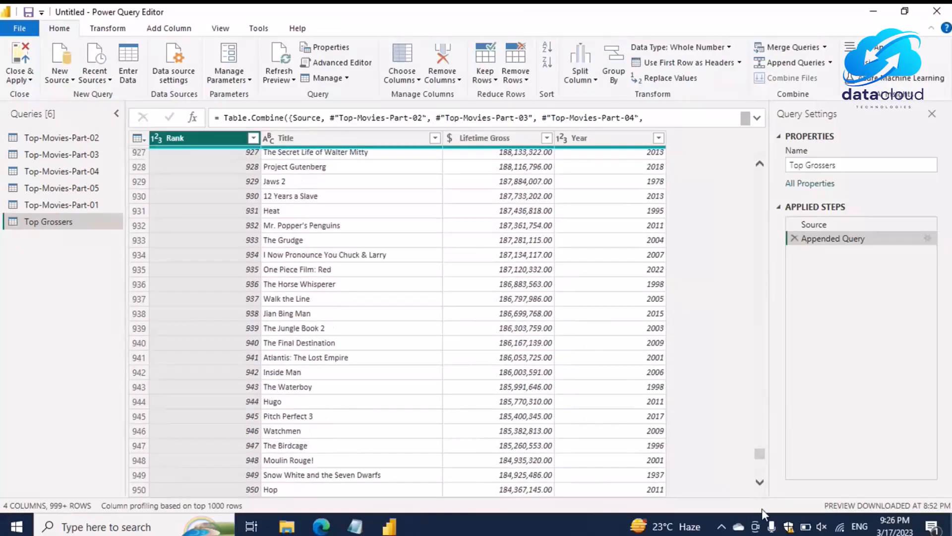
{"action": "left_click_drag", "start_coordinate": [761, 454], "coordinate": [764, 477]}
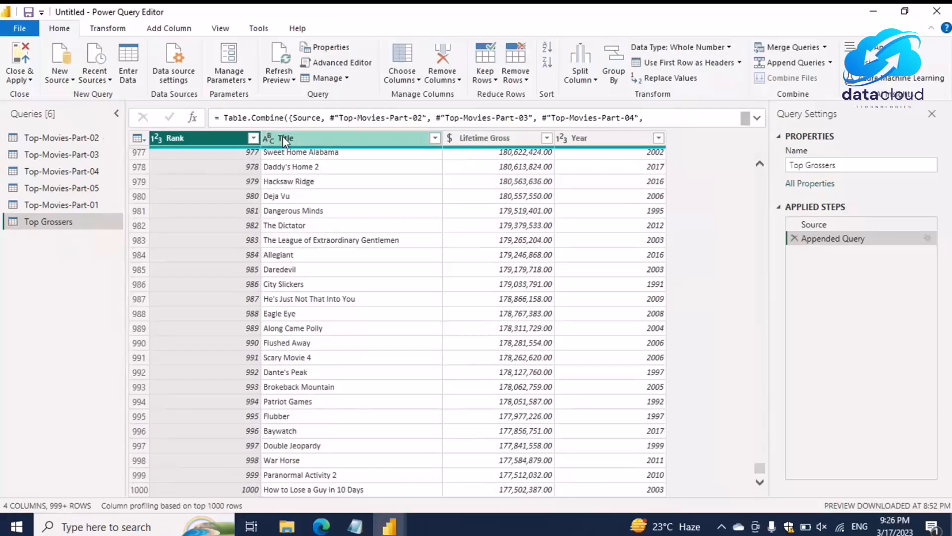
{"action": "left_click", "coordinate": [513, 139]}
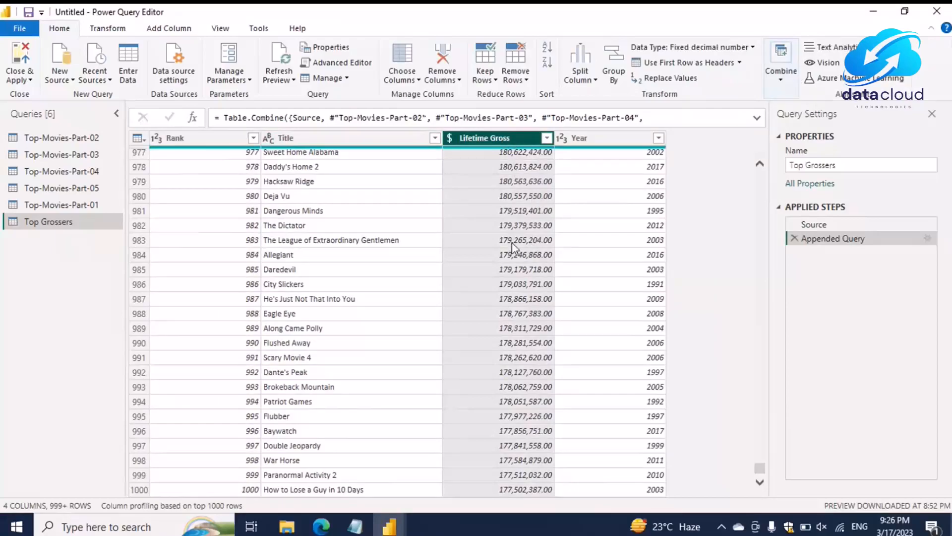
{"action": "left_click", "coordinate": [633, 142]}
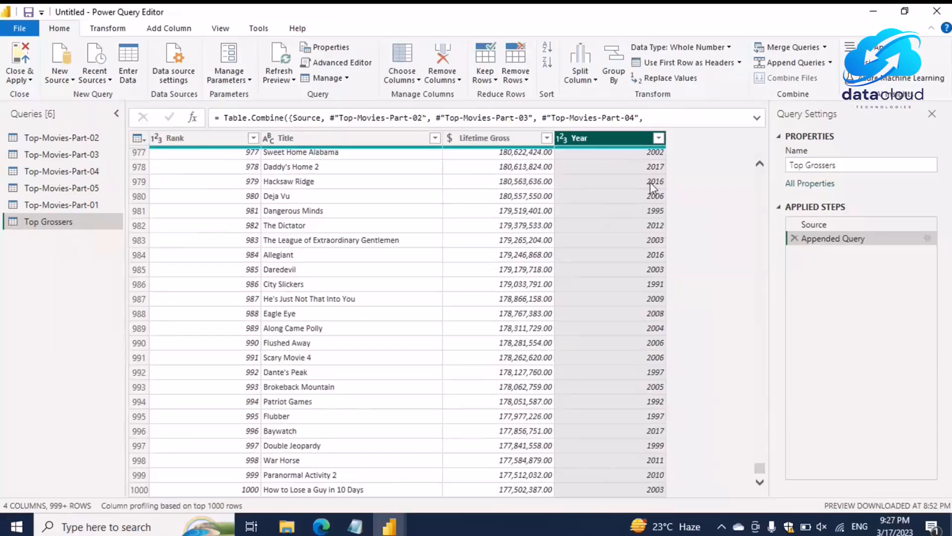
- Extract the first 4 characters of the Year column in Top Grossers
{"action": "scroll", "coordinate": [626, 169], "scroll_direction": "up", "scroll_amount": 1}
{"action": "scroll", "coordinate": [625, 178], "scroll_direction": "up", "scroll_amount": 13}
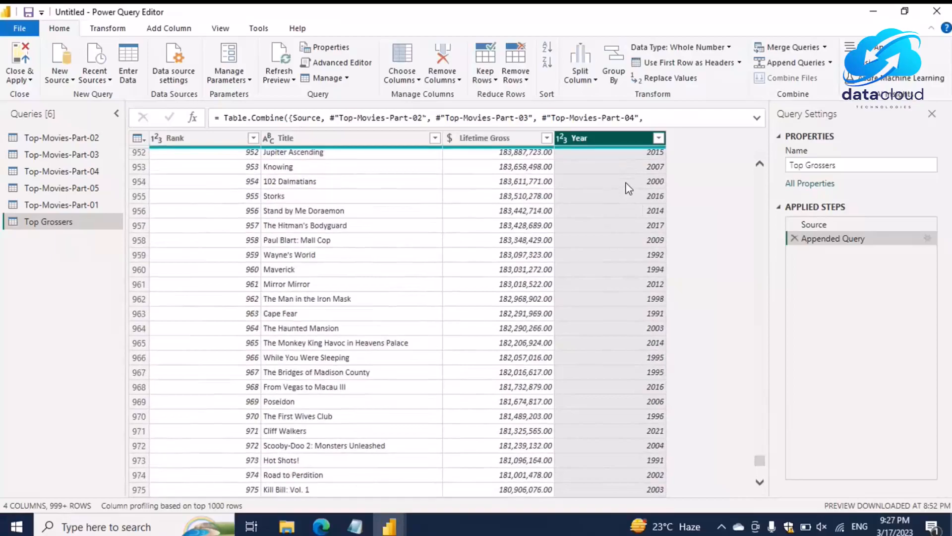
{"action": "left_click_drag", "start_coordinate": [761, 455], "coordinate": [758, 176]}
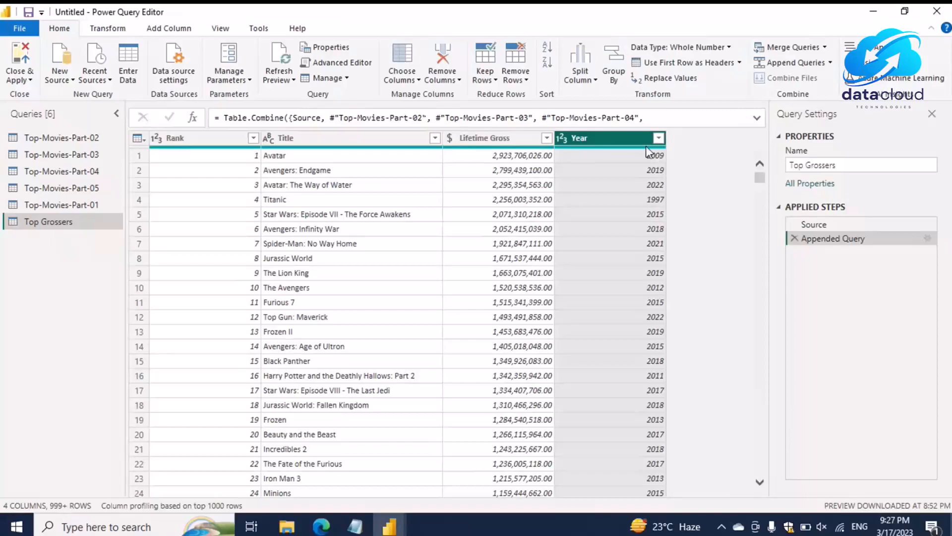
{"action": "mouse_move", "coordinate": [648, 149]}
{"action": "left_click", "coordinate": [108, 28]}
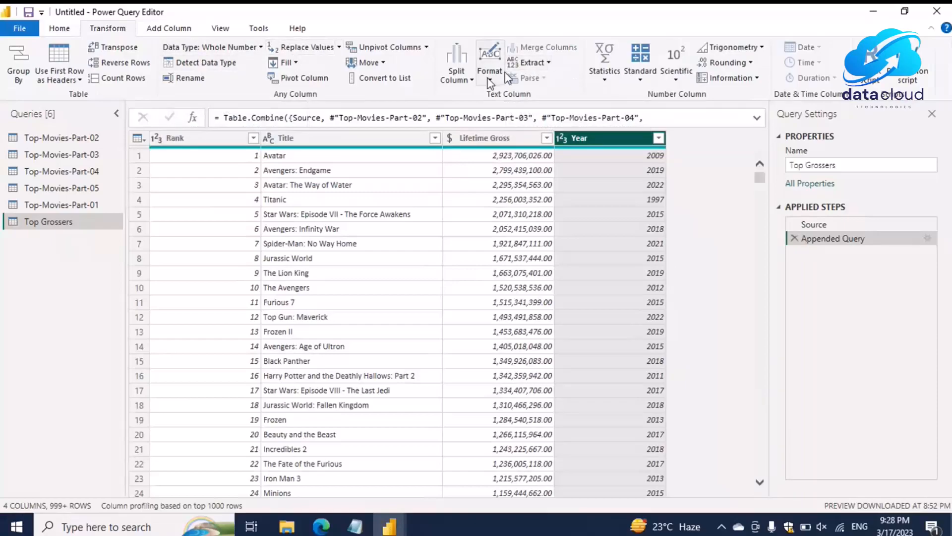
{"action": "left_click", "coordinate": [547, 64]}
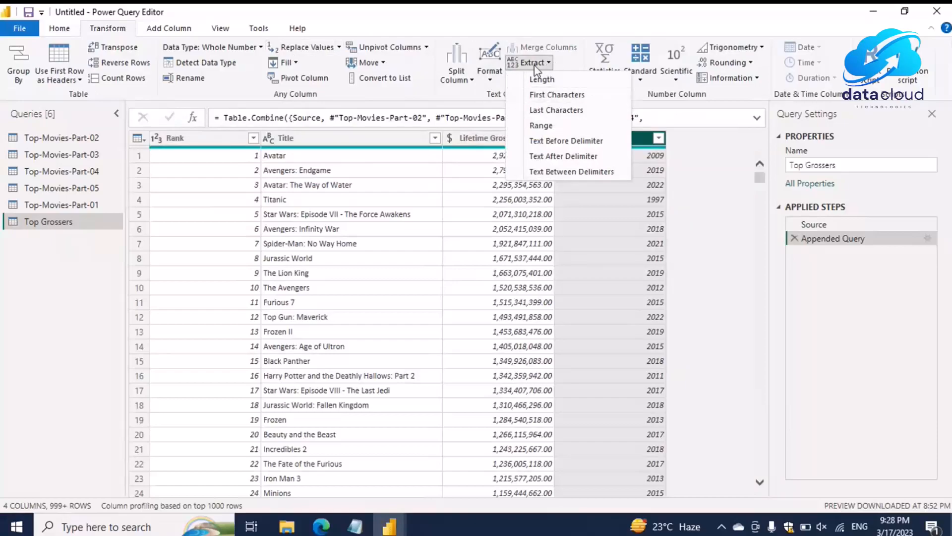
{"action": "left_click", "coordinate": [570, 95]}
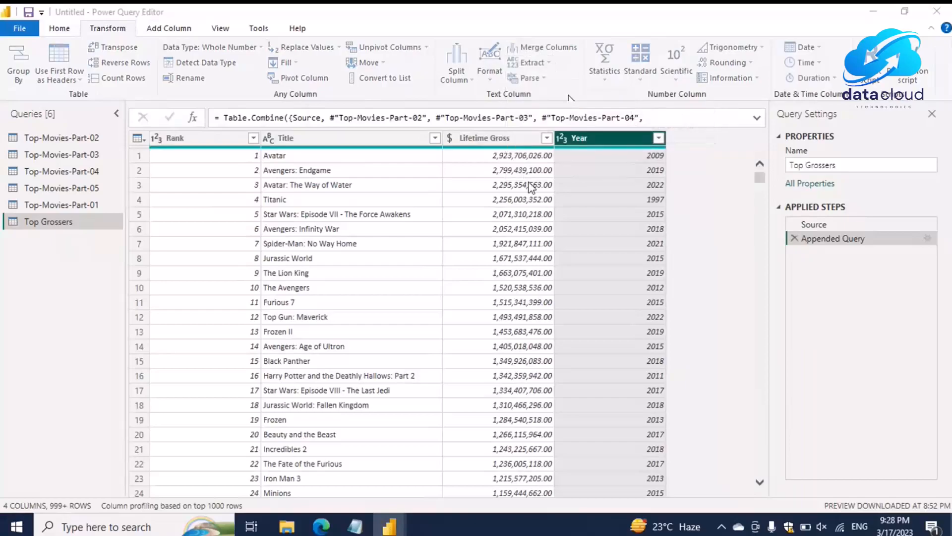
{"action": "type", "text": "4"}
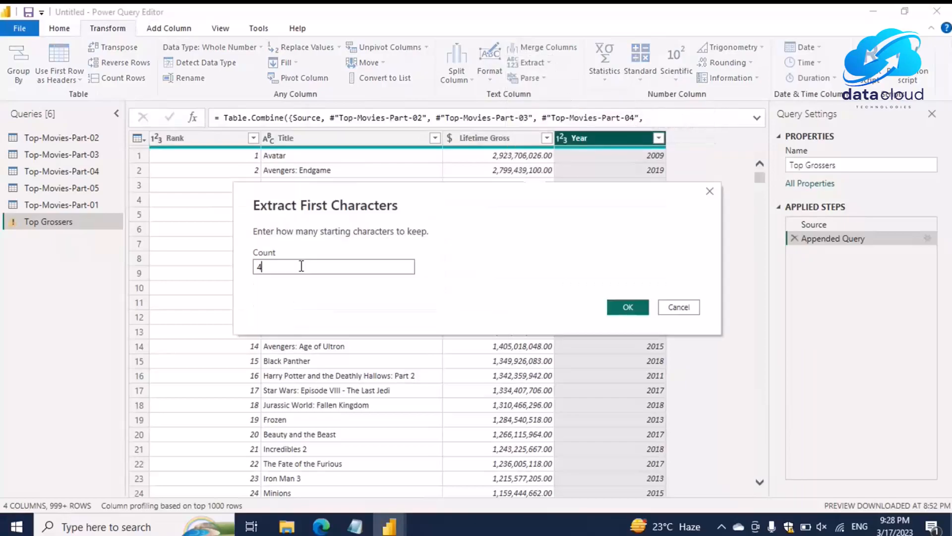
{"action": "left_click", "coordinate": [640, 310]}
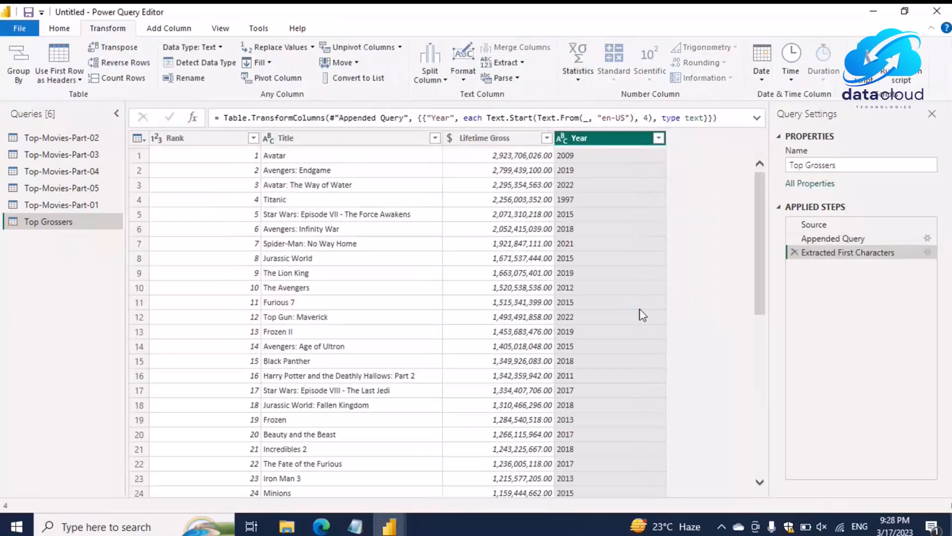
- Check the extracted Year values down the rows and set the Year column's data type to Whole Number
{"action": "scroll", "coordinate": [593, 277], "scroll_direction": "down", "scroll_amount": 9}
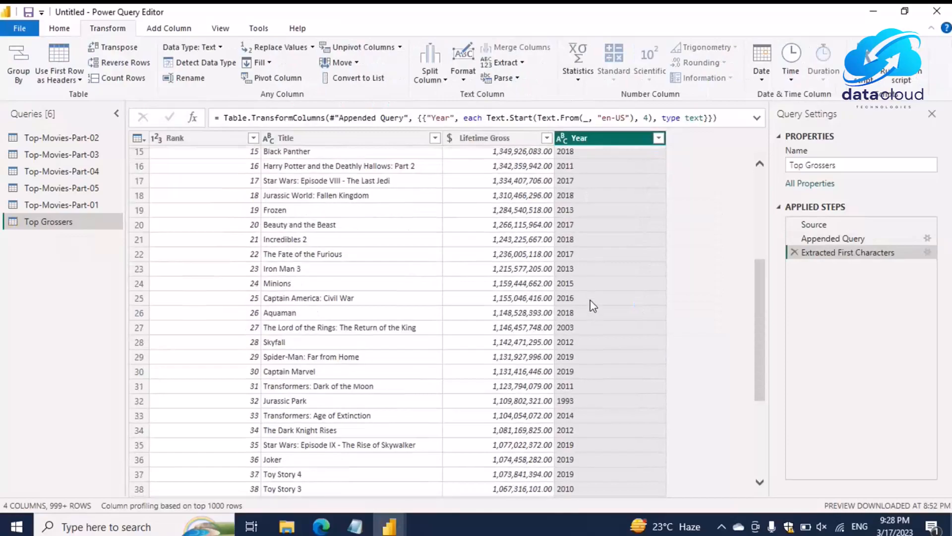
{"action": "scroll", "coordinate": [594, 332], "scroll_direction": "down", "scroll_amount": 20}
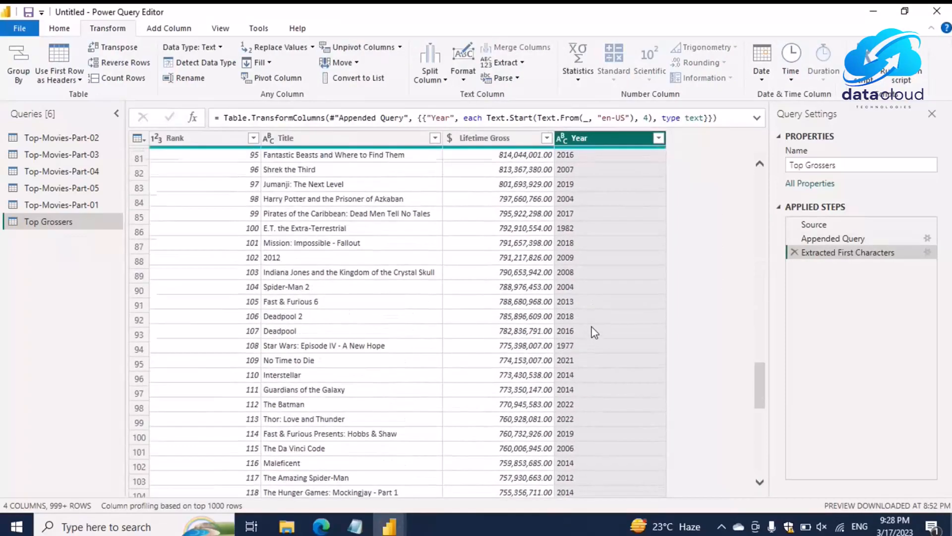
{"action": "scroll", "coordinate": [594, 331], "scroll_direction": "down", "scroll_amount": 20}
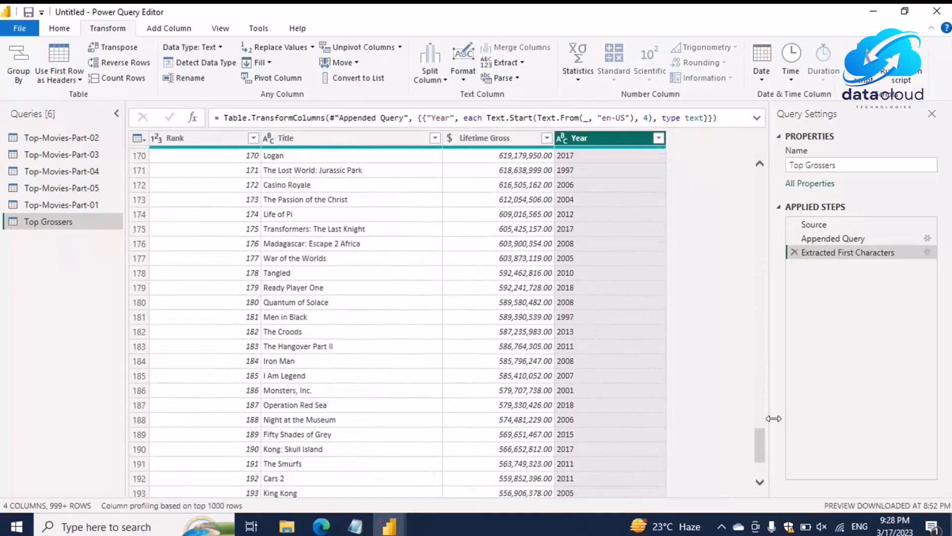
{"action": "left_click_drag", "start_coordinate": [754, 449], "coordinate": [761, 164]}
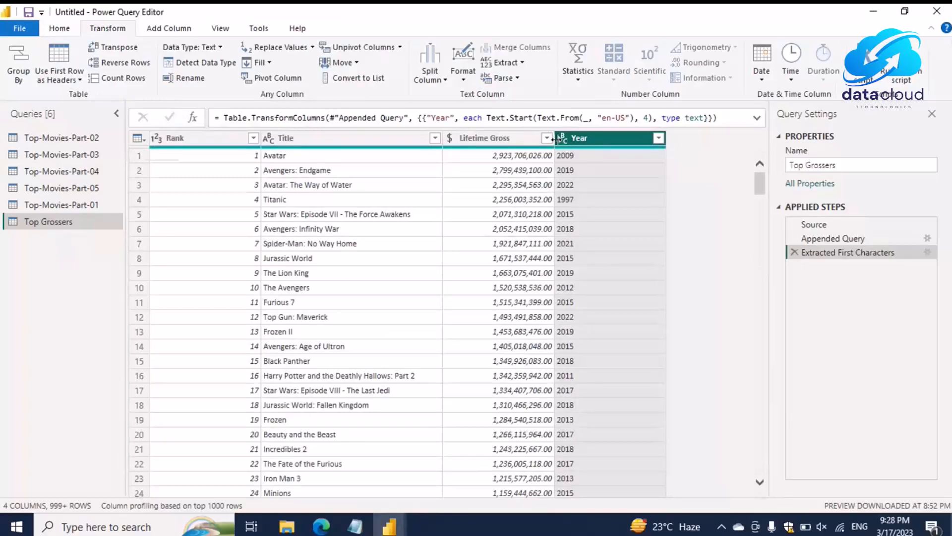
{"action": "left_click", "coordinate": [214, 48]}
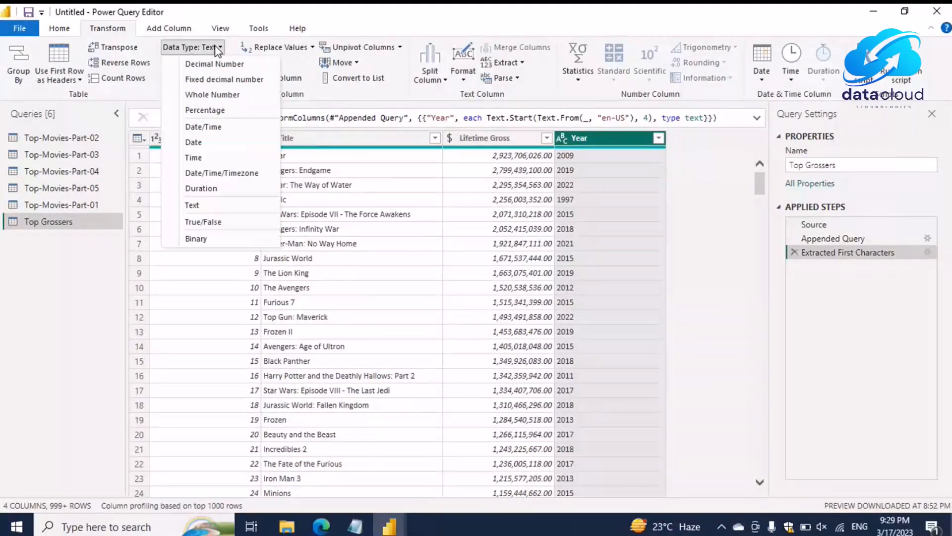
{"action": "left_click", "coordinate": [217, 97]}
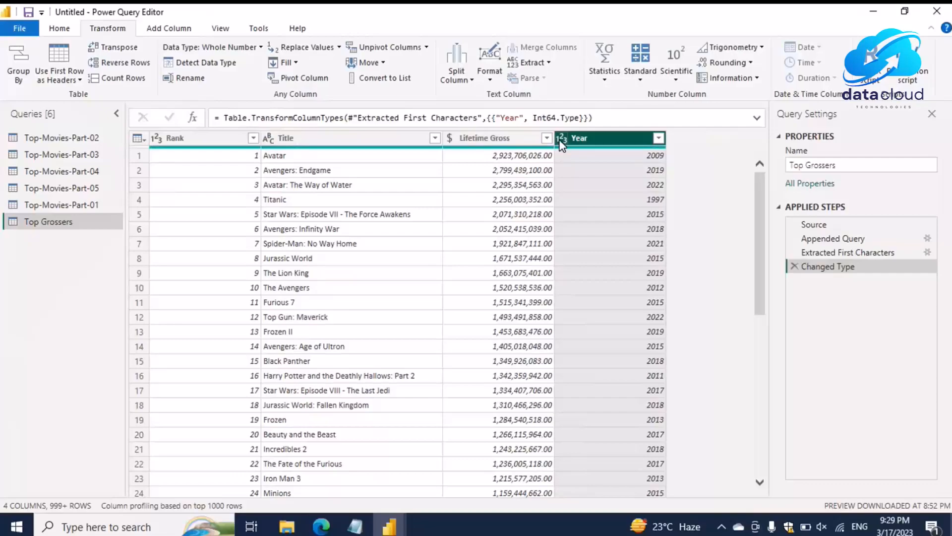
{"action": "left_click", "coordinate": [60, 30]}
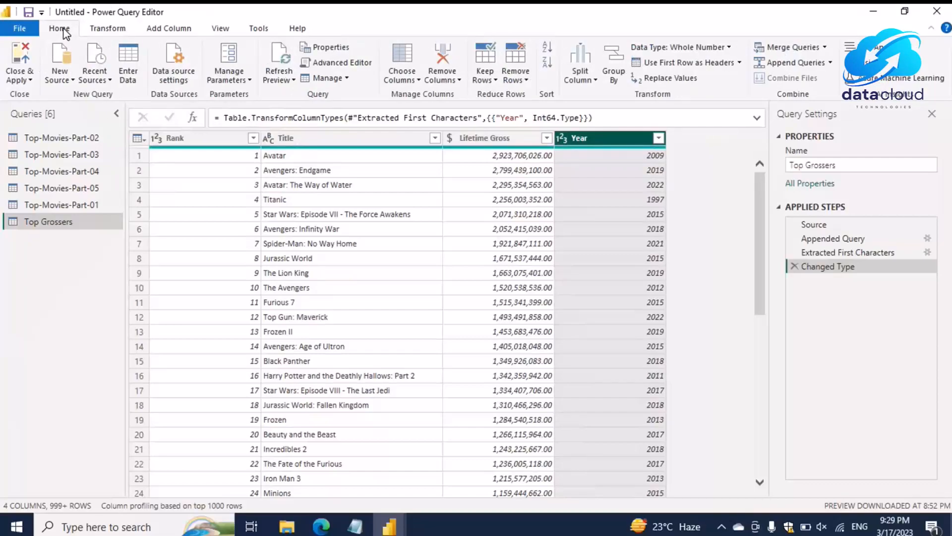
{"action": "left_click", "coordinate": [65, 80]}
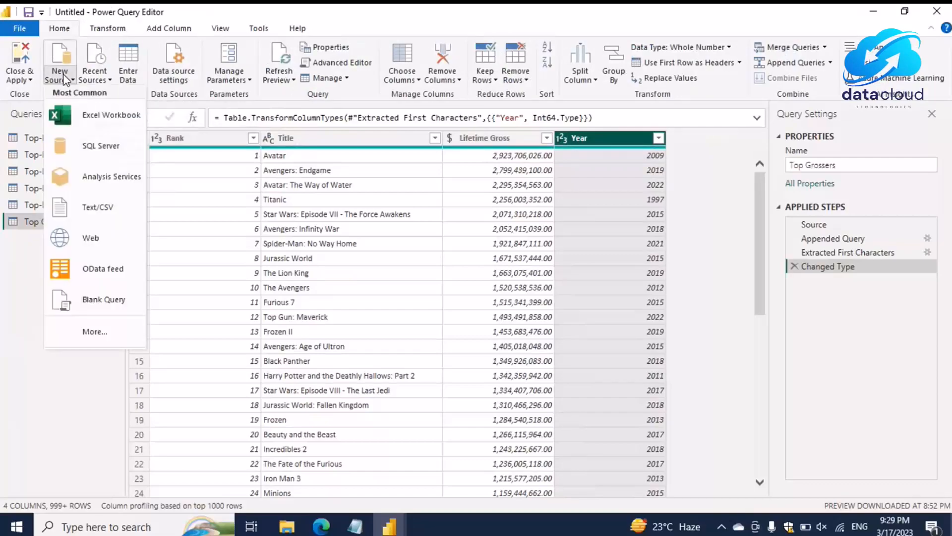
{"action": "left_click", "coordinate": [75, 239]}
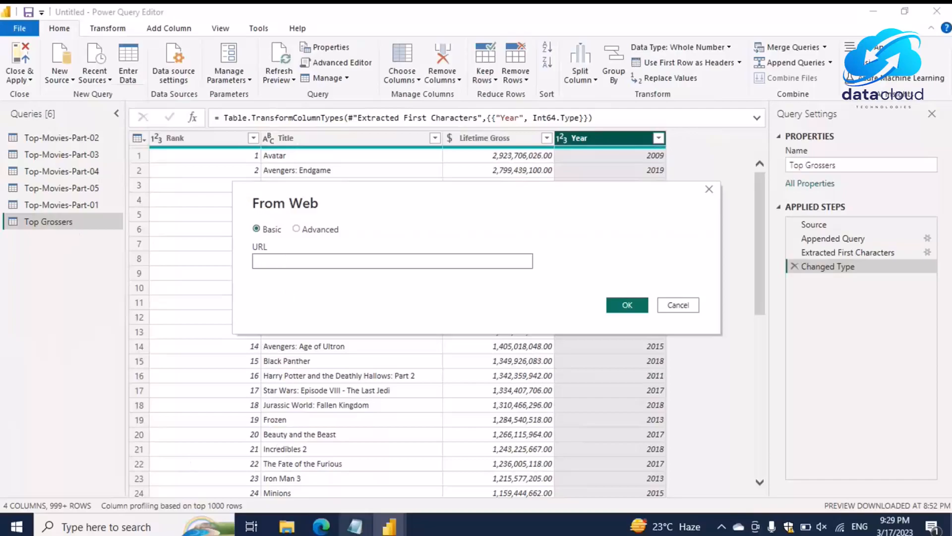
{"action": "left_click", "coordinate": [355, 527]}
{"action": "left_click_drag", "start_coordinate": [361, 166], "coordinate": [5, 169]}
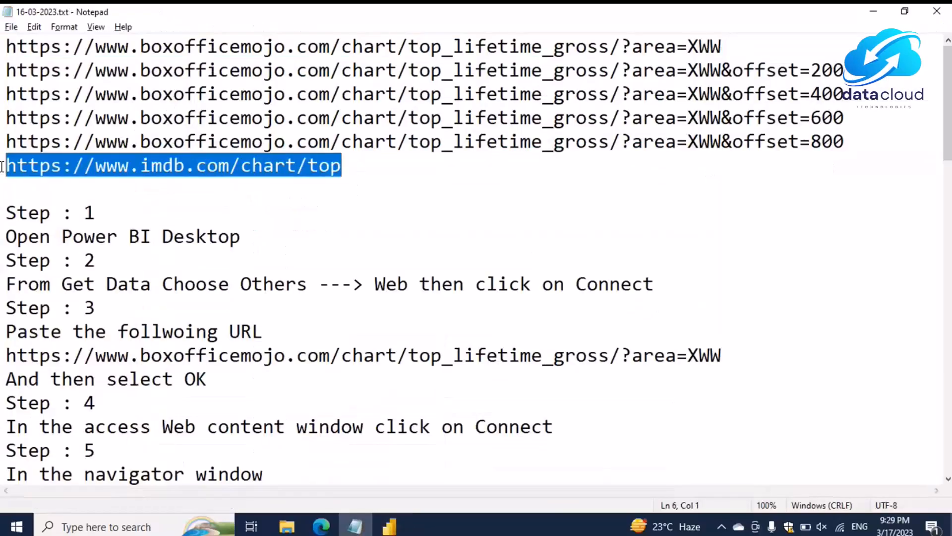
{"action": "right_click", "coordinate": [106, 167]}
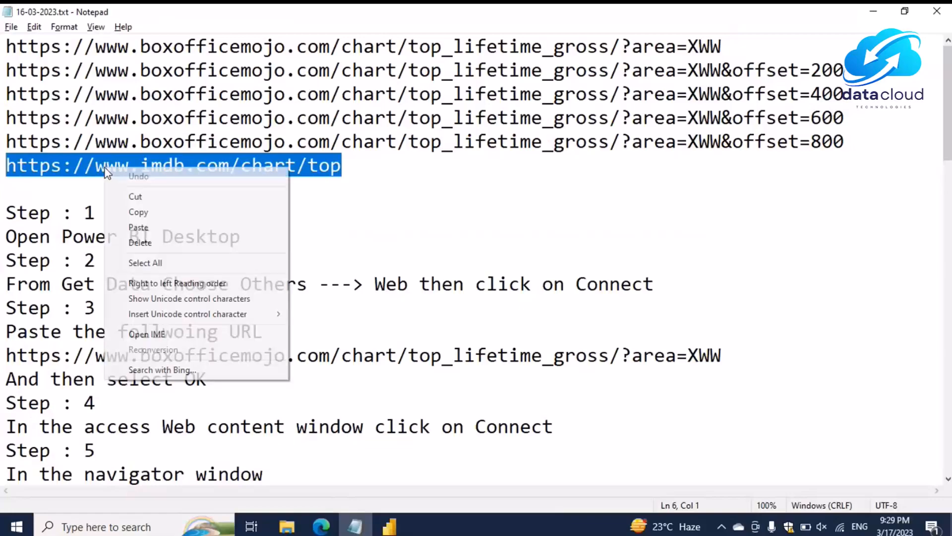
{"action": "left_click", "coordinate": [142, 213]}
- Switch back to the Power Query Editor and connect the Web source to the copied IMDb chart URL
{"action": "left_click", "coordinate": [389, 525]}
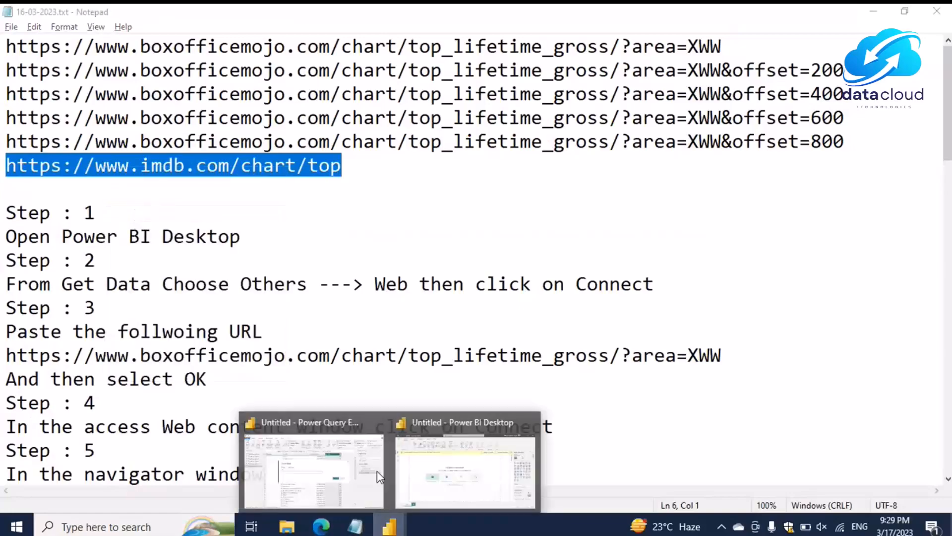
{"action": "left_click", "coordinate": [466, 437]}
{"action": "left_click", "coordinate": [389, 526]}
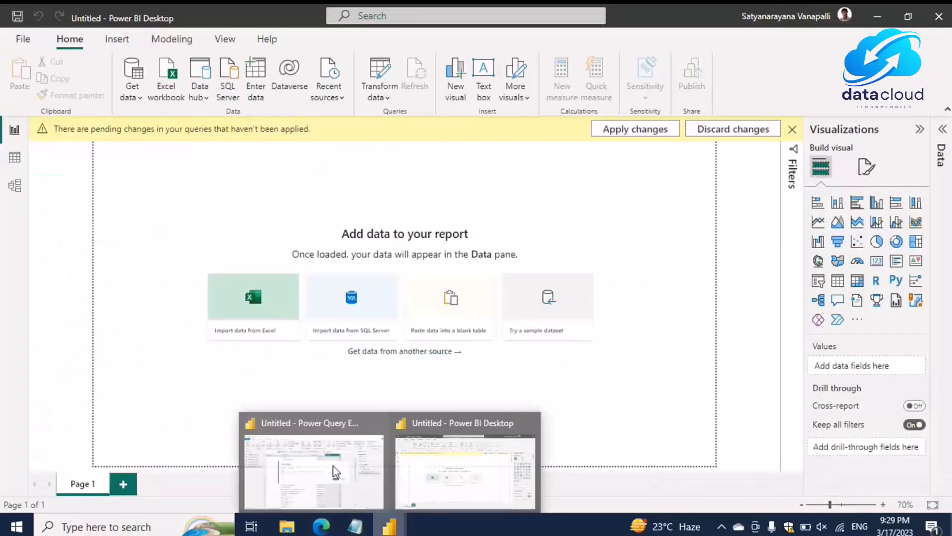
{"action": "left_click", "coordinate": [333, 466]}
{"action": "key", "text": "ctrl+v"}
{"action": "left_click", "coordinate": [617, 304]}
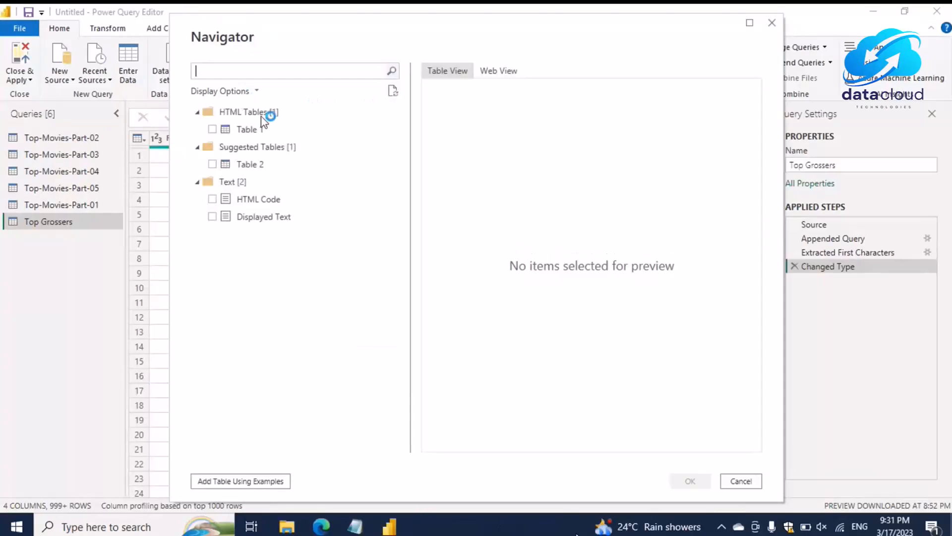
- Preview and import Table 1 from the IMDb page, and rename the new query IMDb Rating
{"action": "left_click", "coordinate": [213, 129]}
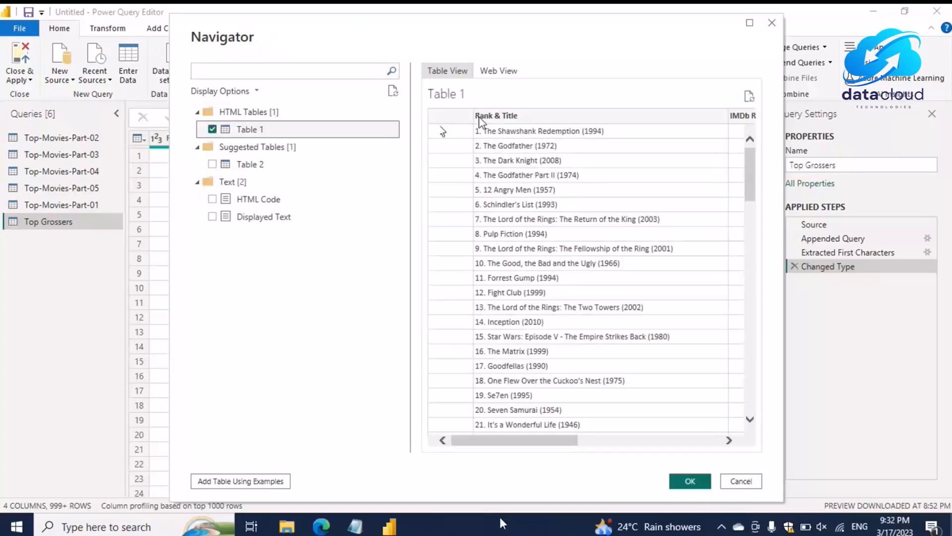
{"action": "left_click_drag", "start_coordinate": [502, 439], "coordinate": [722, 440]}
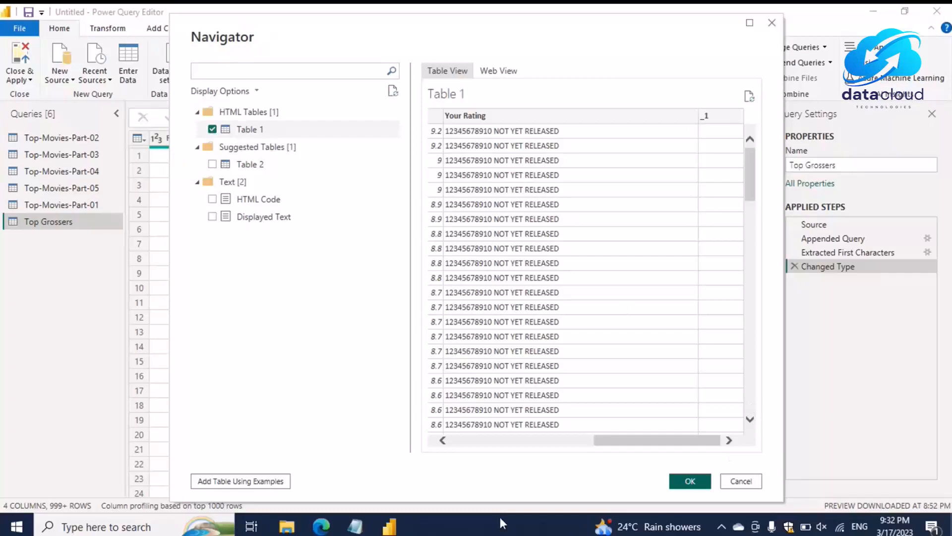
{"action": "left_click", "coordinate": [690, 481]}
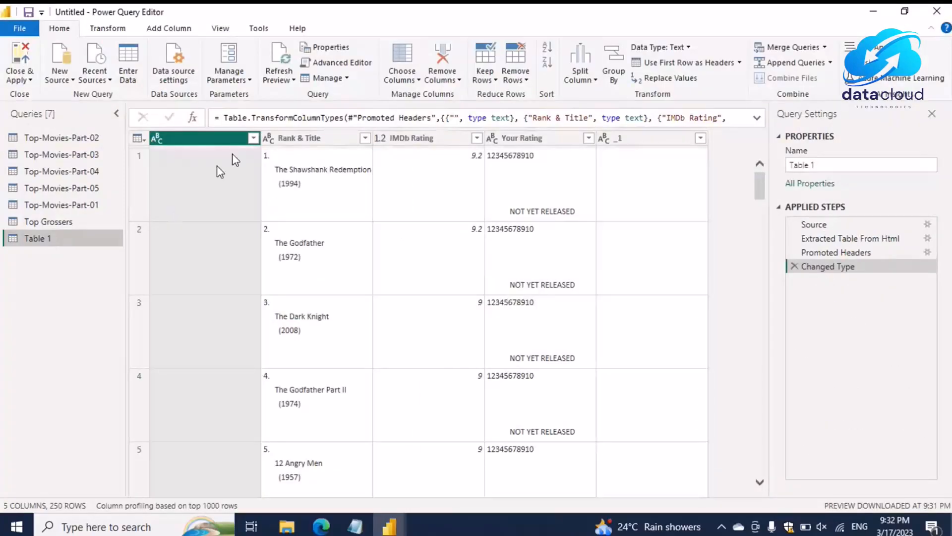
{"action": "right_click", "coordinate": [40, 239]}
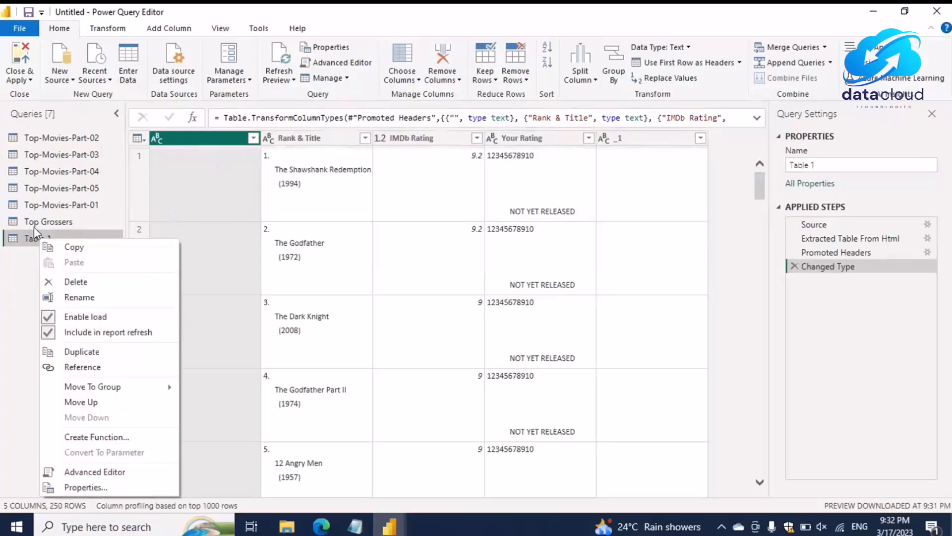
{"action": "left_click", "coordinate": [83, 297]}
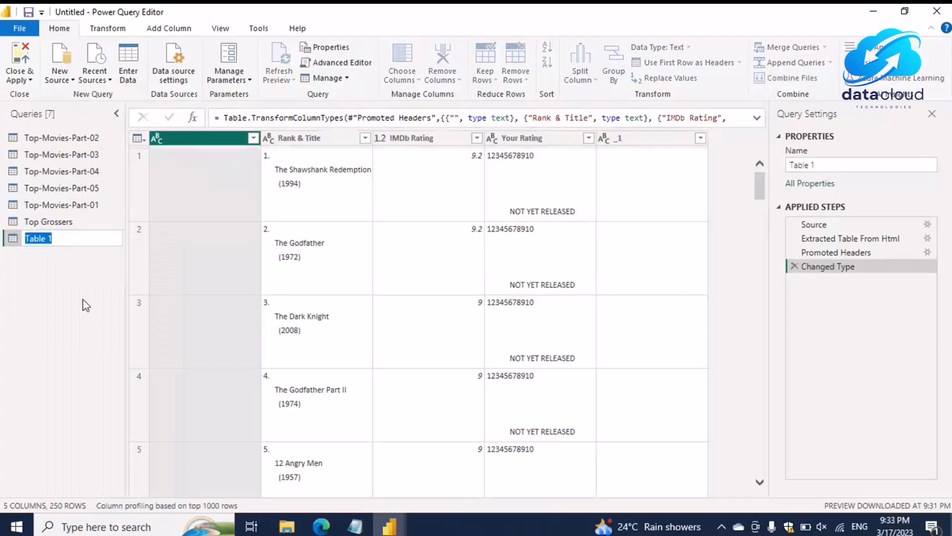
{"action": "type", "text": "IMDb Rating"}
{"action": "key", "text": "Return"}
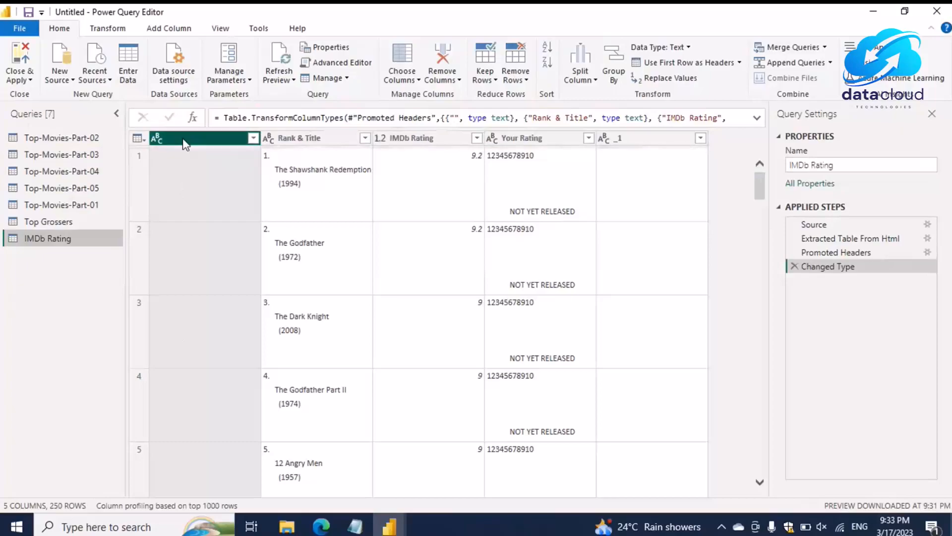
- Review the IMDb Rating rows down to the last rank and remove the blank unnamed first column
{"action": "scroll", "coordinate": [206, 278], "scroll_direction": "down", "scroll_amount": 5}
{"action": "scroll", "coordinate": [213, 287], "scroll_direction": "down", "scroll_amount": 10}
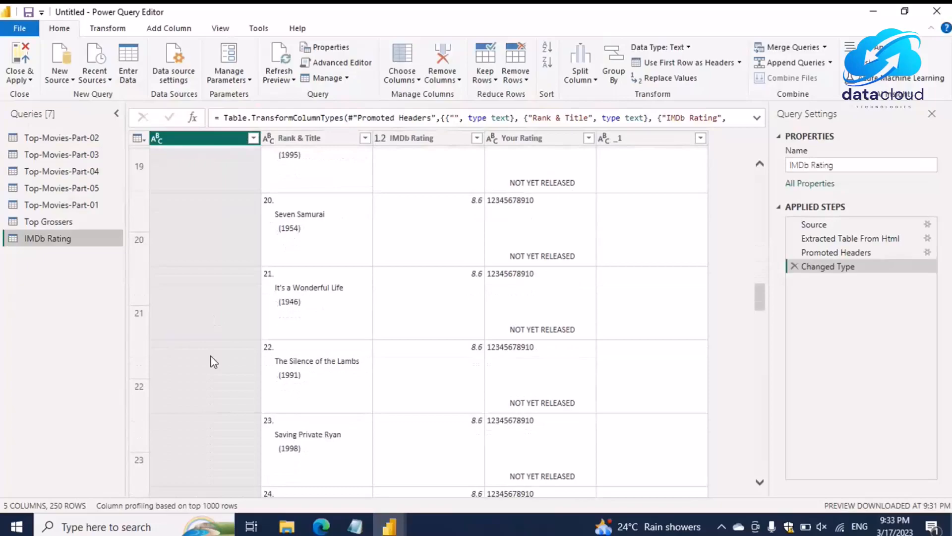
{"action": "left_click_drag", "start_coordinate": [758, 303], "coordinate": [768, 479]}
{"action": "left_click_drag", "start_coordinate": [759, 396], "coordinate": [769, 473]}
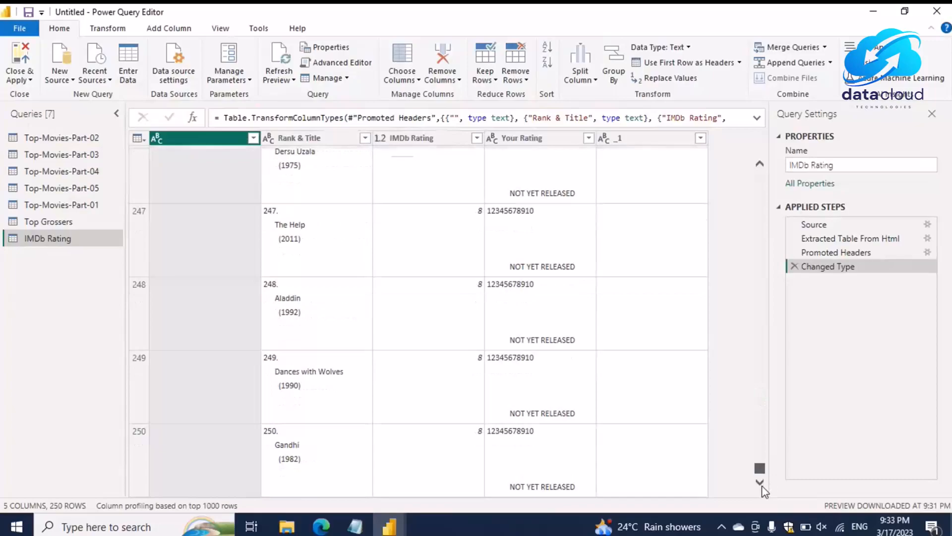
{"action": "left_click_drag", "start_coordinate": [757, 468], "coordinate": [743, 158]}
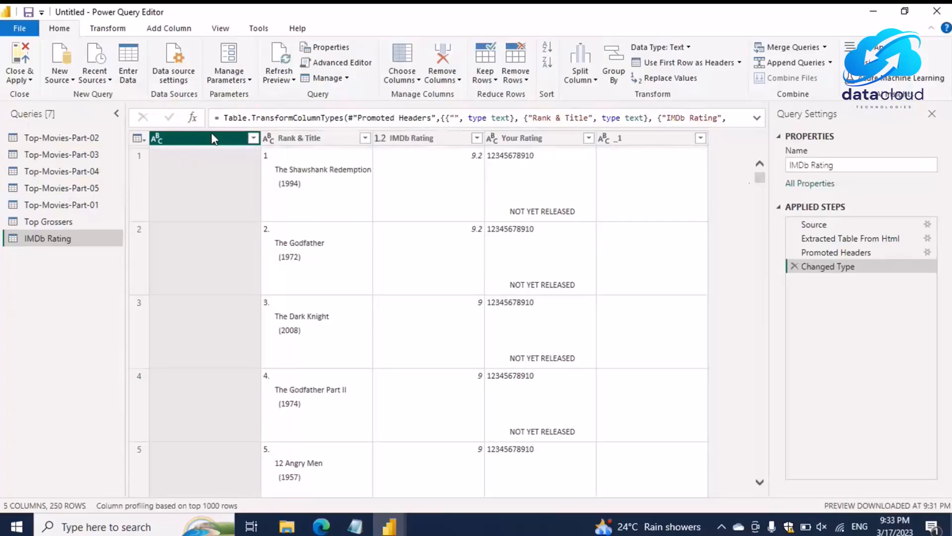
{"action": "left_click", "coordinate": [448, 78]}
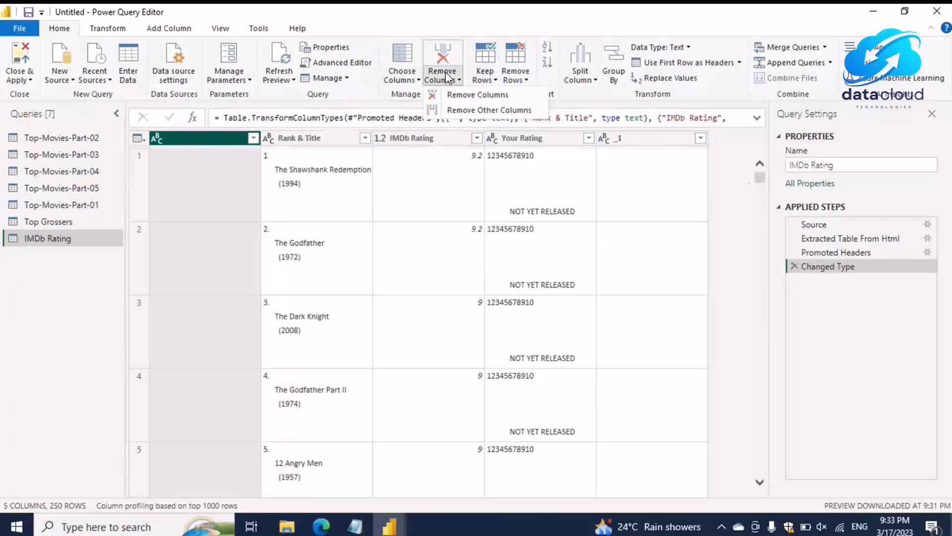
{"action": "left_click", "coordinate": [467, 95]}
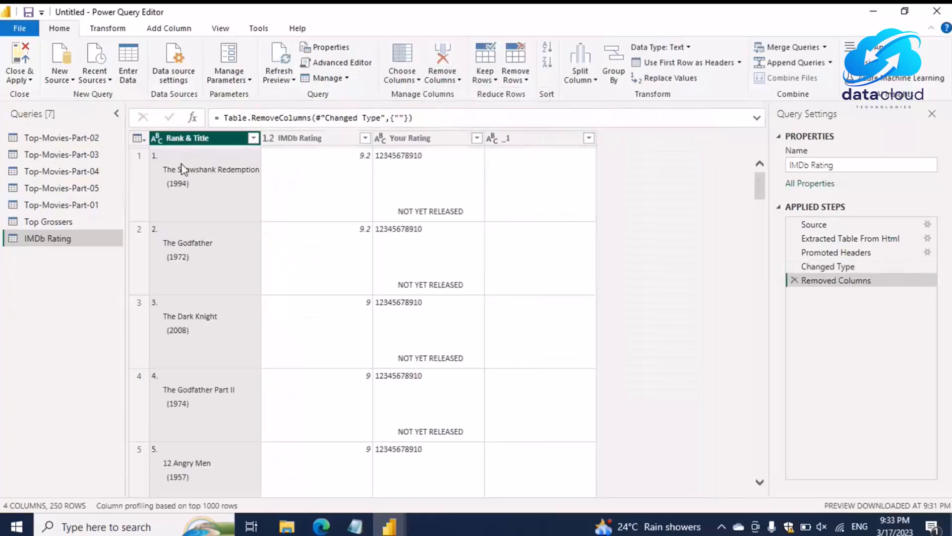
- Remove the blank _1 column and the Your Rating column from the IMDb Rating query
{"action": "left_click", "coordinate": [551, 137]}
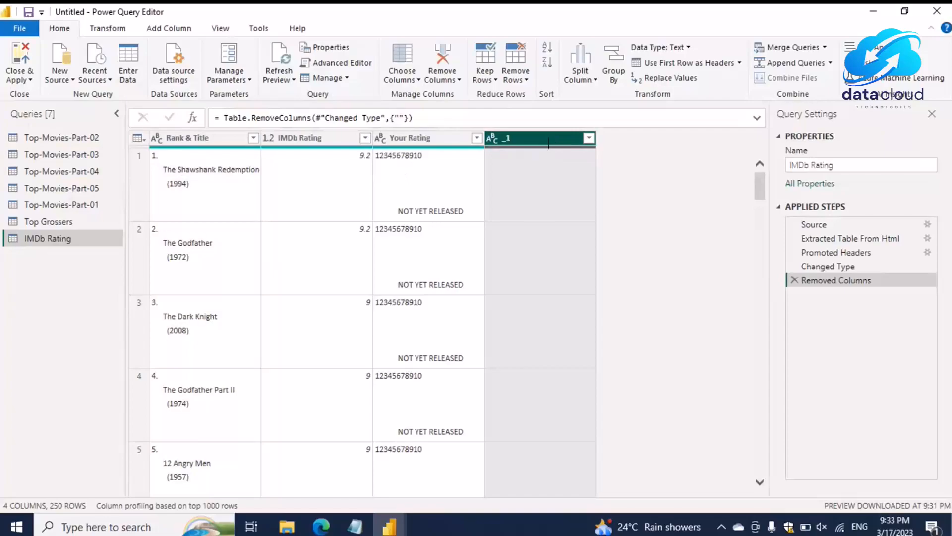
{"action": "left_click", "coordinate": [406, 78]}
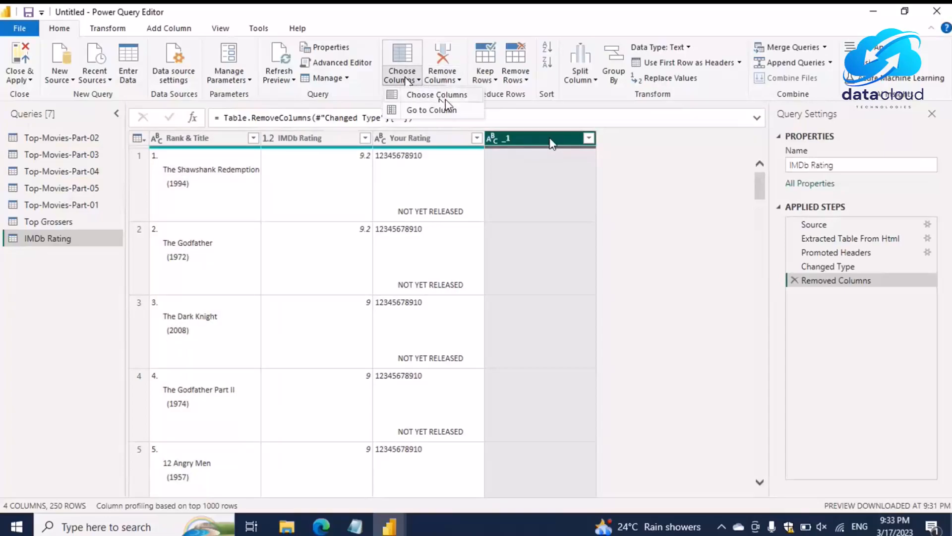
{"action": "left_click", "coordinate": [539, 134]}
{"action": "left_click", "coordinate": [454, 76]}
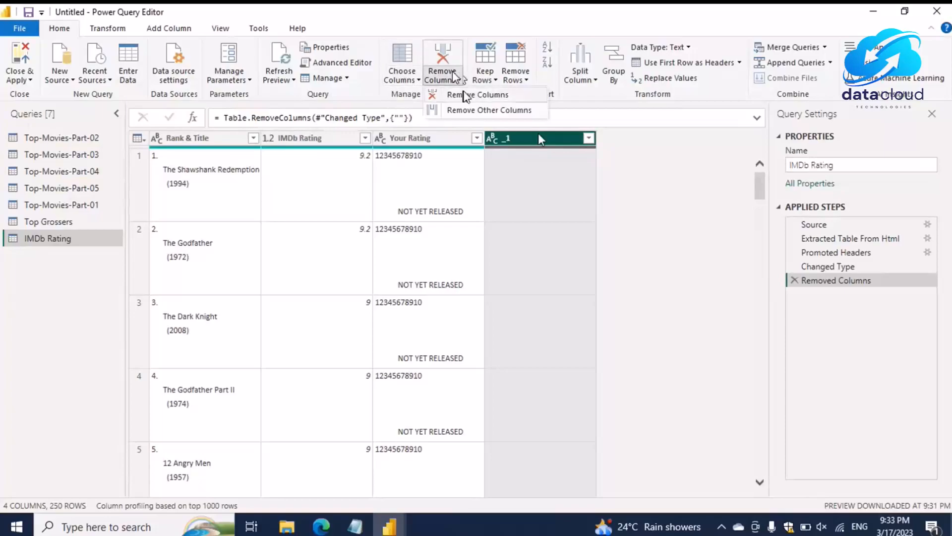
{"action": "left_click", "coordinate": [467, 95]}
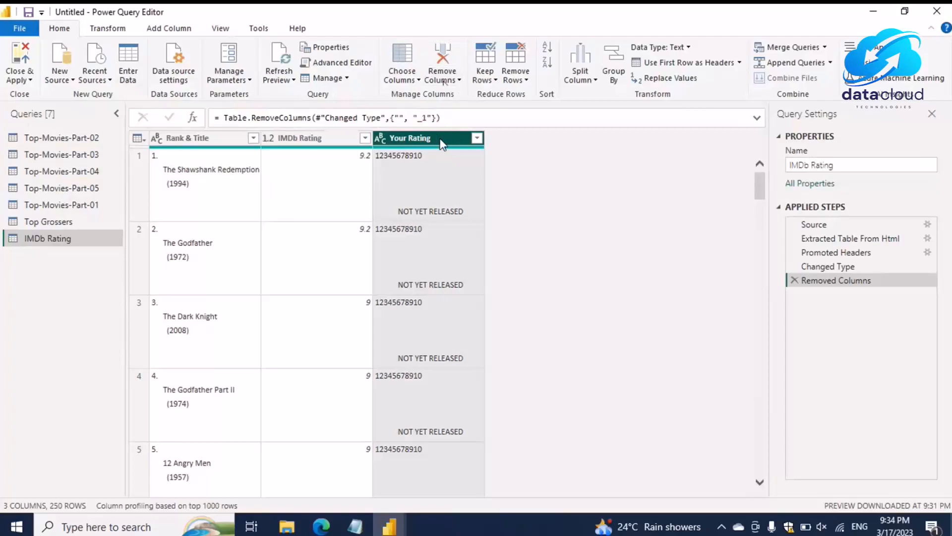
{"action": "left_click", "coordinate": [452, 80]}
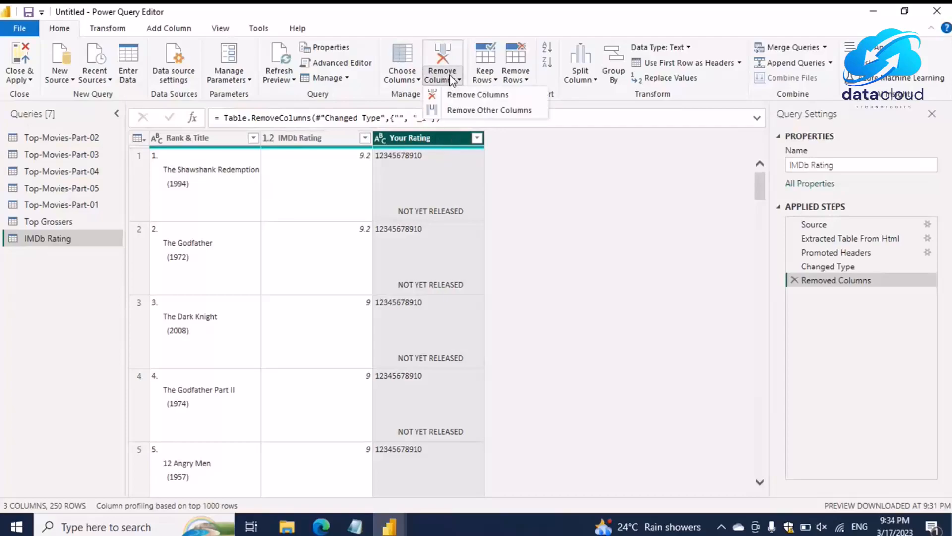
{"action": "left_click", "coordinate": [467, 97]}
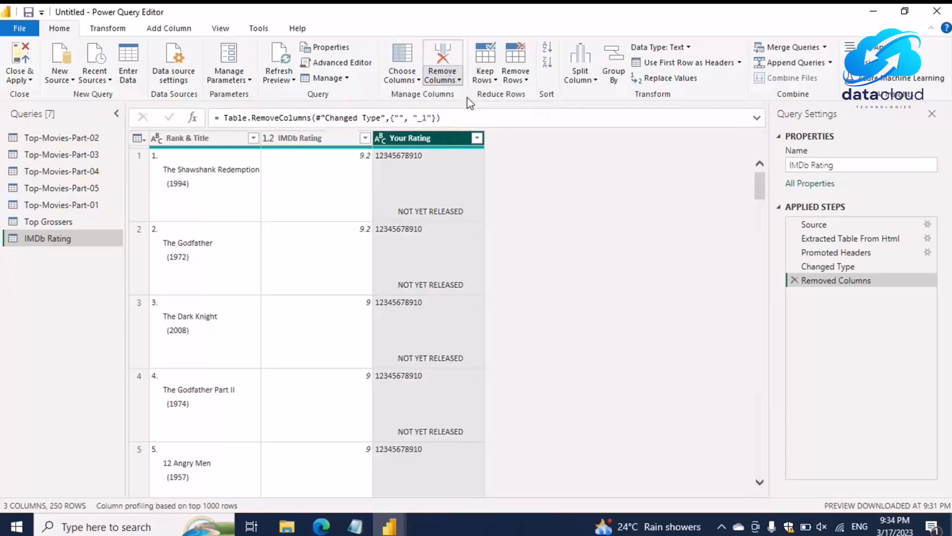
- Examine how the Rank & Title cells combine rank, title and year, including the full cell contents for Seven Samurai
{"action": "left_click", "coordinate": [180, 176]}
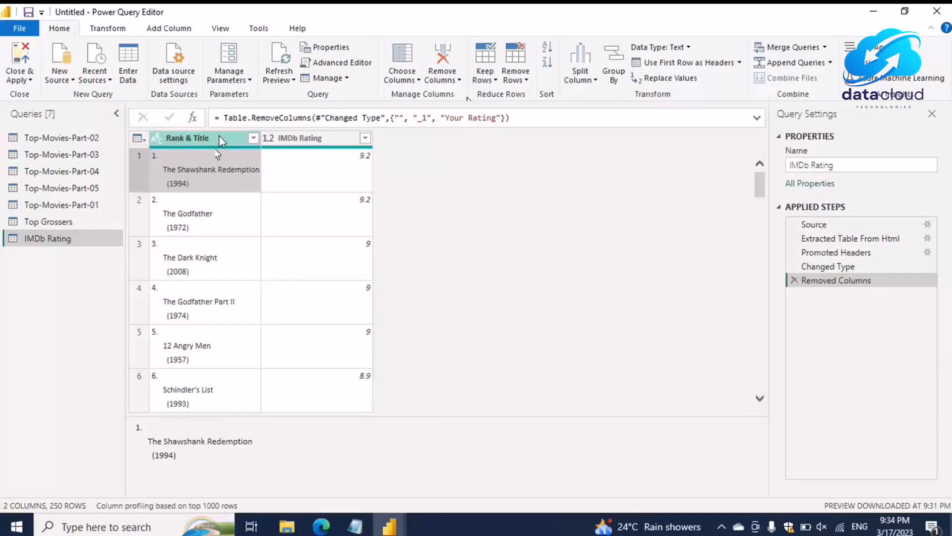
{"action": "left_click", "coordinate": [197, 133]}
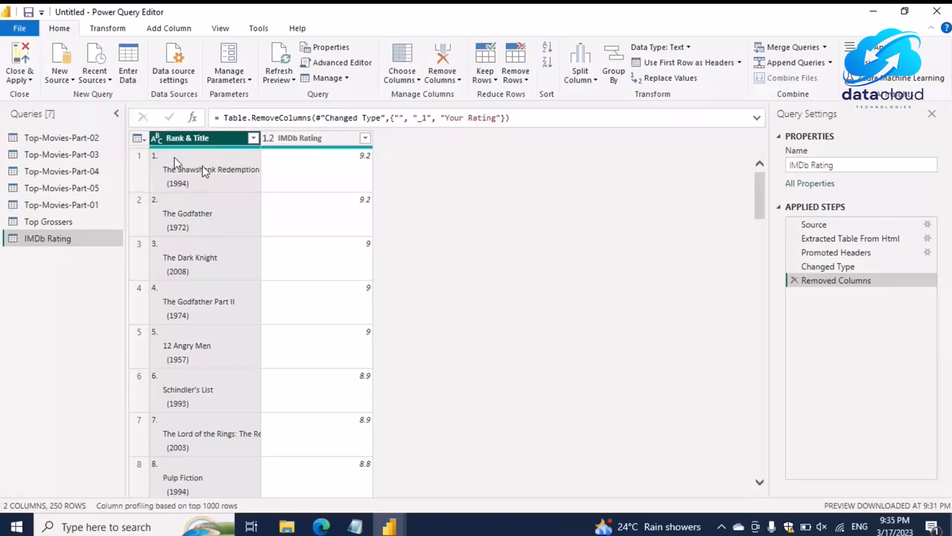
{"action": "left_click", "coordinate": [157, 160]}
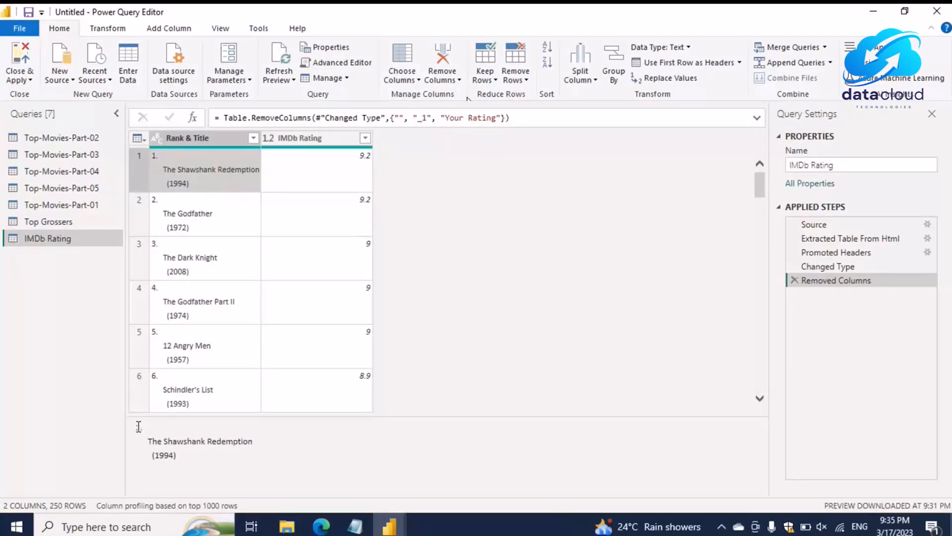
{"action": "left_click_drag", "start_coordinate": [137, 427], "coordinate": [154, 434]}
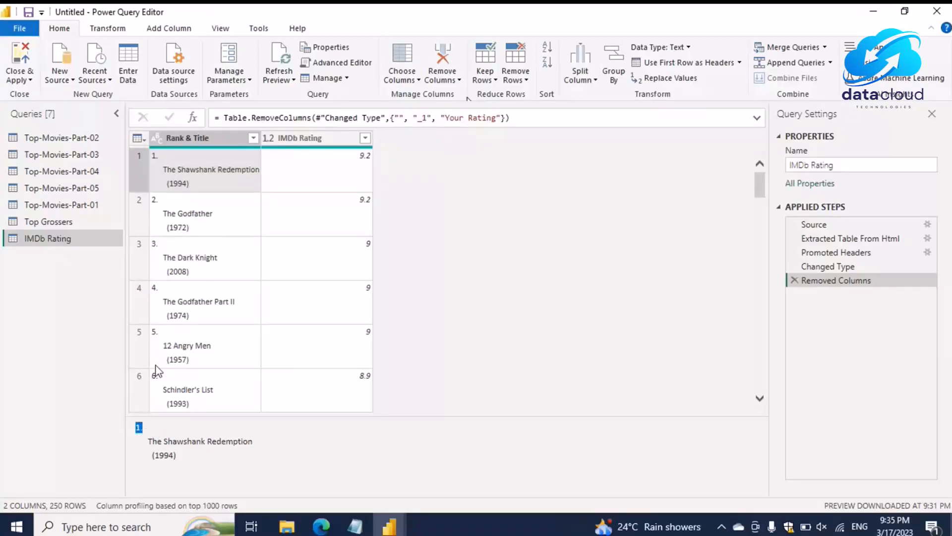
{"action": "scroll", "coordinate": [171, 322], "scroll_direction": "down", "scroll_amount": 3}
{"action": "scroll", "coordinate": [174, 326], "scroll_direction": "down", "scroll_amount": 2}
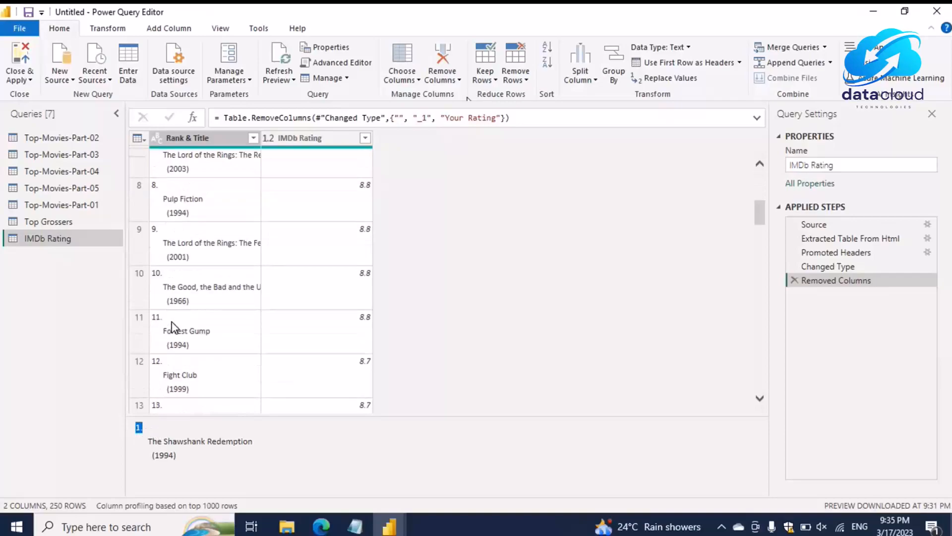
{"action": "scroll", "coordinate": [173, 326], "scroll_direction": "down", "scroll_amount": 3}
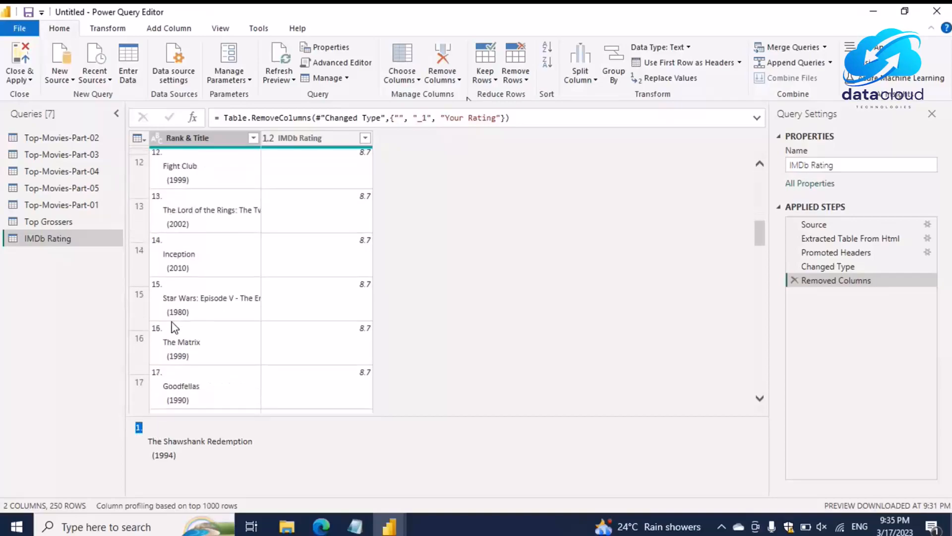
{"action": "scroll", "coordinate": [172, 327], "scroll_direction": "down", "scroll_amount": 1}
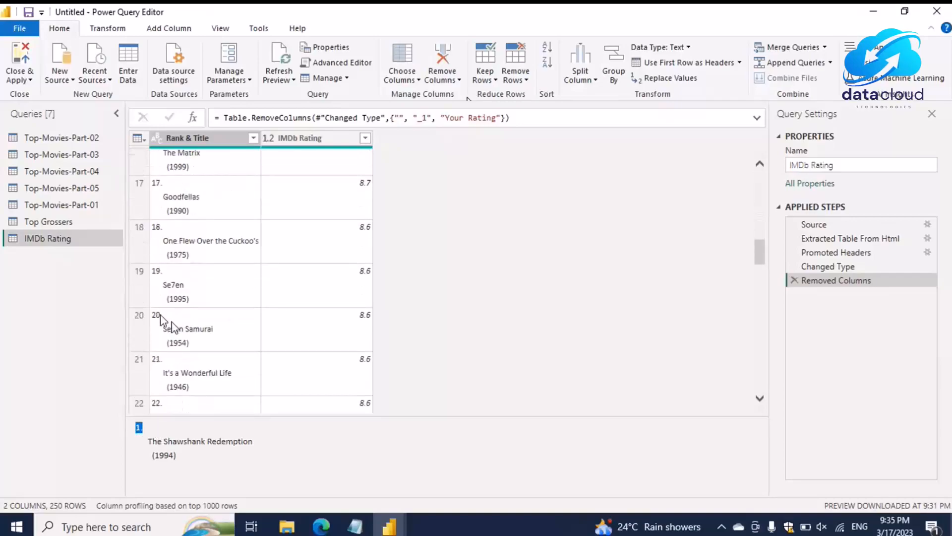
{"action": "left_click", "coordinate": [167, 318]}
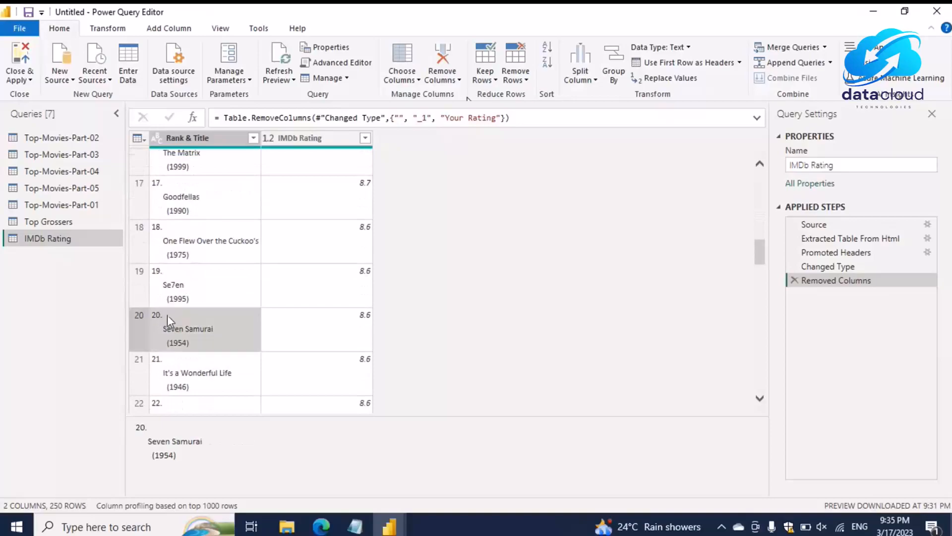
{"action": "double_click", "coordinate": [141, 428]}
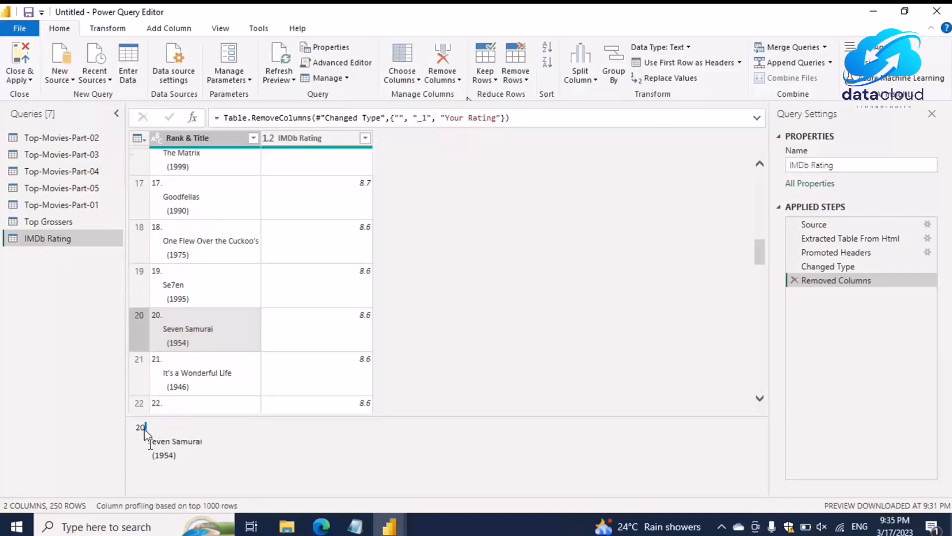
{"action": "left_click_drag", "start_coordinate": [147, 441], "coordinate": [200, 441]}
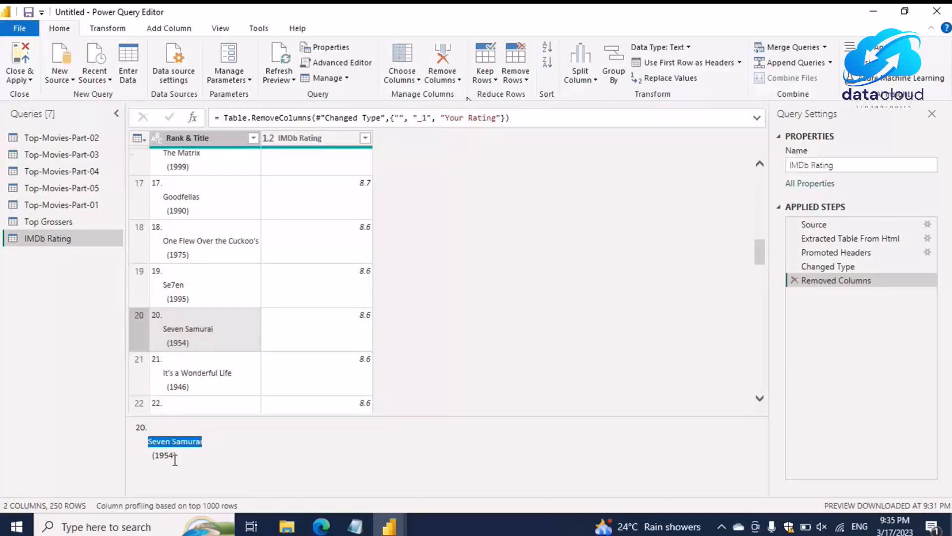
{"action": "left_click_drag", "start_coordinate": [151, 454], "coordinate": [176, 455]}
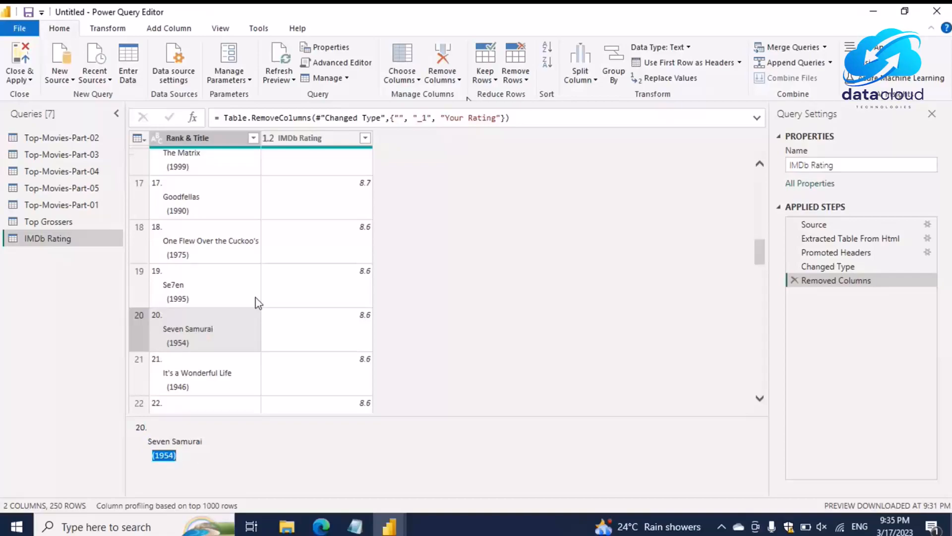
- Split the Rank & Title column by the custom delimiter "." at the left-most occurrence
{"action": "left_click", "coordinate": [220, 140]}
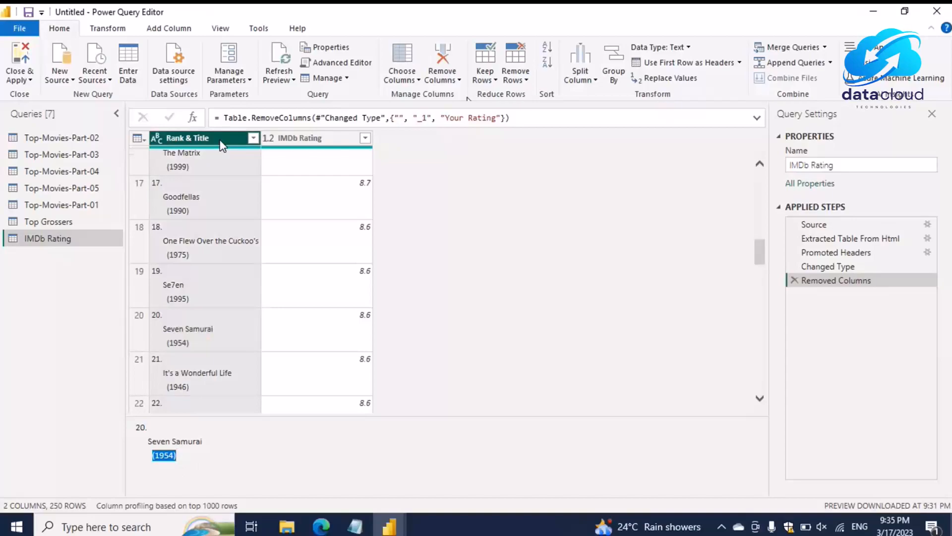
{"action": "left_click", "coordinate": [586, 77]}
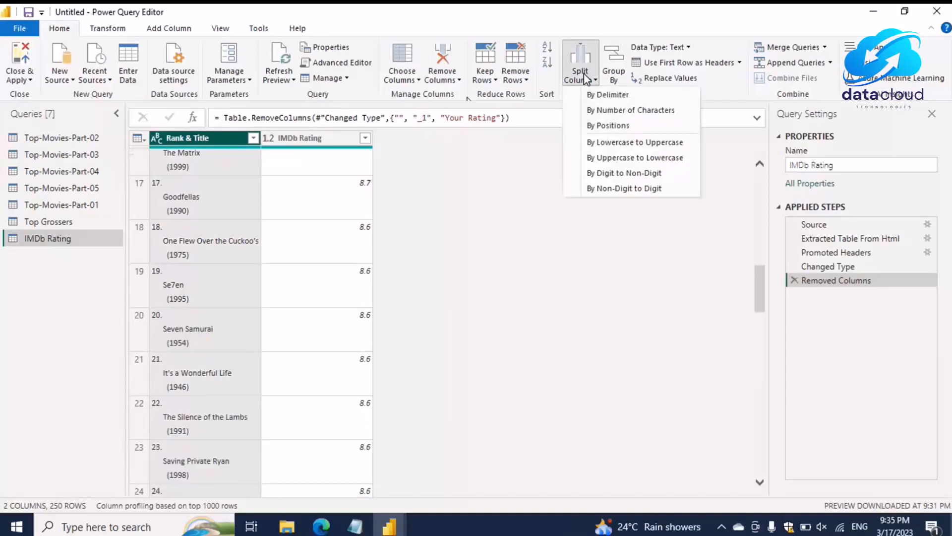
{"action": "left_click", "coordinate": [610, 95]}
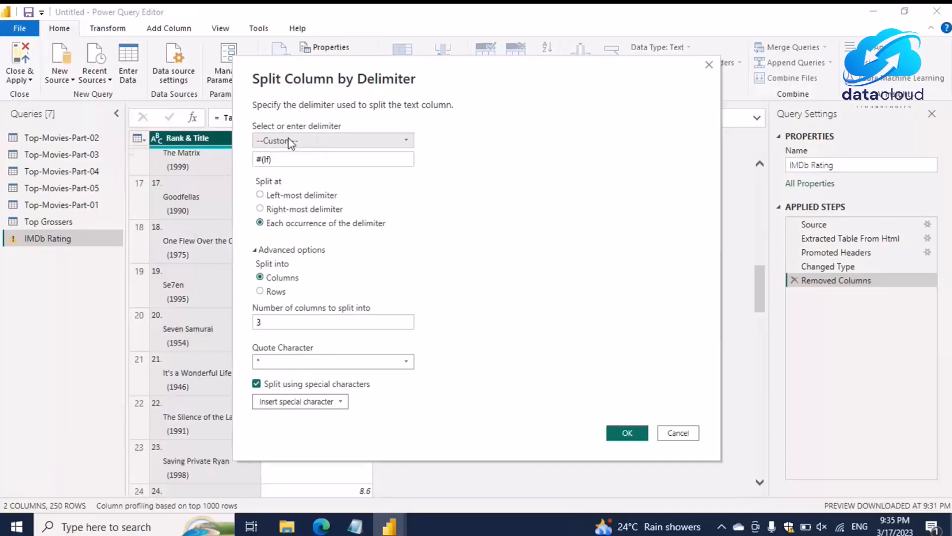
{"action": "left_click", "coordinate": [290, 197]}
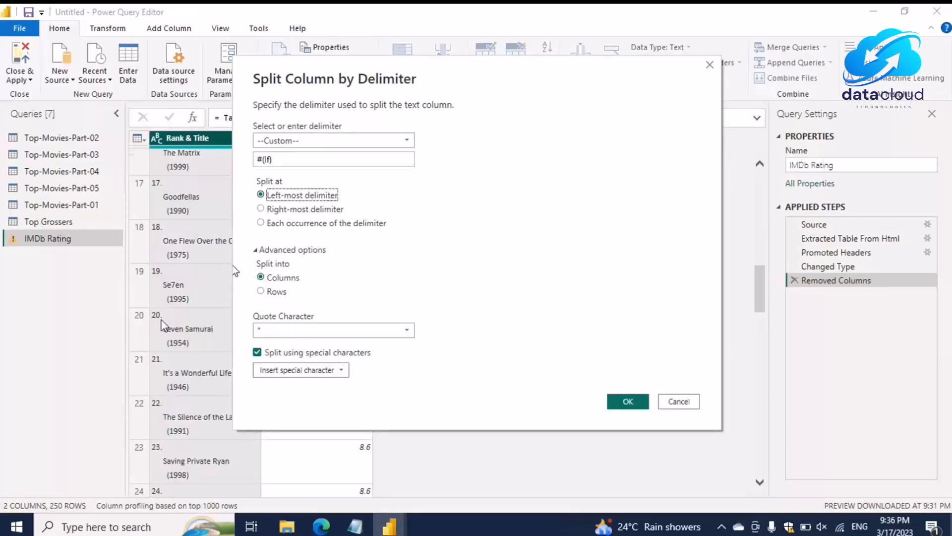
{"action": "left_click_drag", "start_coordinate": [278, 159], "coordinate": [238, 165]}
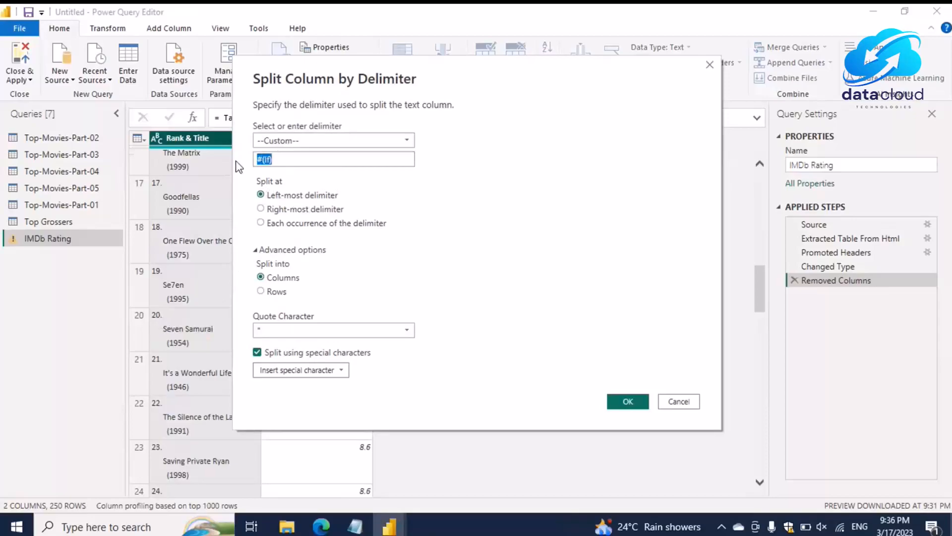
{"action": "type", "text": "."}
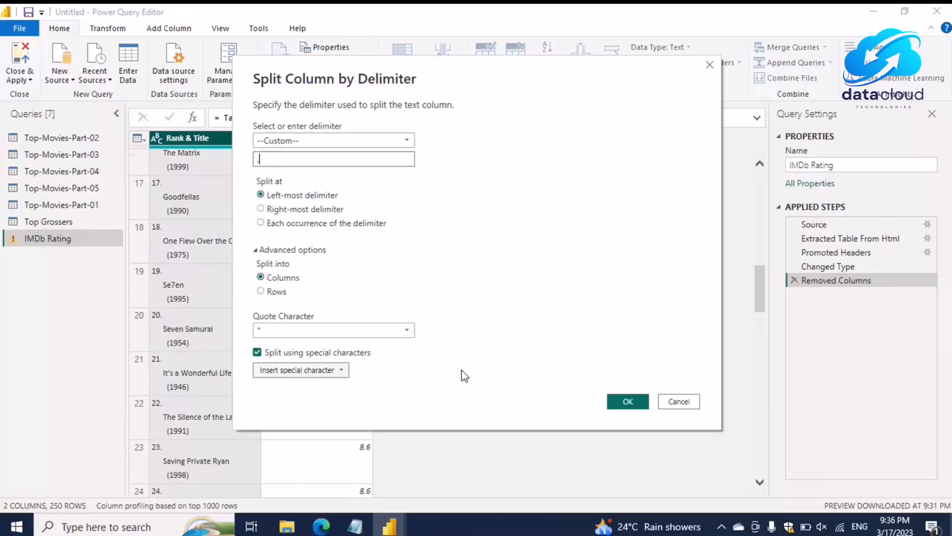
{"action": "left_click", "coordinate": [628, 400]}
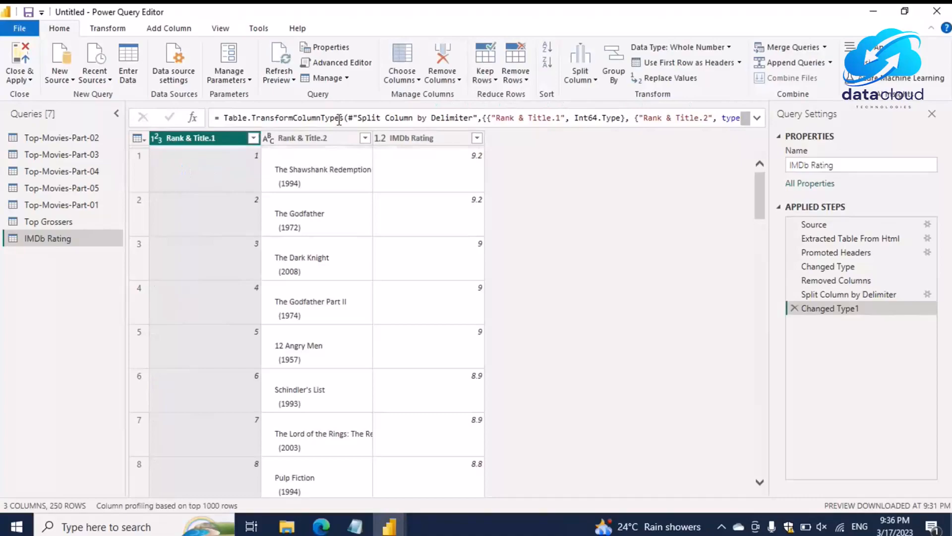
- Rename the Rank & Title.1 column as Rank
{"action": "left_click", "coordinate": [311, 139]}
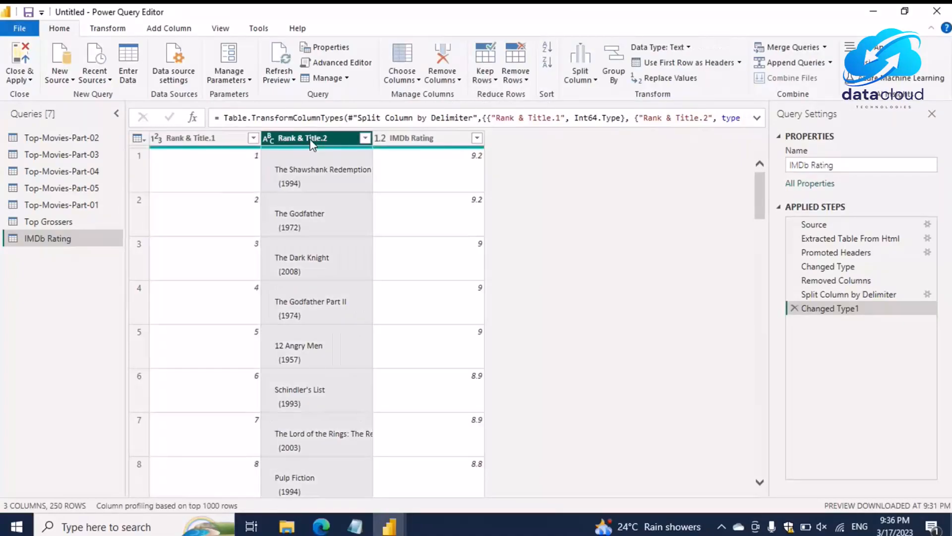
{"action": "left_click", "coordinate": [193, 139]}
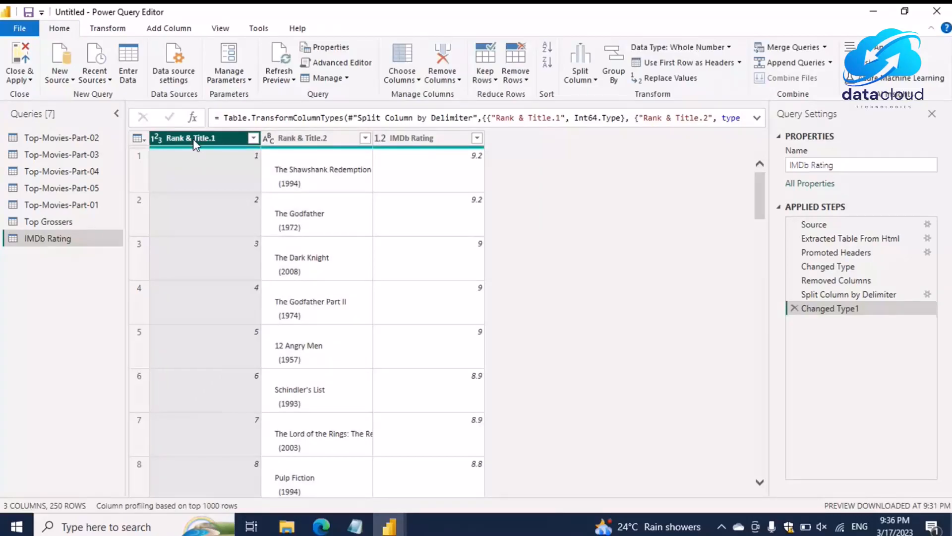
{"action": "right_click", "coordinate": [196, 144]}
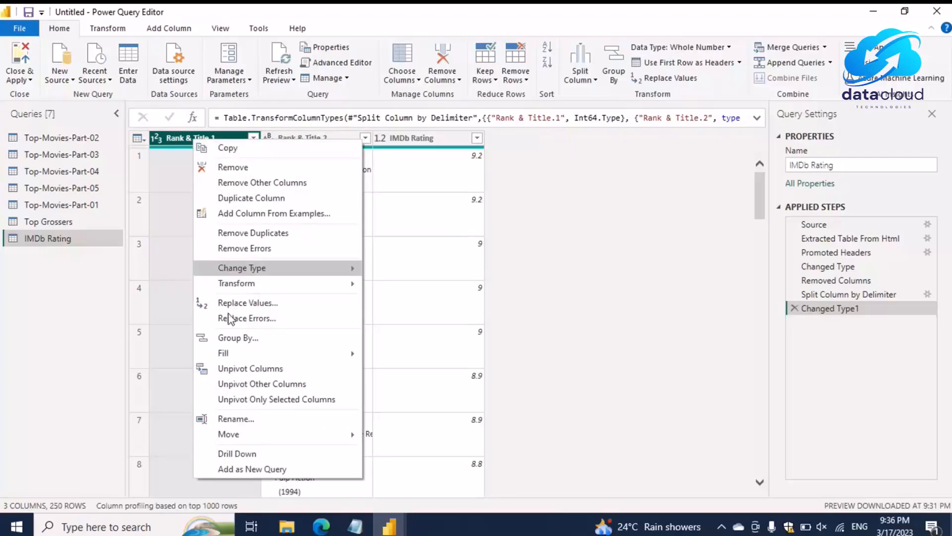
{"action": "left_click", "coordinate": [233, 419]}
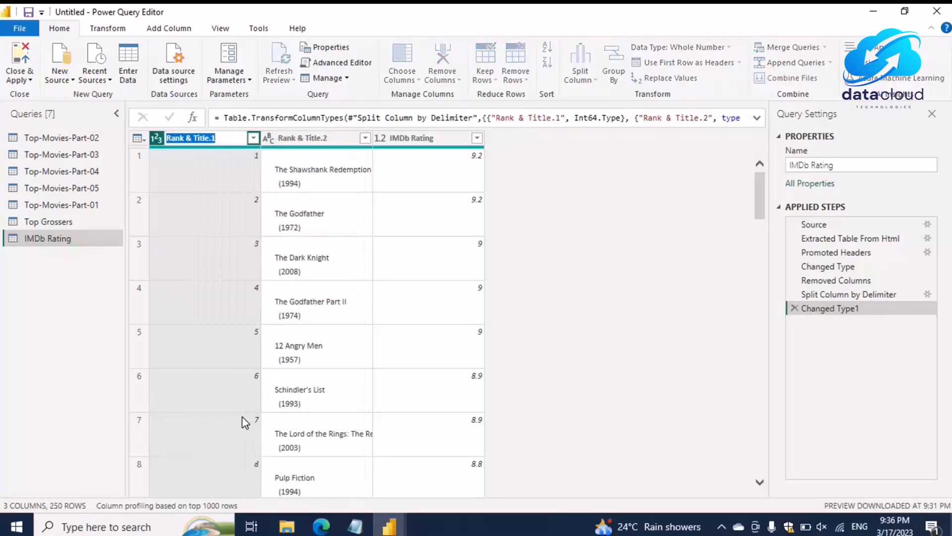
{"action": "type", "text": "Rank"}
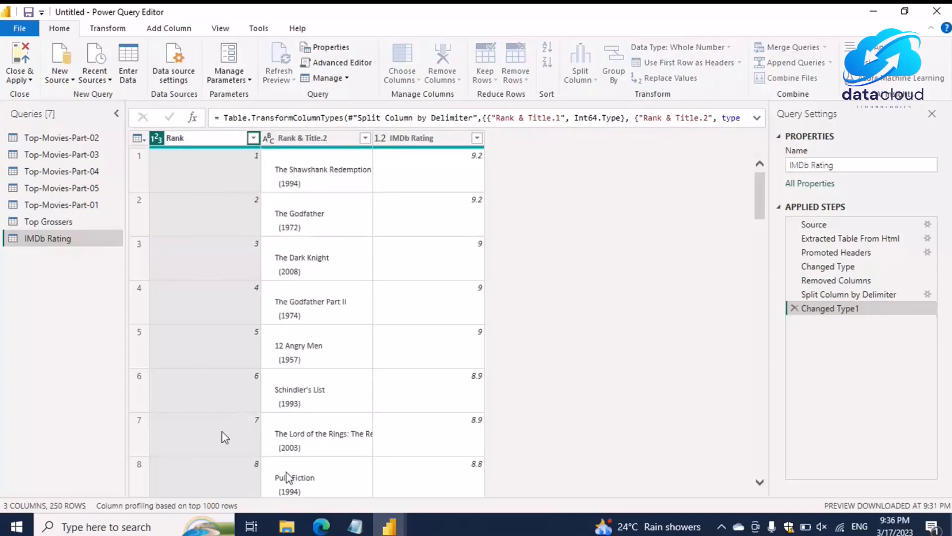
{"action": "key", "text": "Return"}
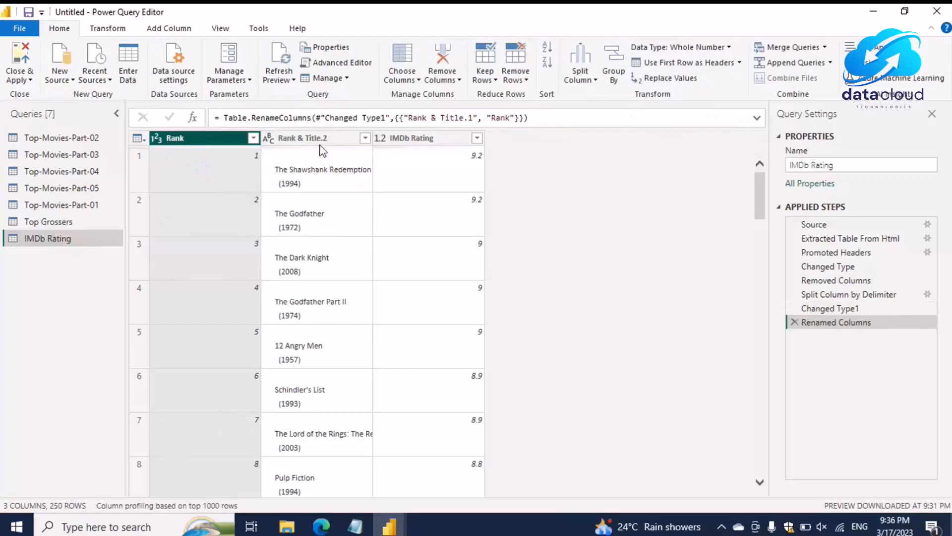
{"action": "left_click", "coordinate": [301, 140]}
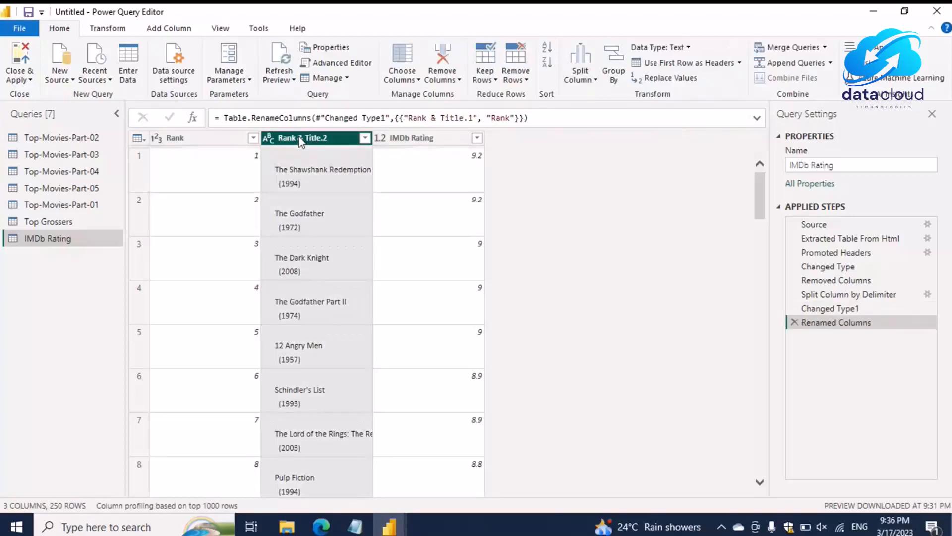
{"action": "right_click", "coordinate": [301, 140]}
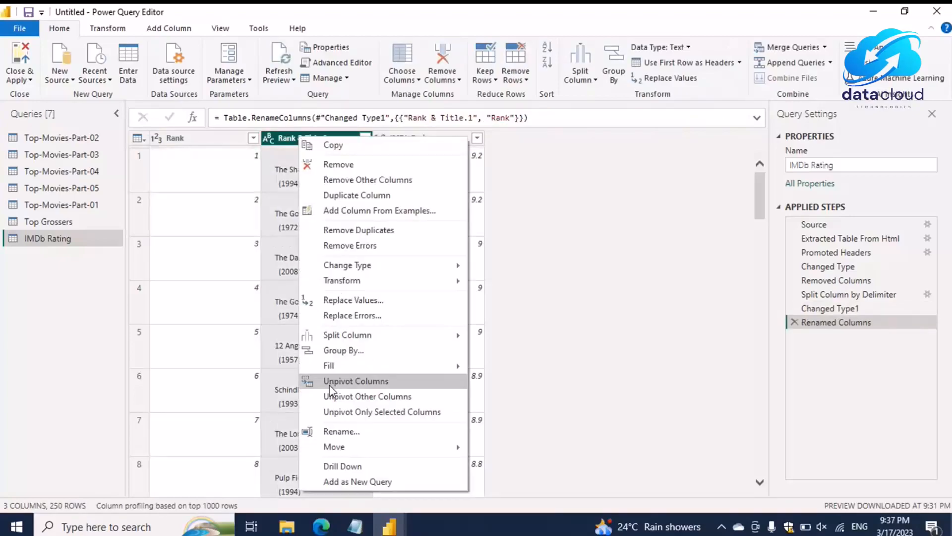
{"action": "left_click", "coordinate": [342, 431]}
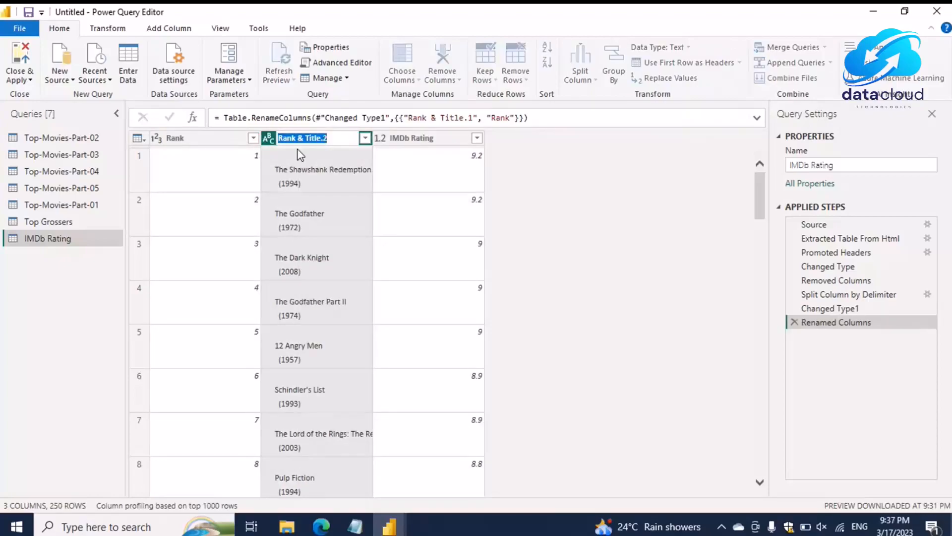
{"action": "left_click", "coordinate": [336, 141]}
{"action": "key", "text": "Return"}
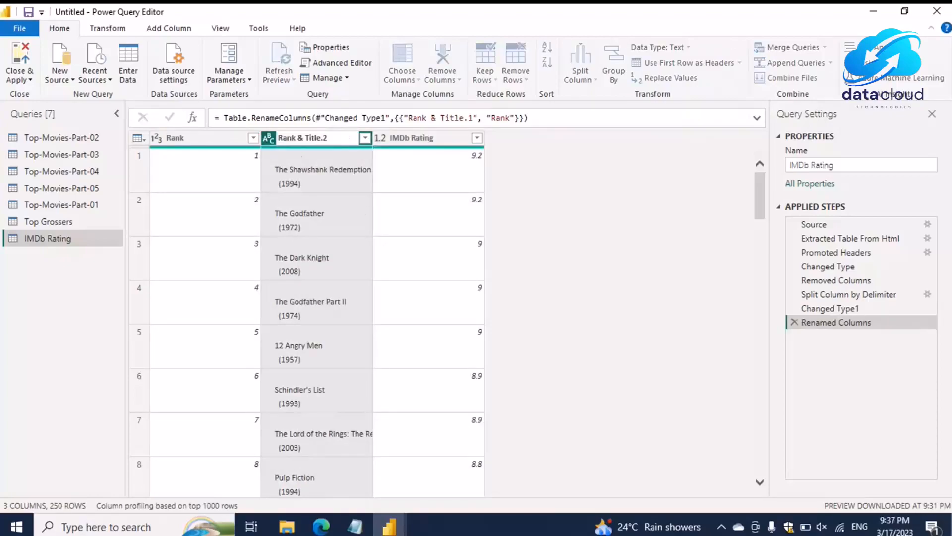
{"action": "left_click", "coordinate": [287, 187]}
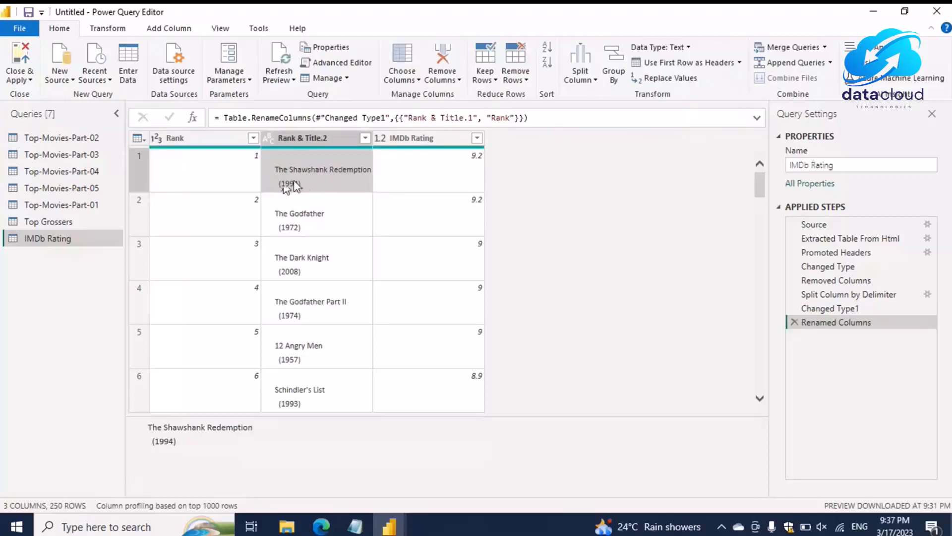
- Split the Rank & Title.2 column by the custom delimiter "(" at the left-most occurrence
{"action": "left_click", "coordinate": [327, 139]}
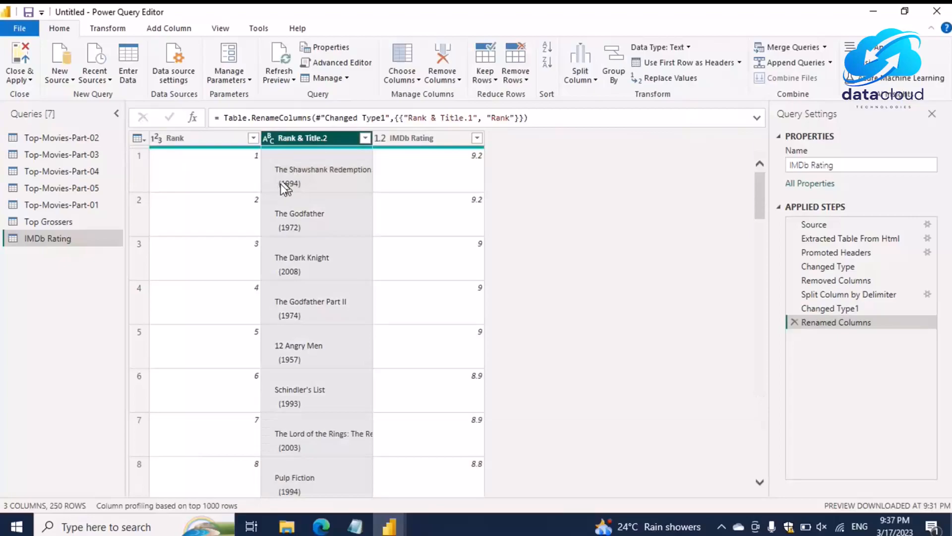
{"action": "left_click", "coordinate": [580, 72]}
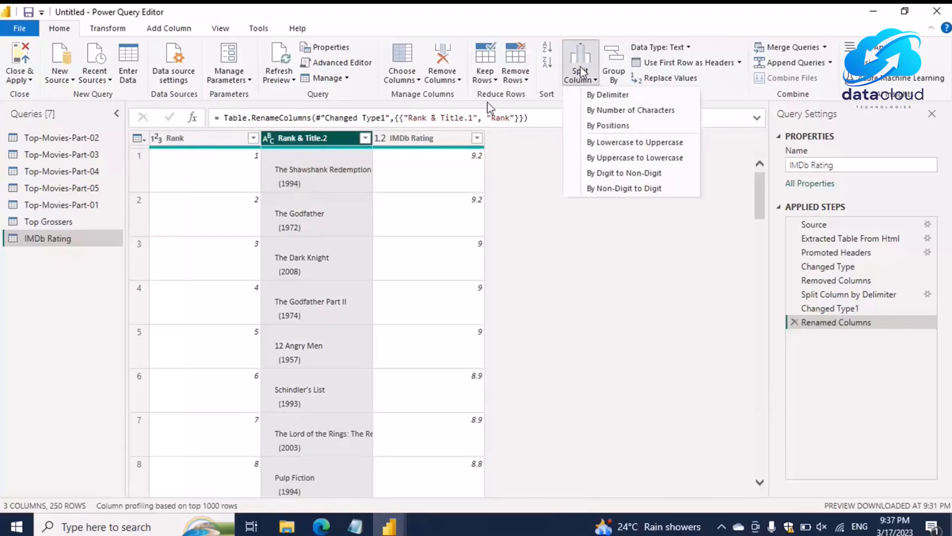
{"action": "left_click", "coordinate": [601, 95]}
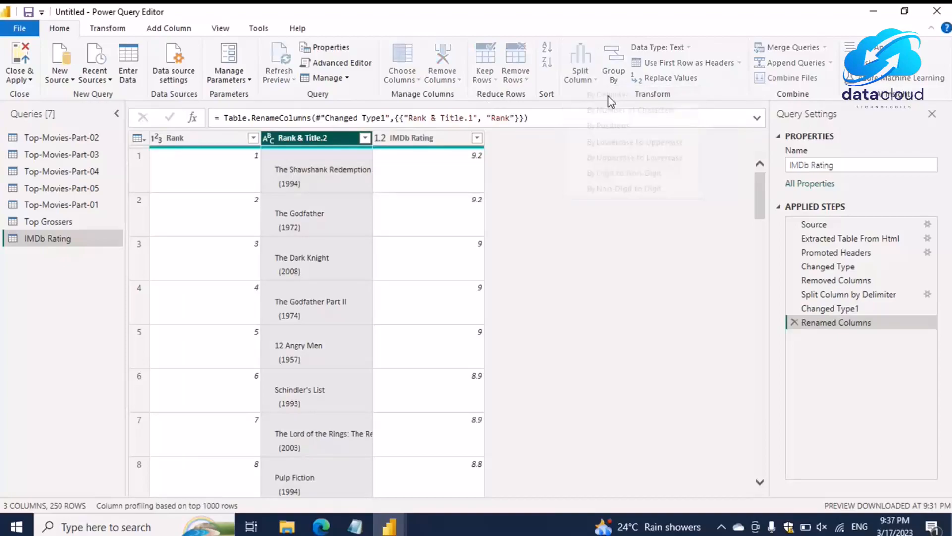
{"action": "left_click", "coordinate": [300, 142]}
{"action": "left_click", "coordinate": [300, 141]}
{"action": "left_click", "coordinate": [300, 141]}
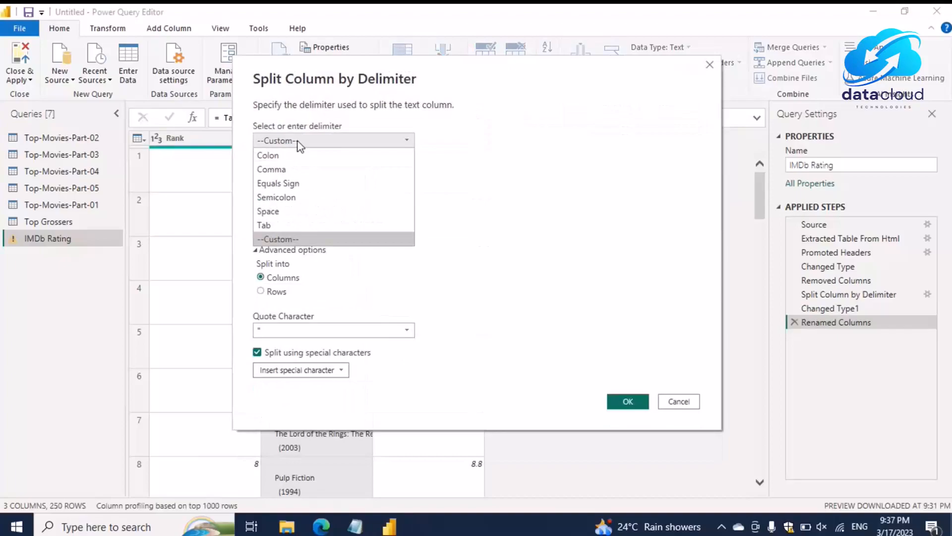
{"action": "left_click", "coordinate": [300, 145]}
{"action": "left_click", "coordinate": [272, 160]}
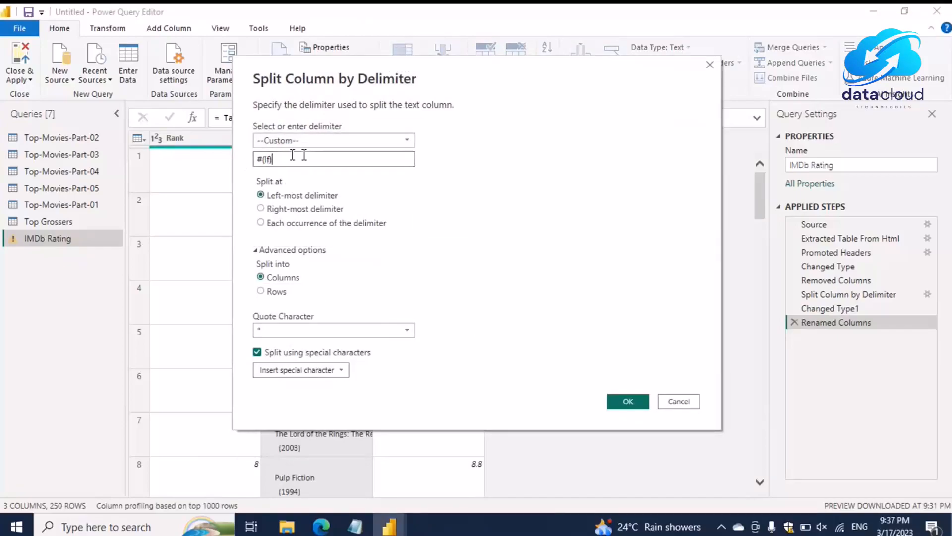
{"action": "key", "text": "BackSpace"}
{"action": "key", "text": "BackSpace"}
{"action": "key", "text": "BackSpace"}
{"action": "key", "text": "BackSpace"}
{"action": "key", "text": "BackSpace"}
{"action": "type", "text": "("}
{"action": "left_click", "coordinate": [630, 402]}
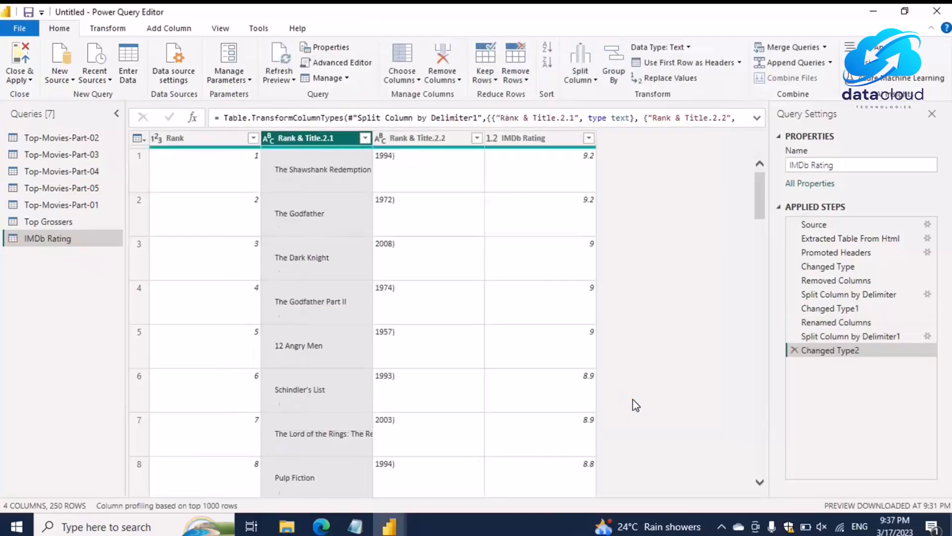
- Rename the Rank & Title.2.1 column as Title
{"action": "left_click", "coordinate": [403, 141]}
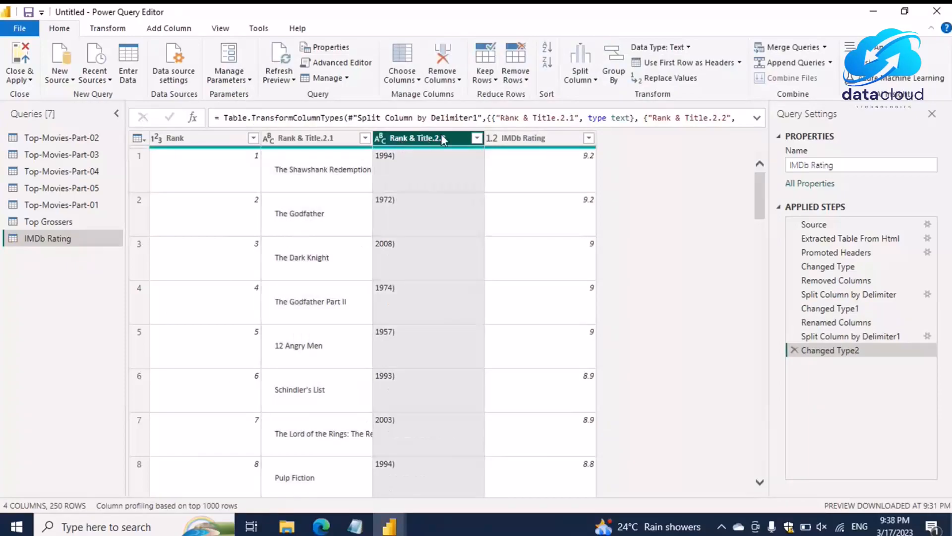
{"action": "left_click", "coordinate": [300, 142]}
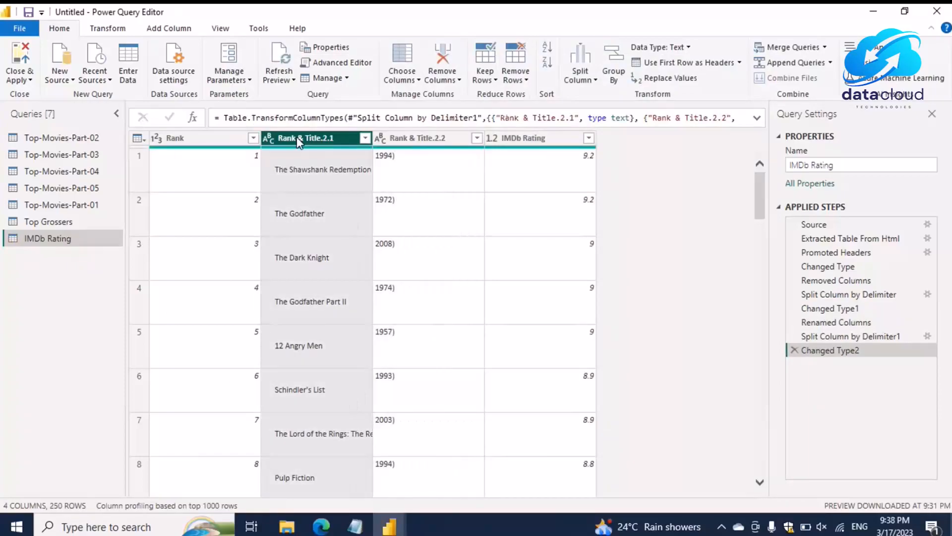
{"action": "right_click", "coordinate": [300, 143]}
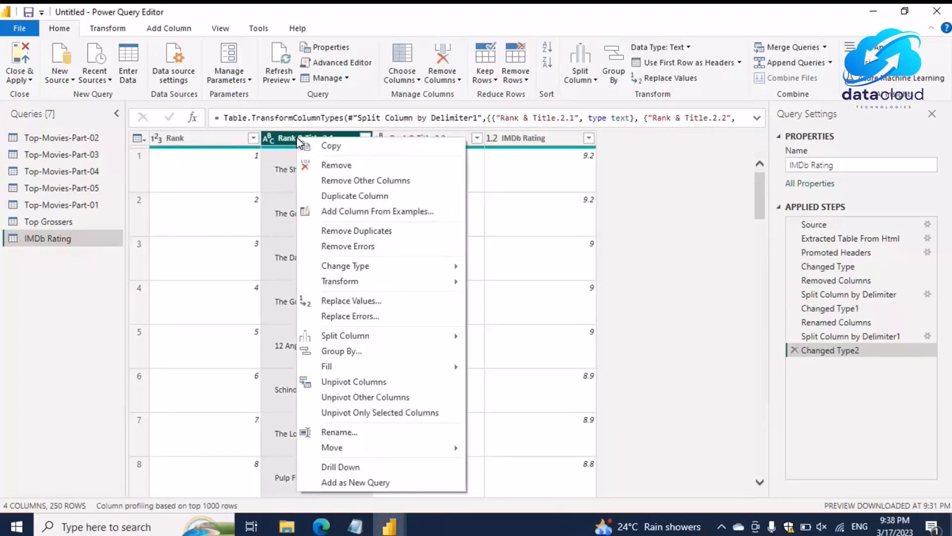
{"action": "left_click", "coordinate": [337, 434]}
{"action": "type", "text": "Title"}
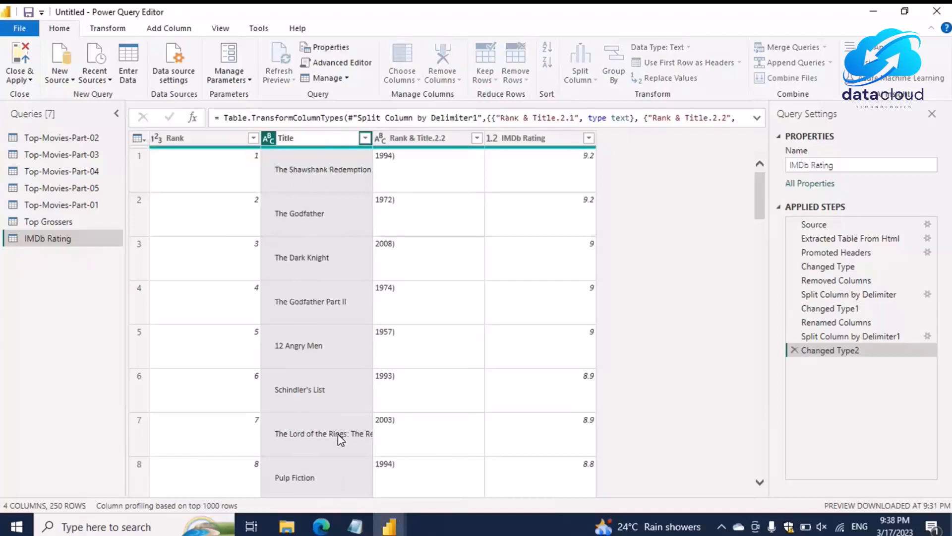
- Rename the Rank & Title.2.2 column as Year
{"action": "left_click", "coordinate": [455, 160]}
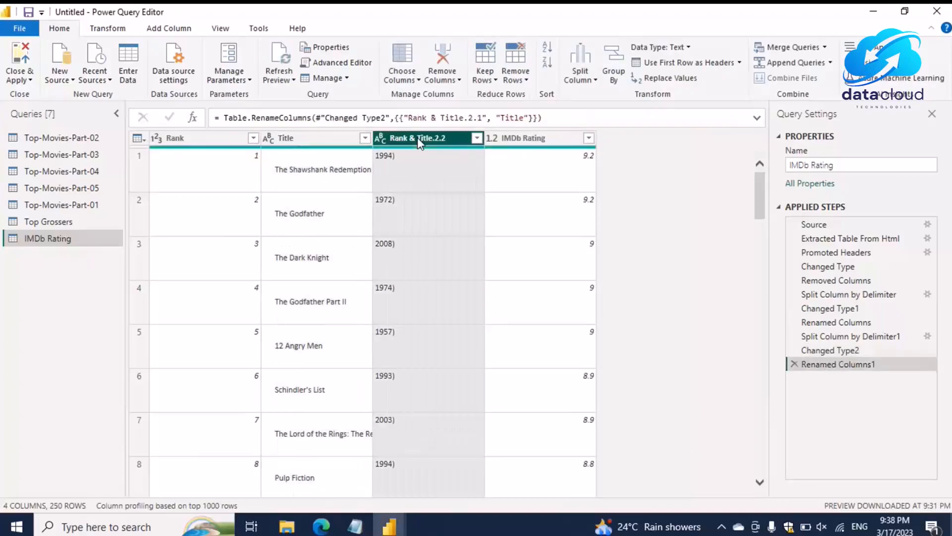
{"action": "right_click", "coordinate": [420, 139]}
{"action": "left_click", "coordinate": [458, 434]}
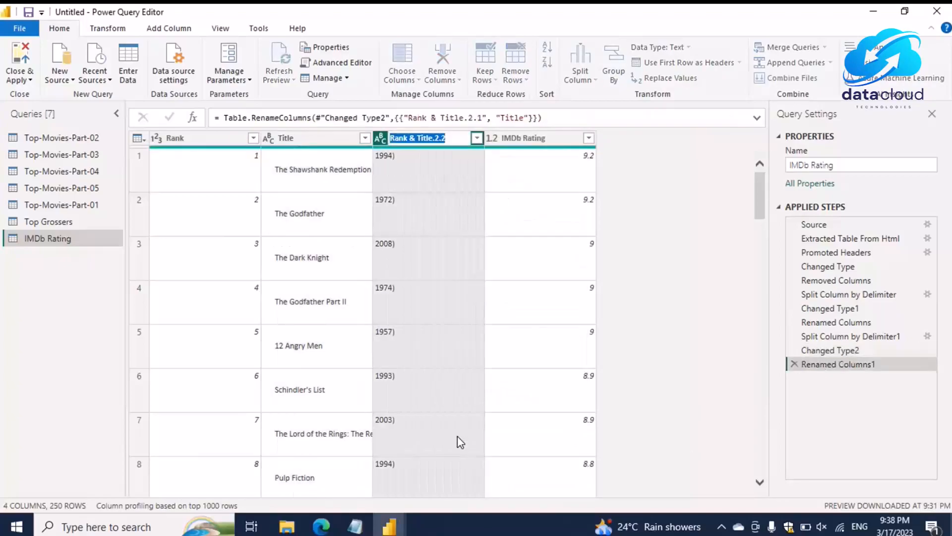
{"action": "type", "text": "Year"}
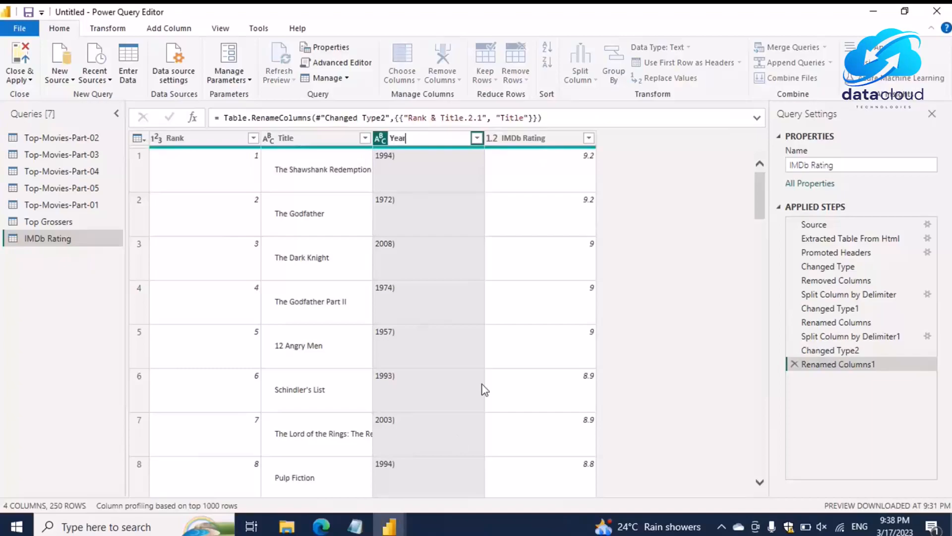
{"action": "key", "text": "Return"}
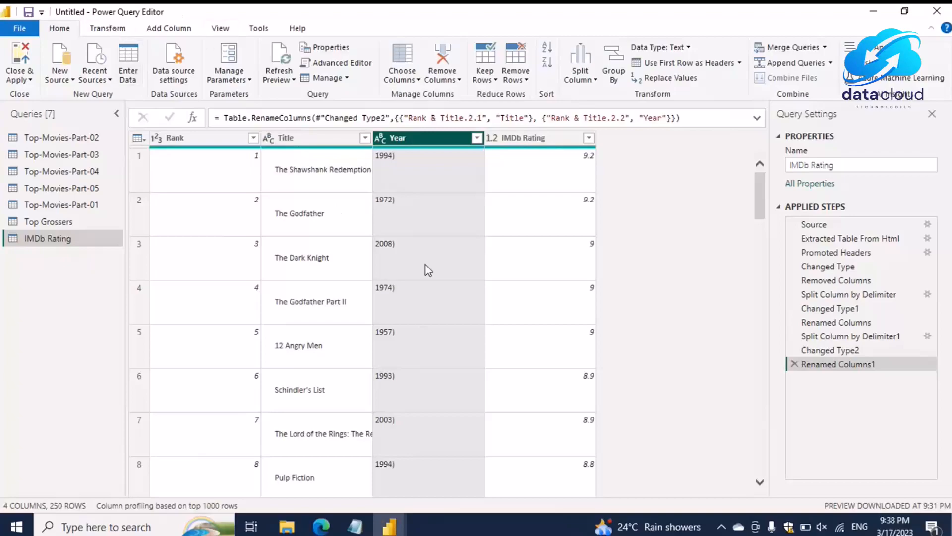
- Extract the first 4 characters of each value in the Year column
{"action": "left_click", "coordinate": [115, 31]}
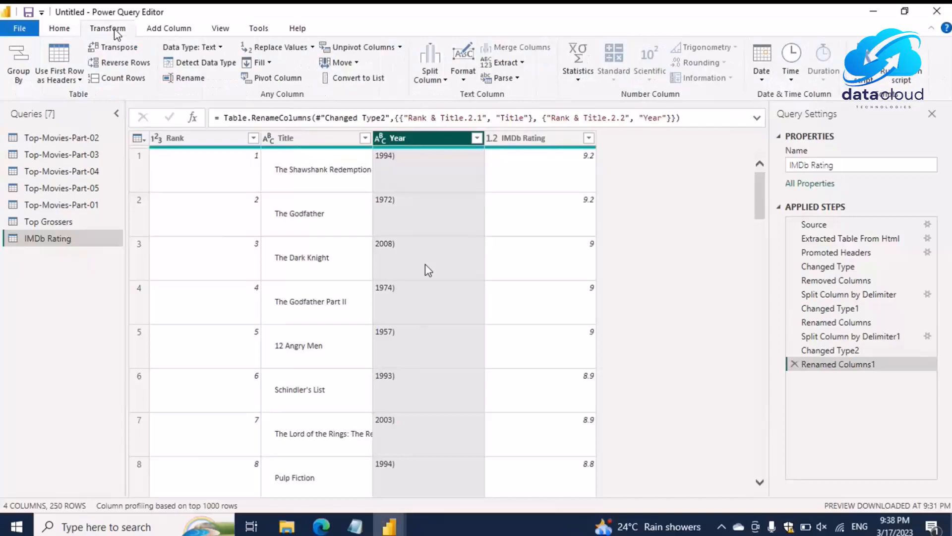
{"action": "left_click", "coordinate": [523, 63]}
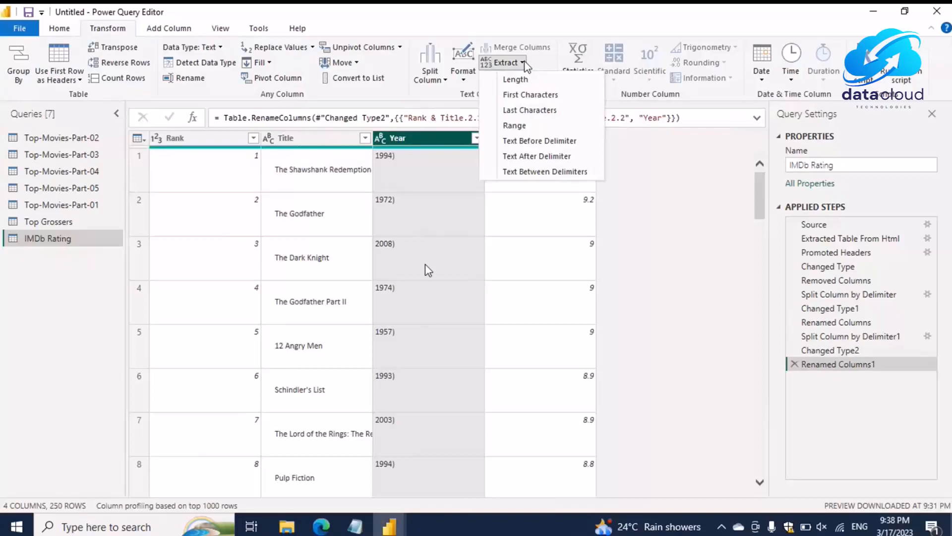
{"action": "left_click", "coordinate": [531, 98]}
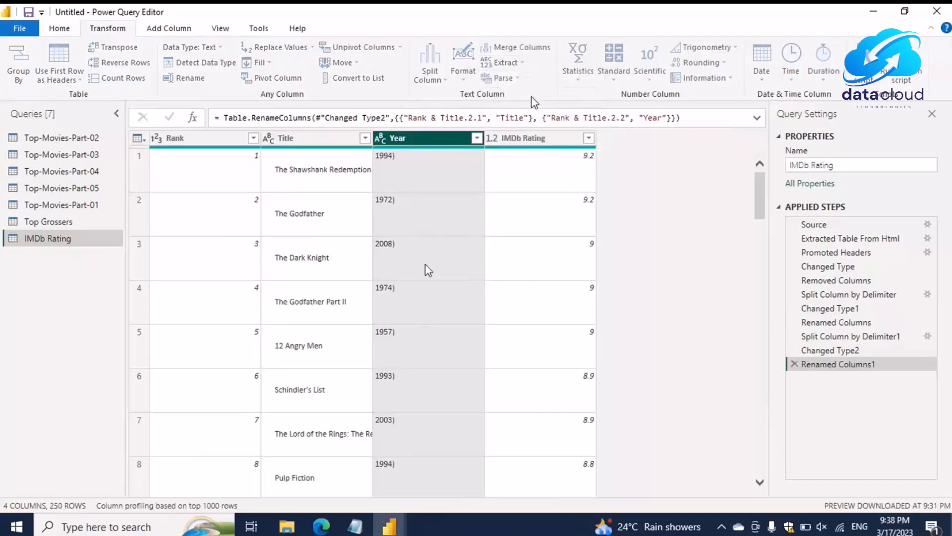
{"action": "left_click", "coordinate": [271, 268]}
{"action": "type", "text": "4"}
{"action": "key", "text": "Return"}
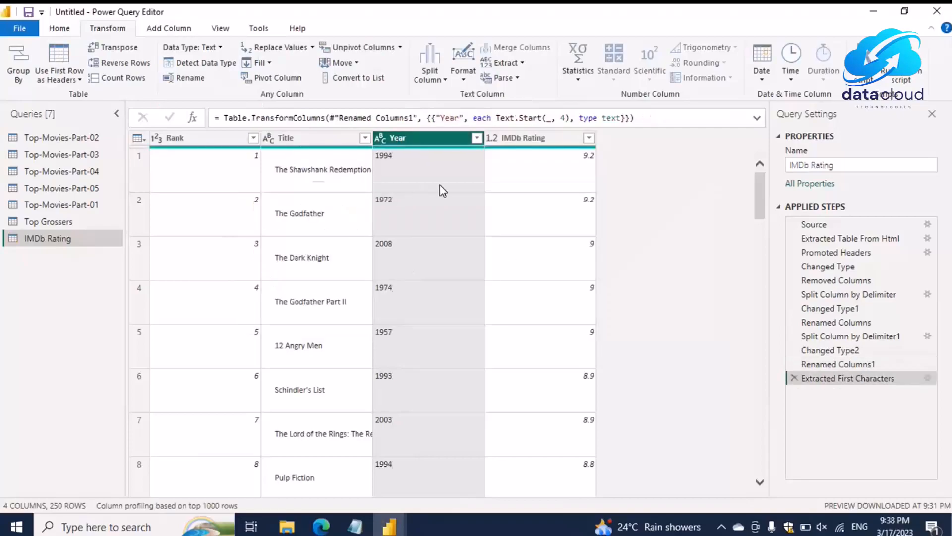
- Change the data type of the Year column to Whole Number
{"action": "scroll", "coordinate": [419, 270], "scroll_direction": "down", "scroll_amount": 3}
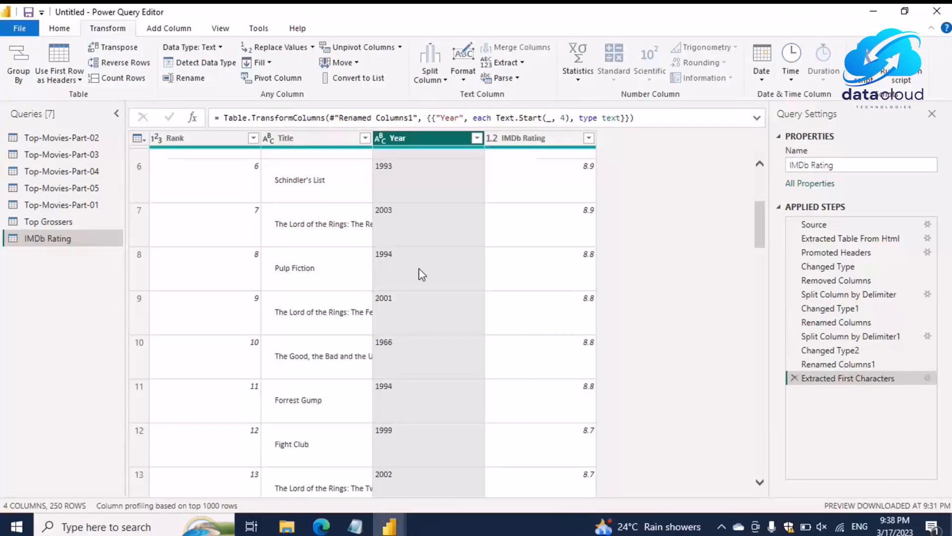
{"action": "scroll", "coordinate": [422, 274], "scroll_direction": "down", "scroll_amount": 10}
{"action": "scroll", "coordinate": [421, 273], "scroll_direction": "up", "scroll_amount": 10}
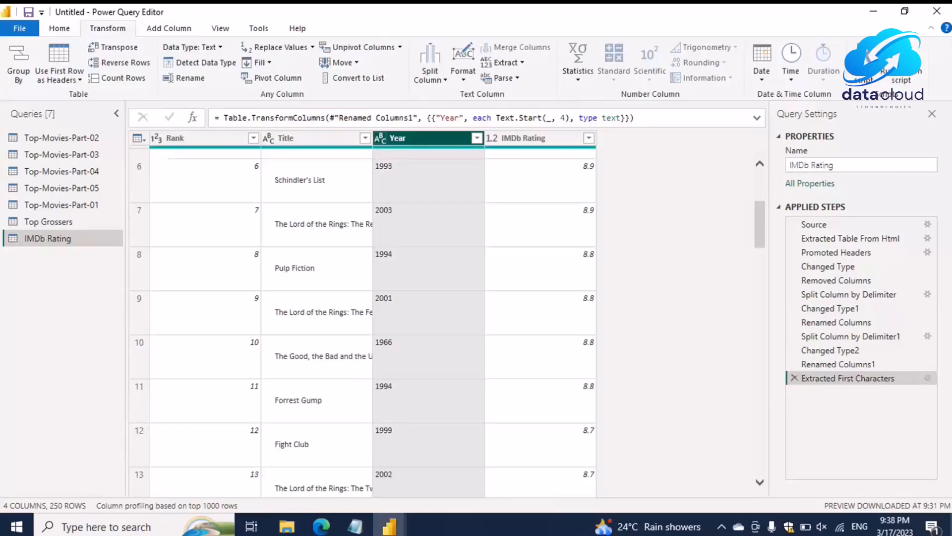
{"action": "left_click", "coordinate": [210, 49]}
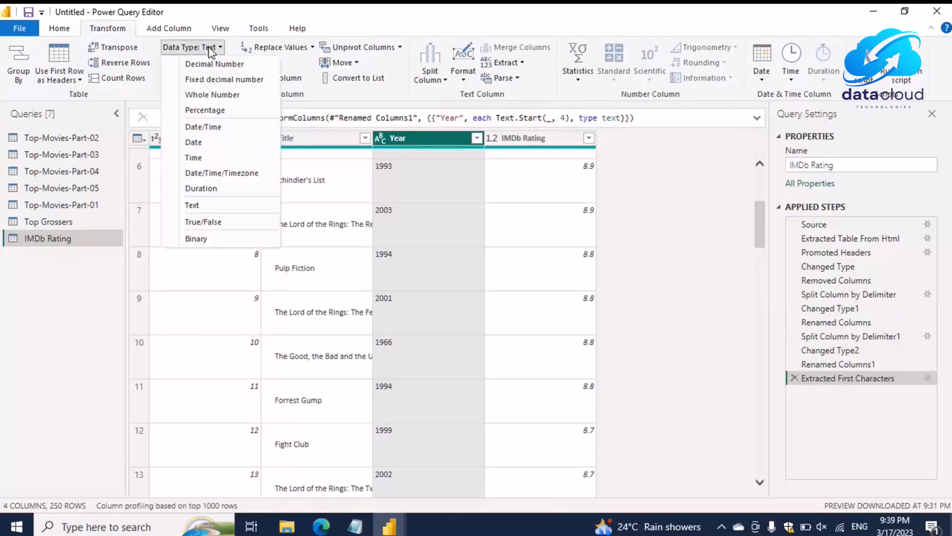
{"action": "left_click", "coordinate": [219, 95]}
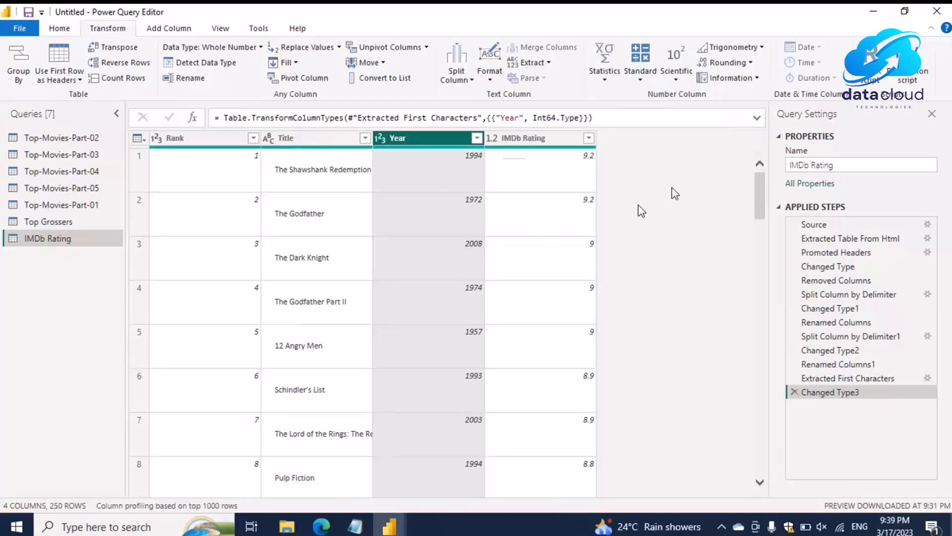
- Check the IMDb Rating rows down to the last rank and compare its Title column with the one in Top Grossers
{"action": "left_click_drag", "start_coordinate": [769, 195], "coordinate": [778, 453]}
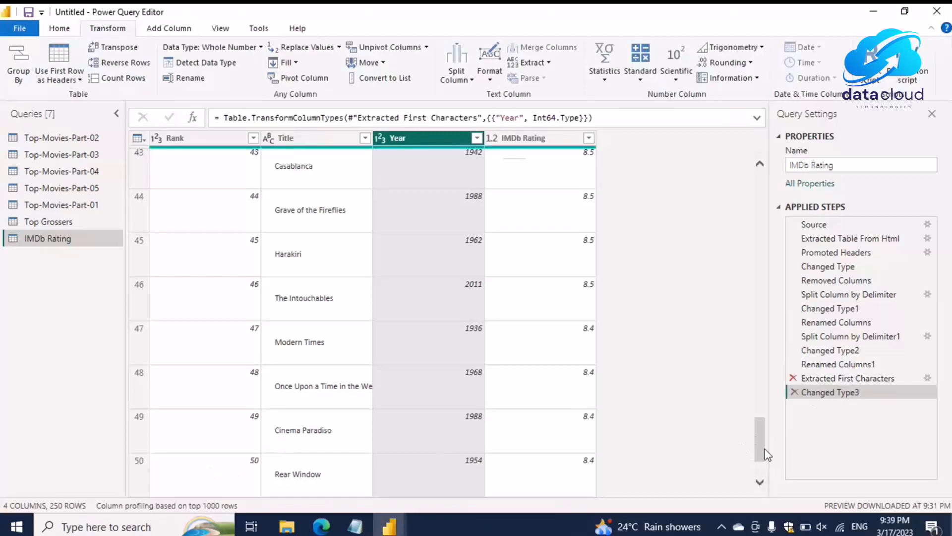
{"action": "left_click", "coordinate": [759, 482]}
{"action": "left_click_drag", "start_coordinate": [760, 325], "coordinate": [759, 477]}
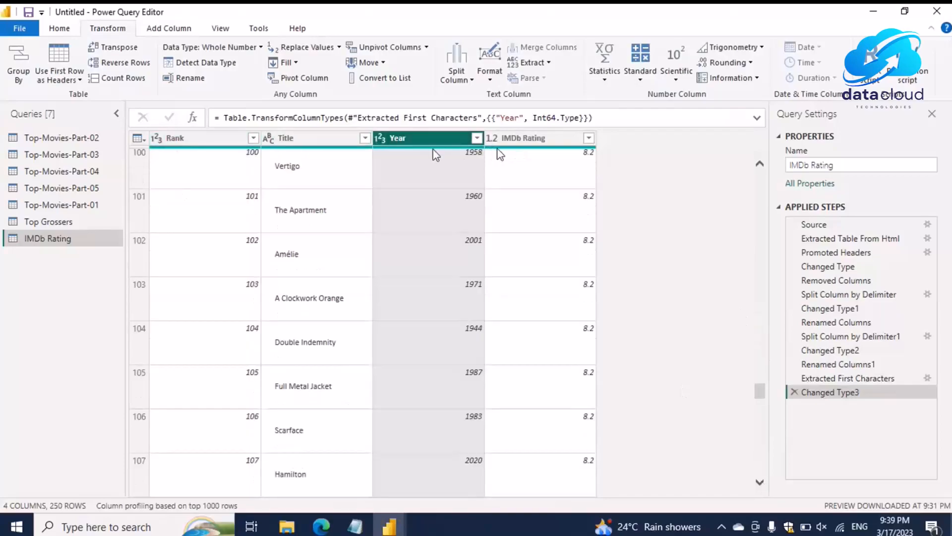
{"action": "left_click_drag", "start_coordinate": [761, 389], "coordinate": [763, 482]}
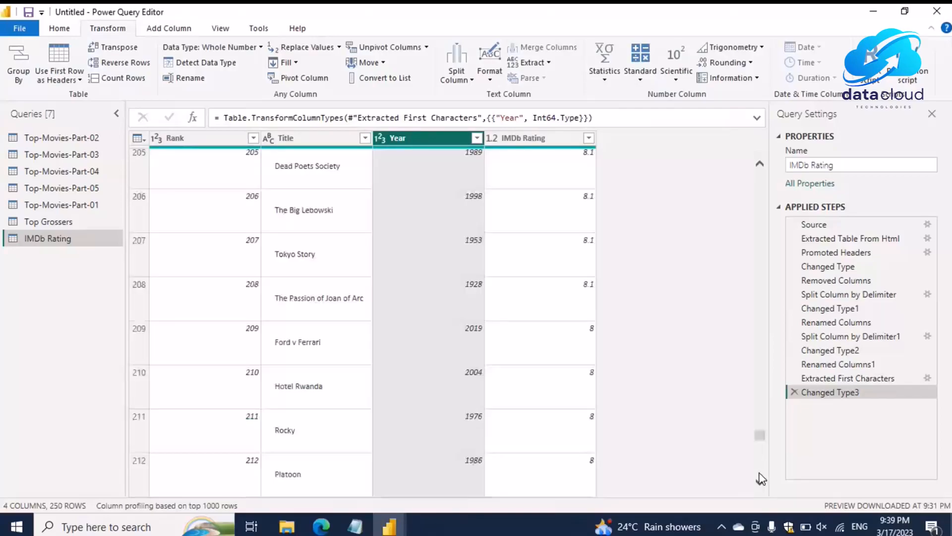
{"action": "scroll", "coordinate": [761, 478], "scroll_direction": "down", "scroll_amount": 8}
{"action": "scroll", "coordinate": [761, 476], "scroll_direction": "down", "scroll_amount": 4}
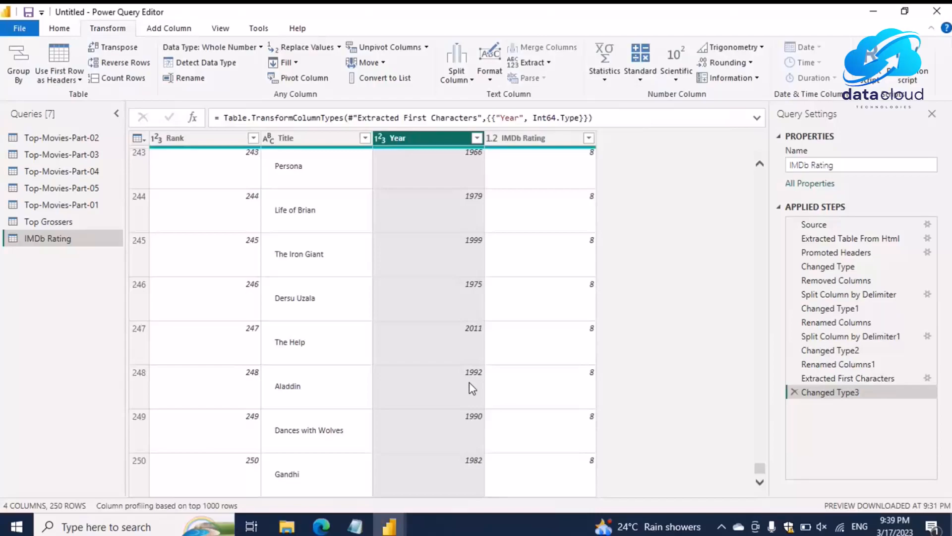
{"action": "left_click", "coordinate": [311, 142]}
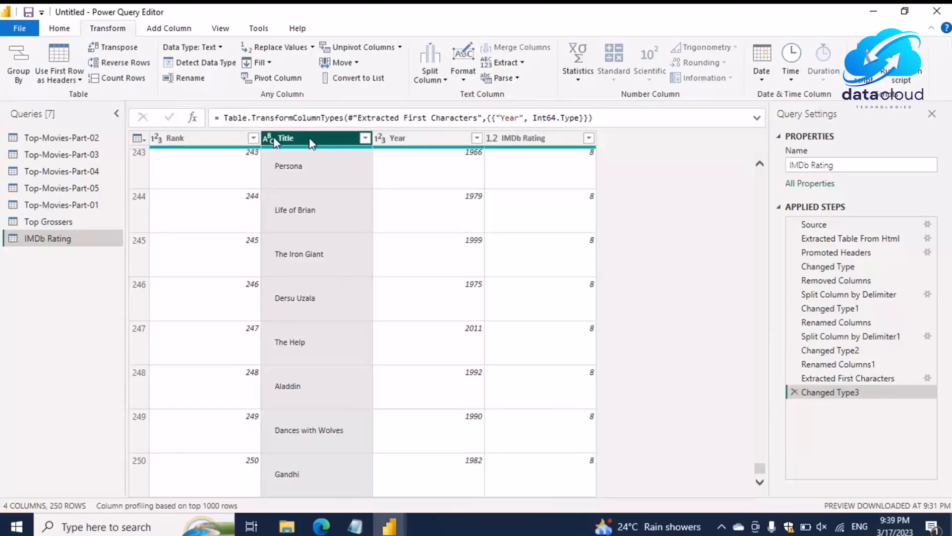
{"action": "left_click", "coordinate": [55, 224]}
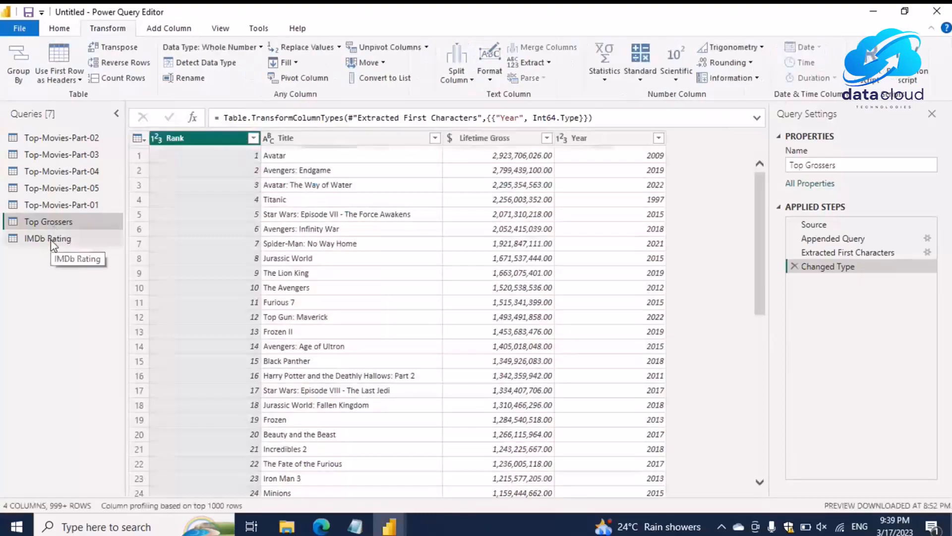
{"action": "left_click", "coordinate": [53, 241]}
{"action": "left_click", "coordinate": [353, 142]}
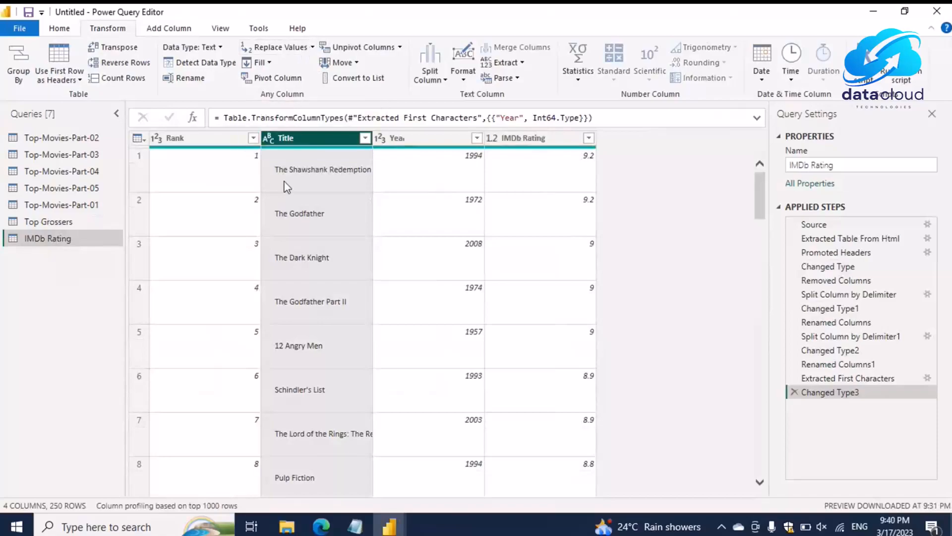
{"action": "left_click", "coordinate": [276, 170]}
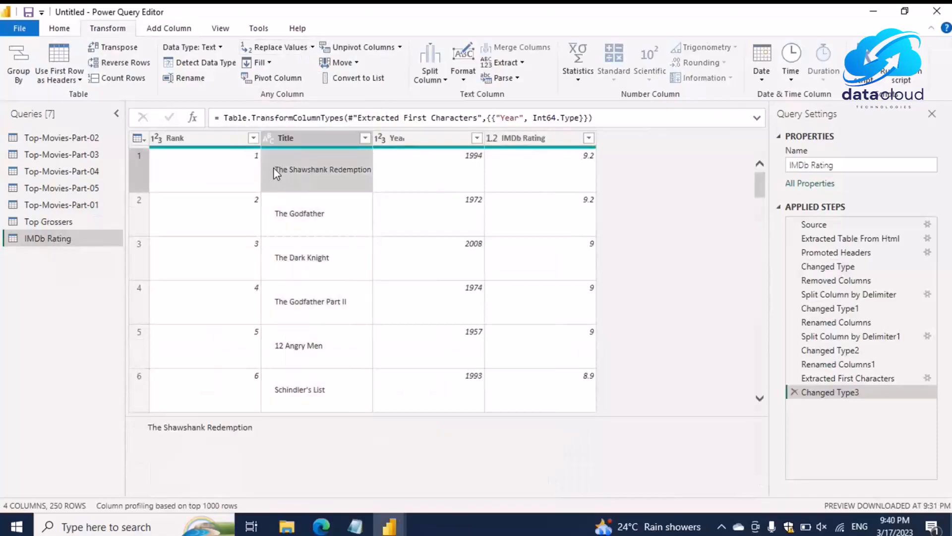
{"action": "left_click", "coordinate": [320, 143]}
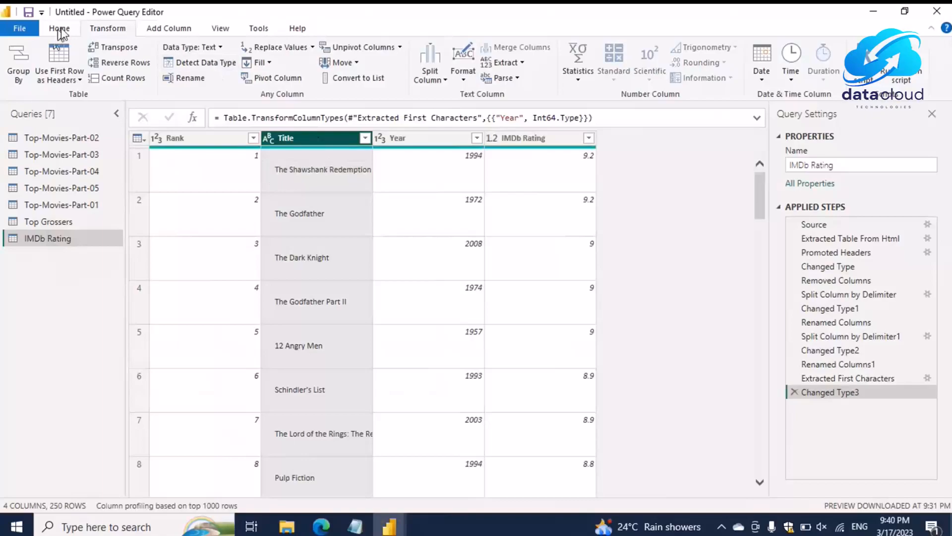
- Start merging queries from Top Grossers and choose IMDb Rating as the second table
{"action": "left_click", "coordinate": [59, 28]}
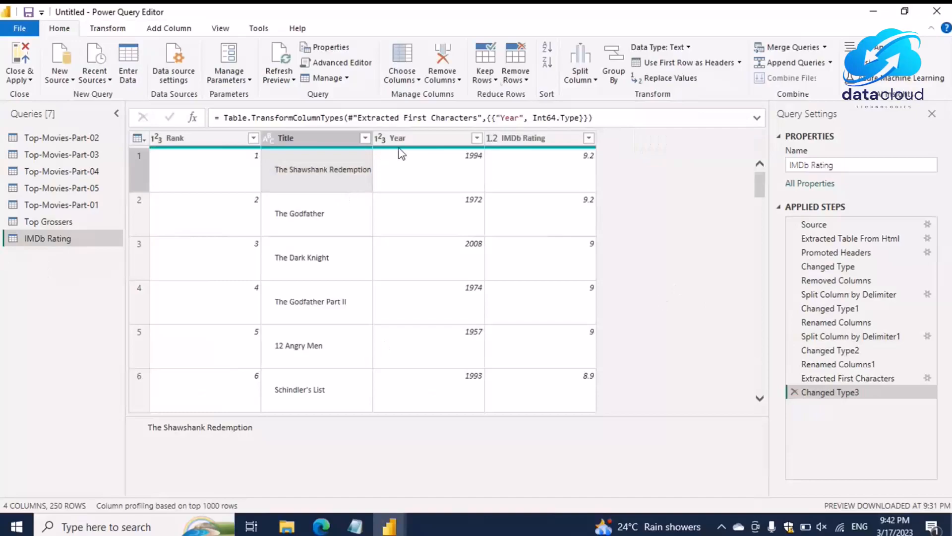
{"action": "left_click", "coordinate": [46, 223]}
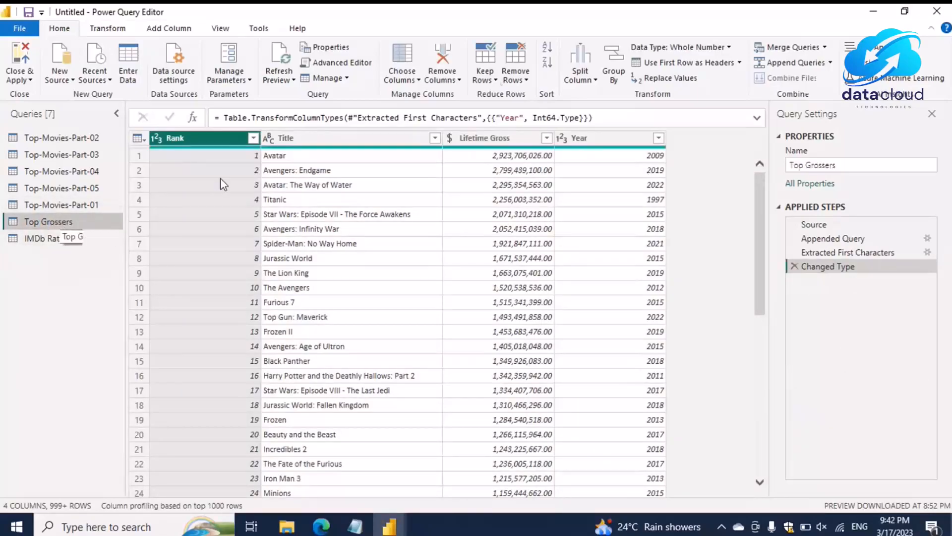
{"action": "left_click", "coordinate": [826, 47]}
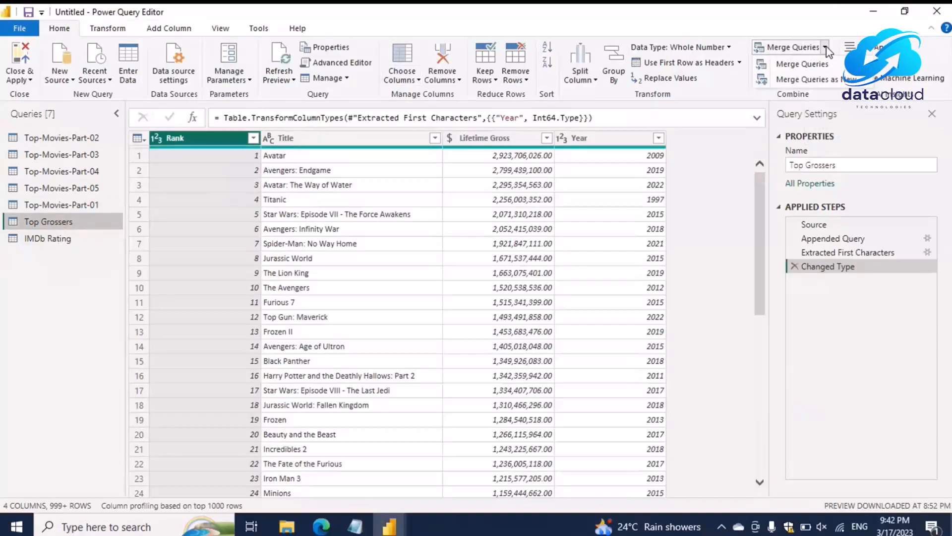
{"action": "left_click", "coordinate": [807, 65]}
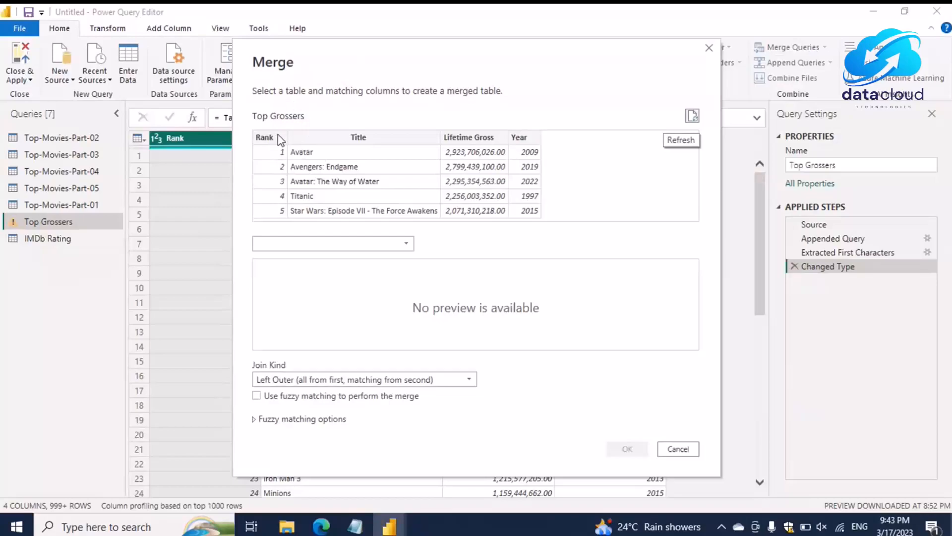
{"action": "left_click", "coordinate": [406, 243]}
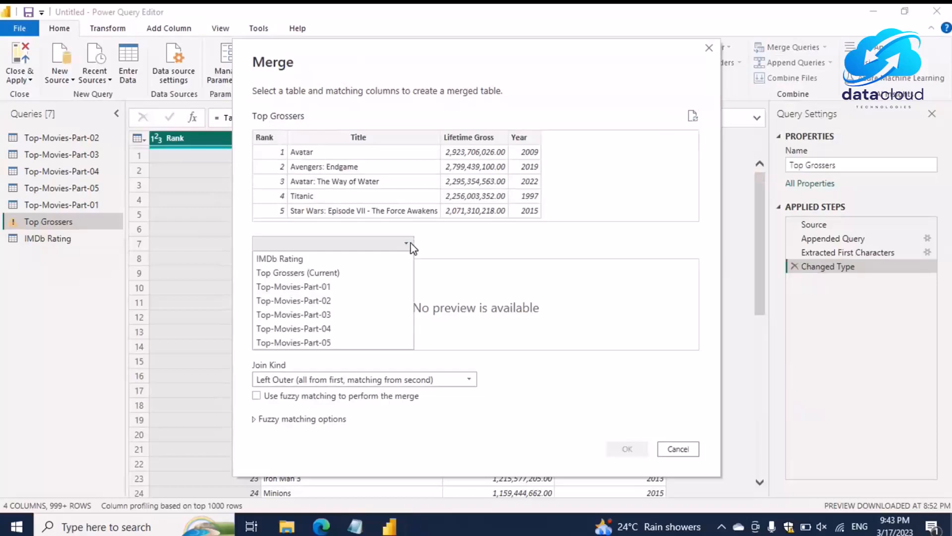
{"action": "left_click", "coordinate": [300, 258]}
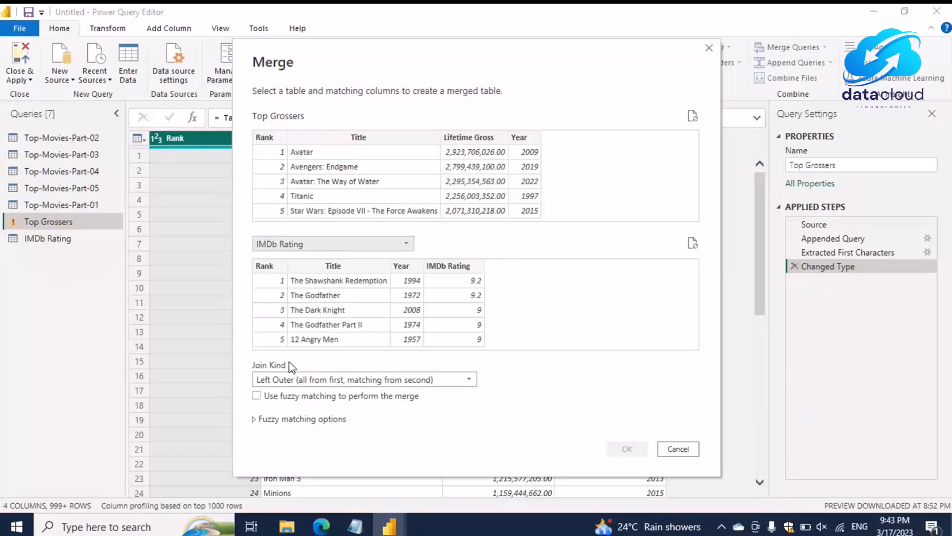
- Merge the two tables on their Title columns with an Inner (only matching rows) join and fuzzy matching enabled
{"action": "left_click", "coordinate": [295, 379]}
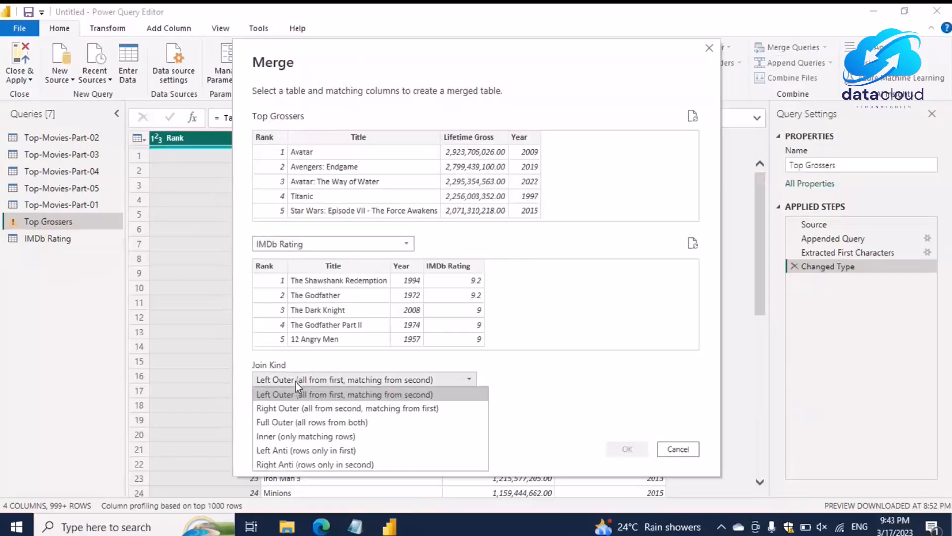
{"action": "left_click", "coordinate": [299, 439]}
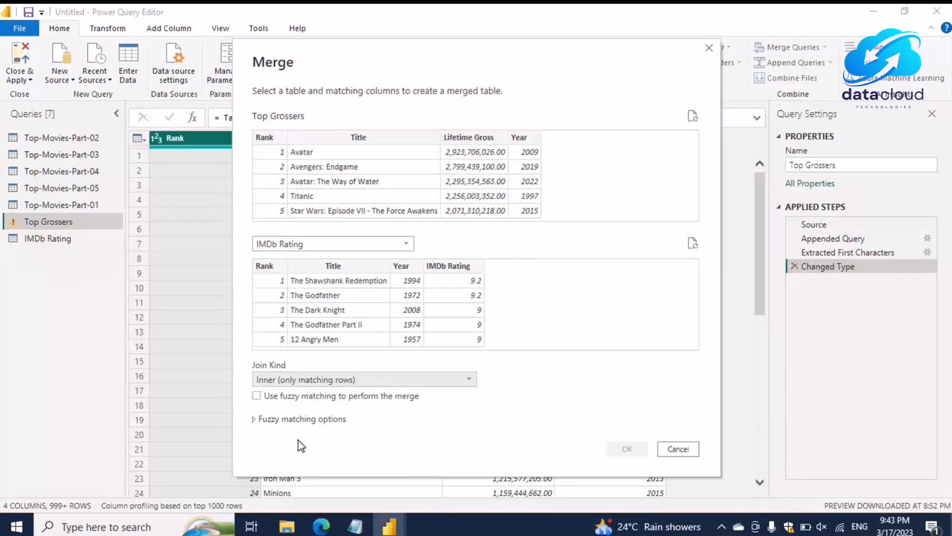
{"action": "left_click", "coordinate": [356, 139]}
{"action": "left_click", "coordinate": [331, 267]}
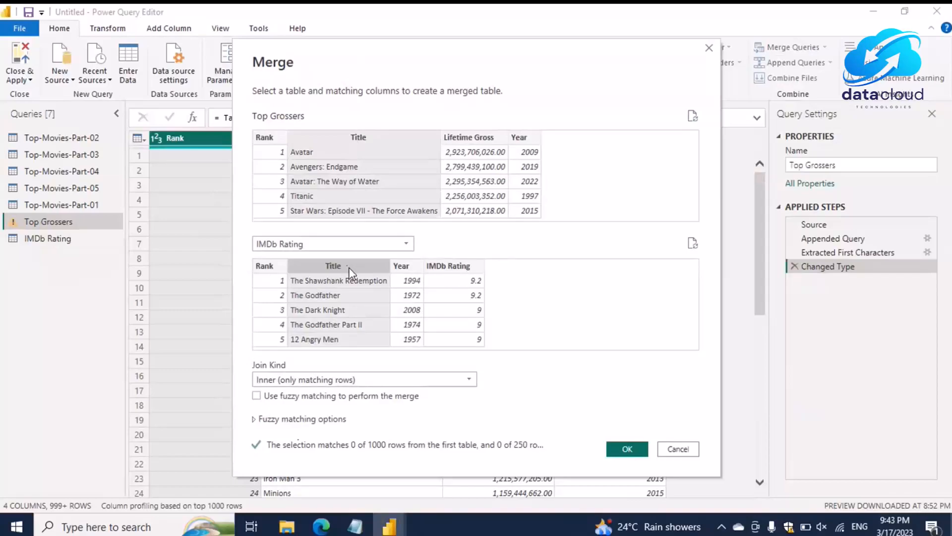
{"action": "left_click", "coordinate": [258, 395]}
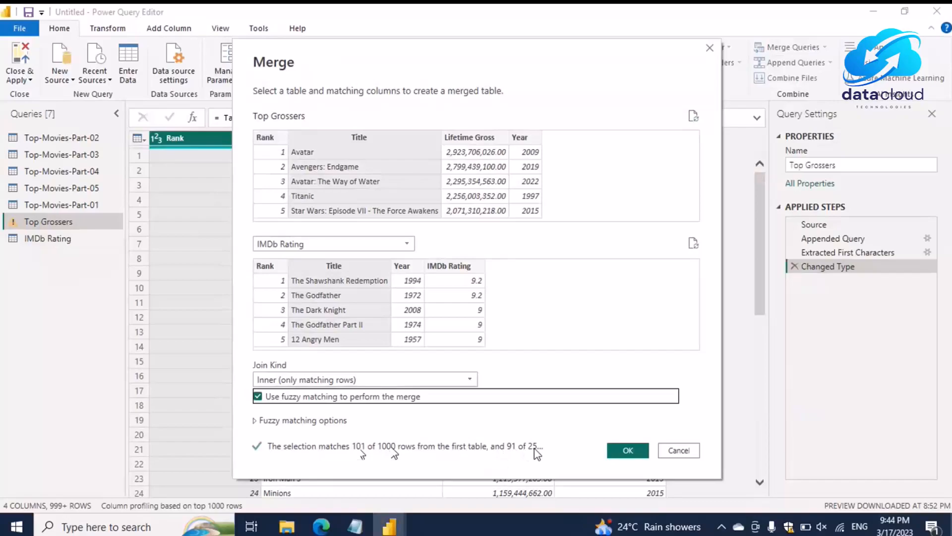
{"action": "left_click", "coordinate": [632, 454]}
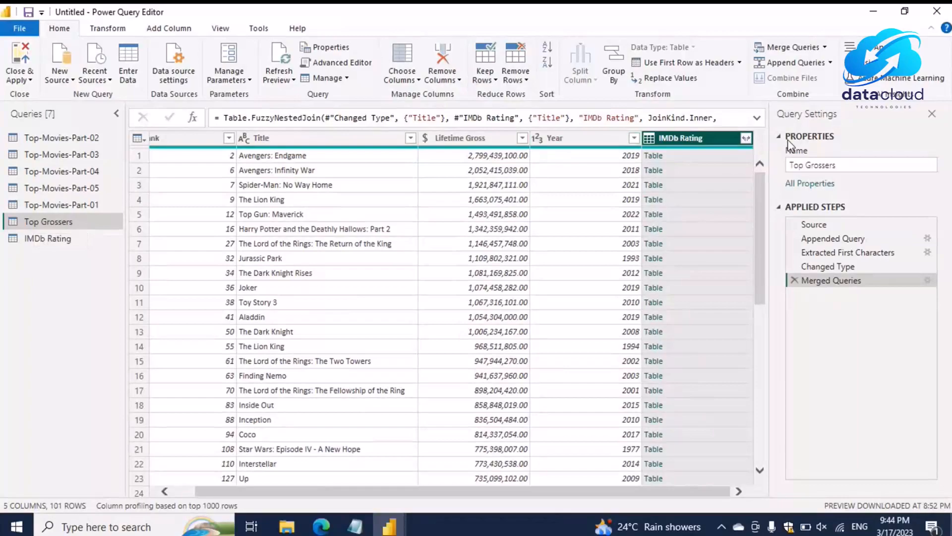
- Expand the merged IMDb Rating column to only its IMDb Rating field, with the original column name as prefix, and review the rows
{"action": "left_click", "coordinate": [745, 138]}
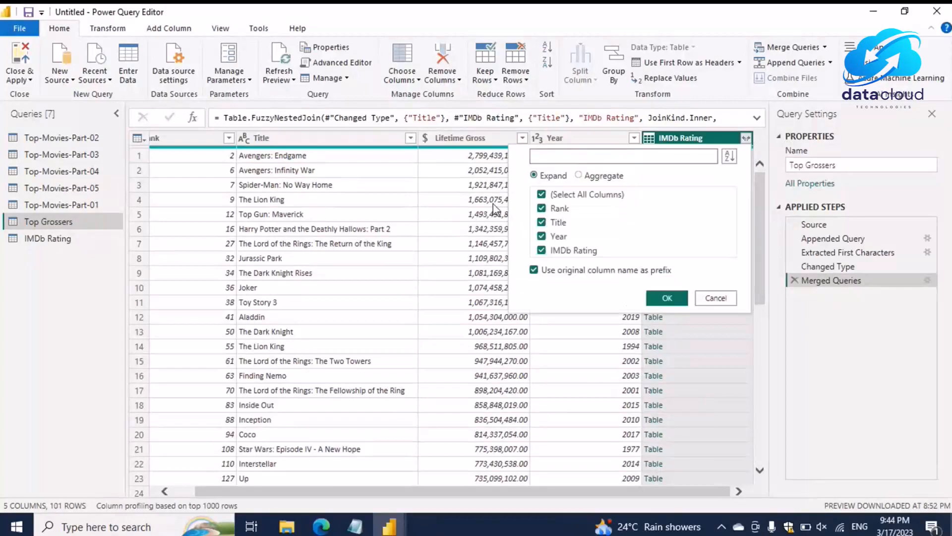
{"action": "left_click", "coordinate": [541, 195]}
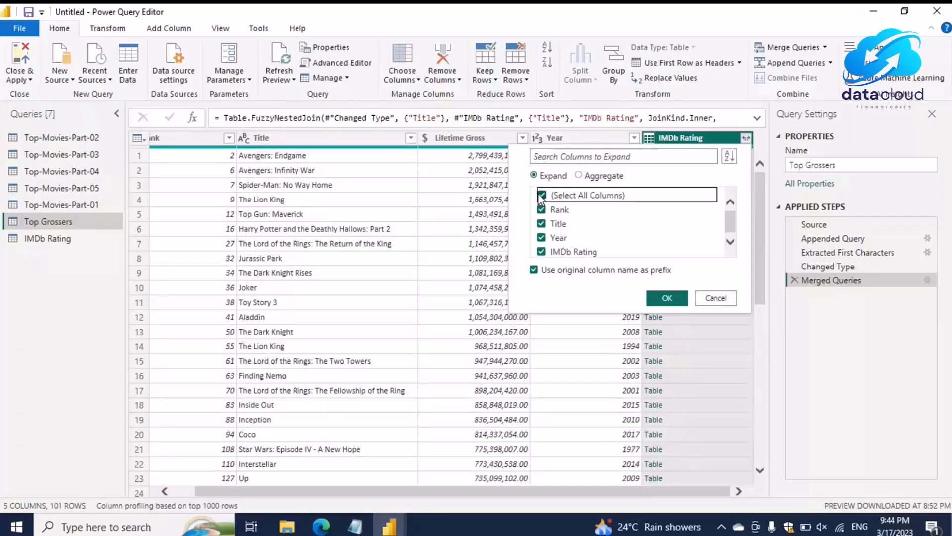
{"action": "left_click", "coordinate": [542, 252]}
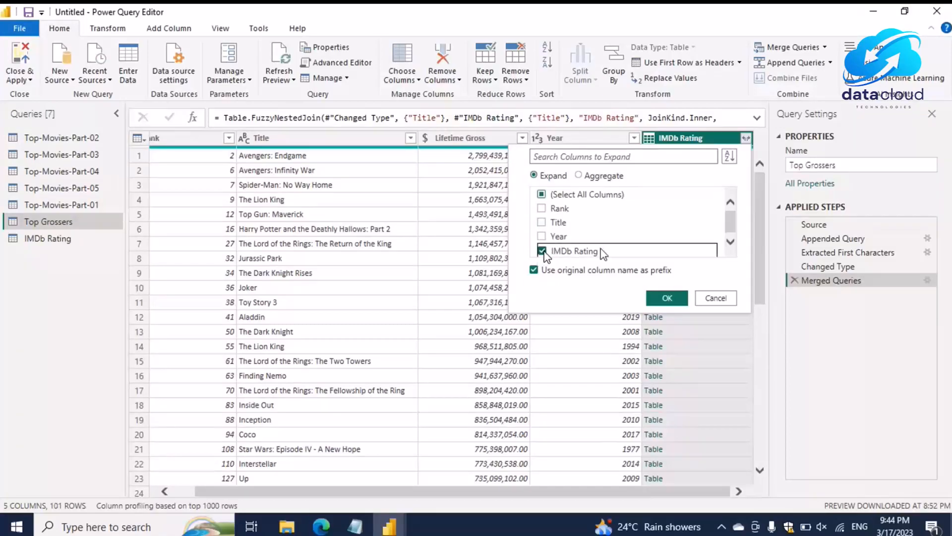
{"action": "scroll", "coordinate": [585, 213], "scroll_direction": "down", "scroll_amount": 1}
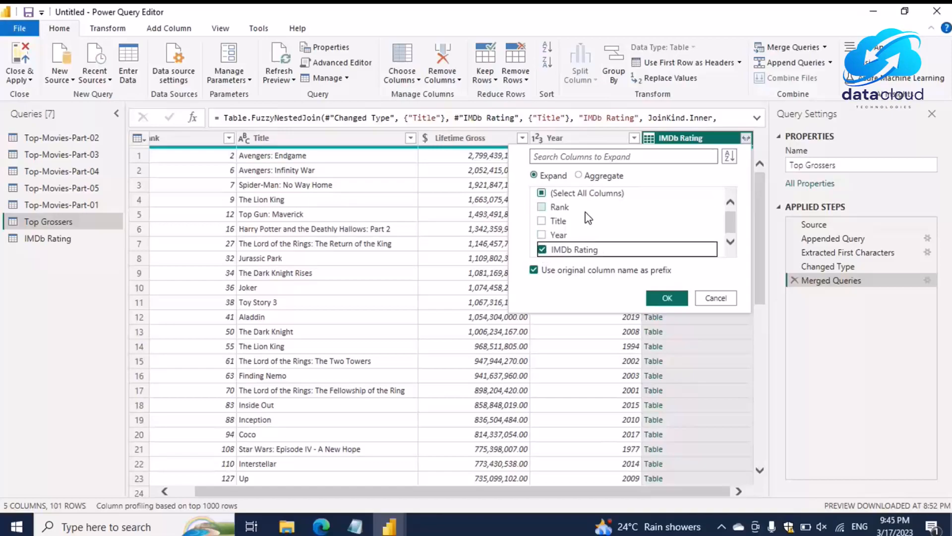
{"action": "left_click", "coordinate": [670, 300]}
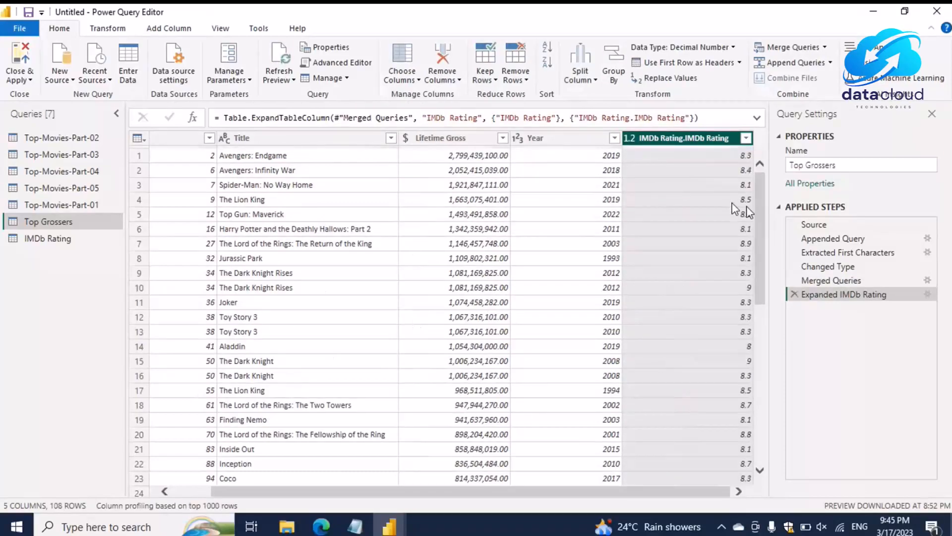
{"action": "left_click_drag", "start_coordinate": [760, 189], "coordinate": [762, 433]}
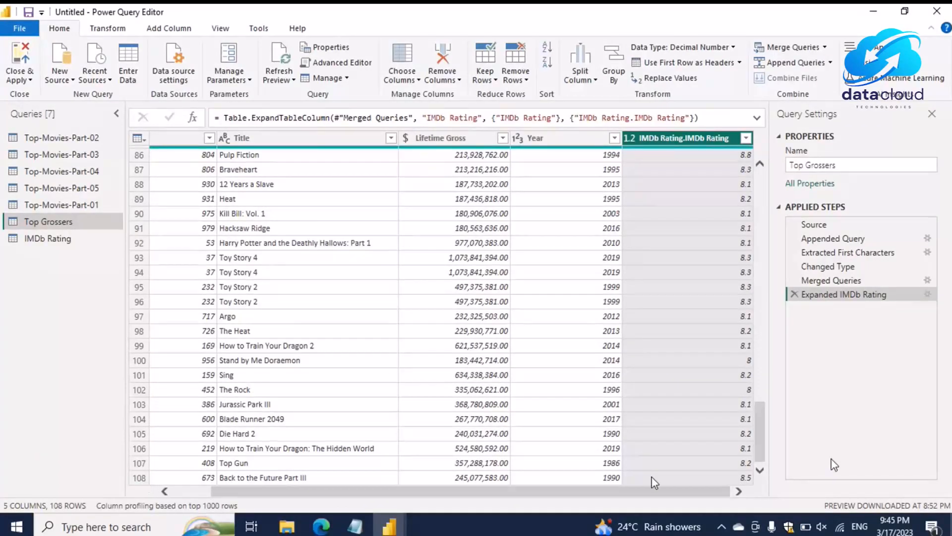
{"action": "left_click_drag", "start_coordinate": [771, 426], "coordinate": [784, 157]}
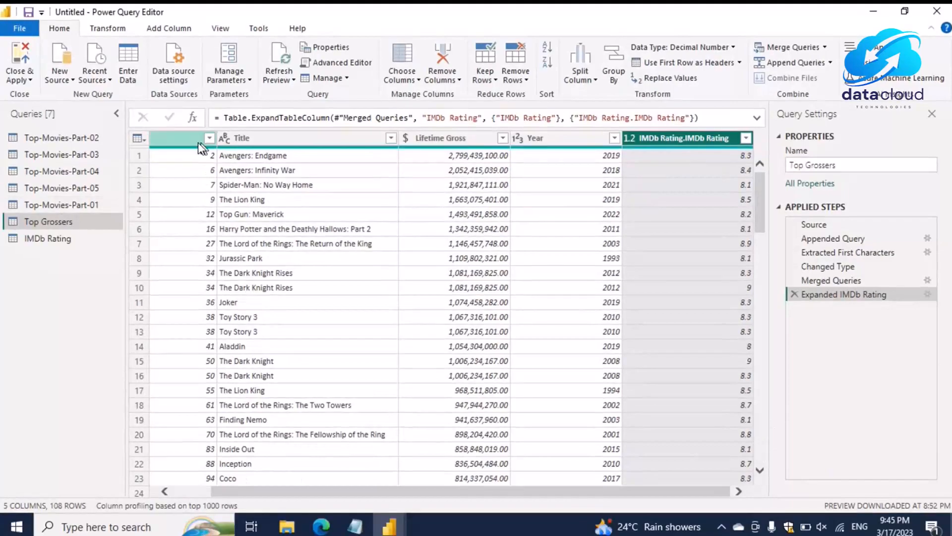
{"action": "left_click_drag", "start_coordinate": [221, 492], "coordinate": [169, 492]}
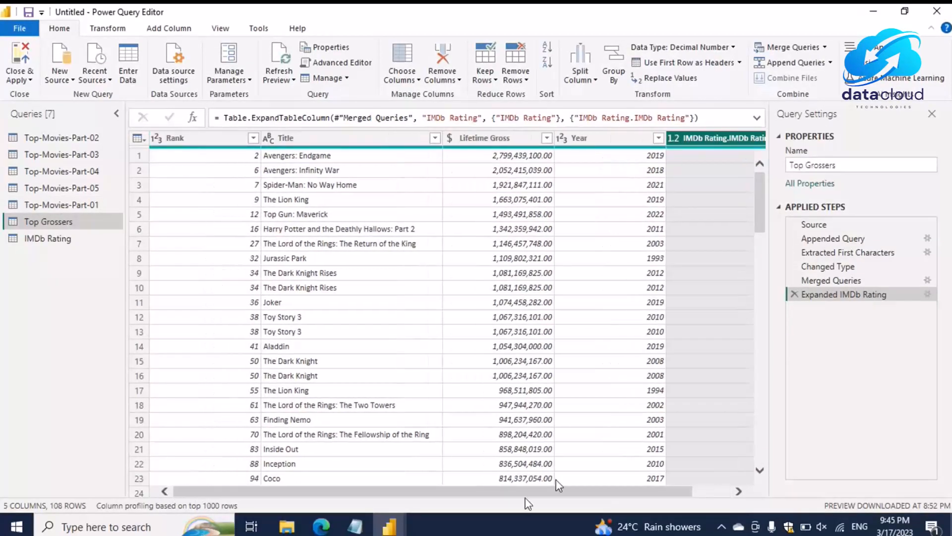
{"action": "left_click_drag", "start_coordinate": [559, 491], "coordinate": [609, 495]}
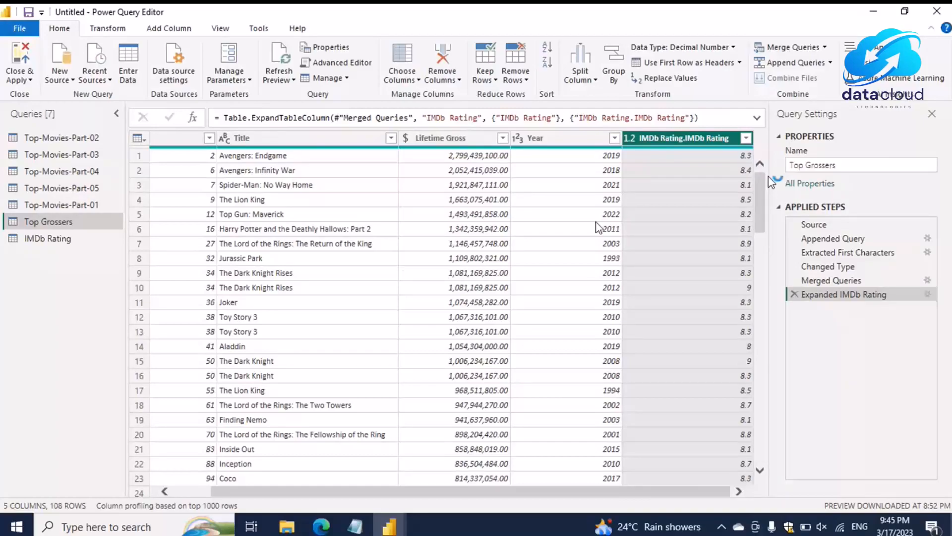
- Close the query editor and load the pending query changes into the report
{"action": "left_click", "coordinate": [20, 78]}
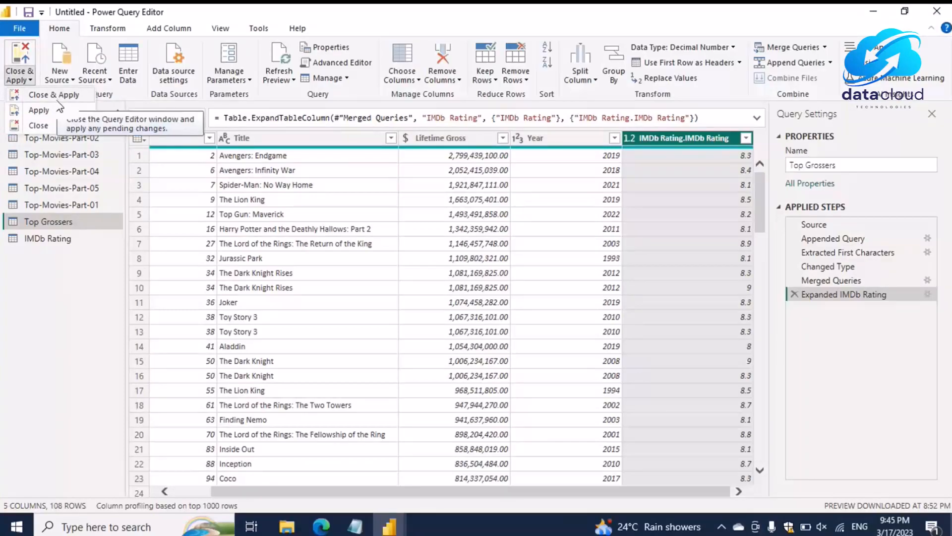
{"action": "left_click", "coordinate": [38, 125]}
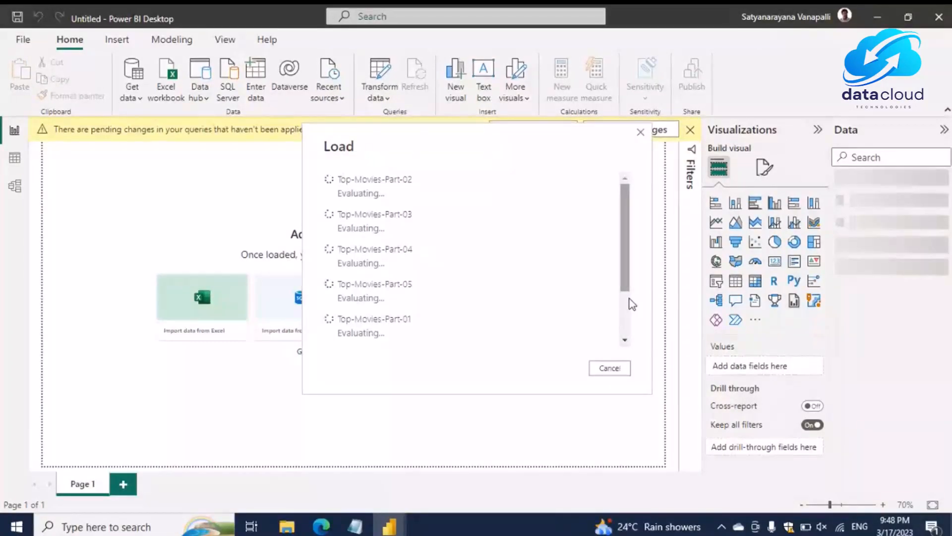
{"action": "scroll", "coordinate": [629, 298], "scroll_direction": "down", "scroll_amount": 1}
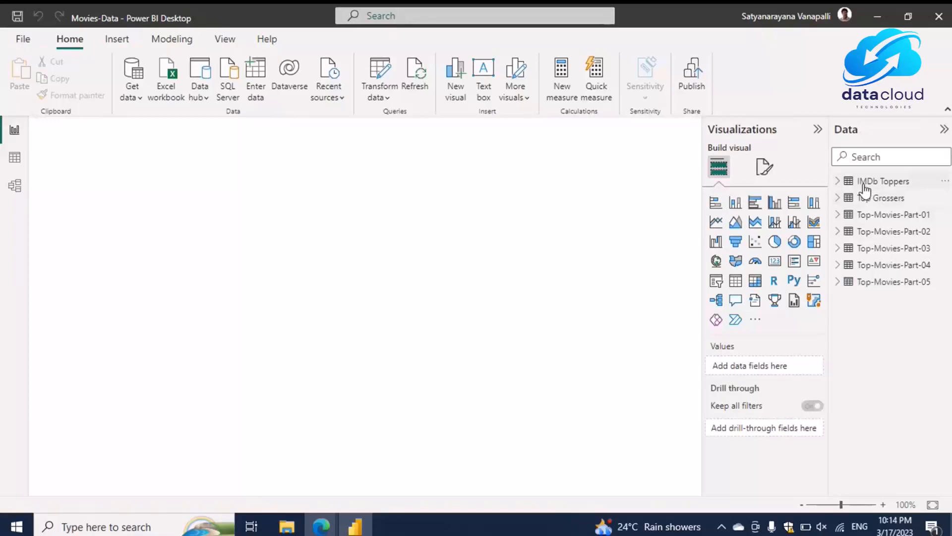
- Add an enlarged table visual to Page 1 with Rank, Title, IMDb Rating, Lifetime Gross and Year from Top Grossers, and review its rows
{"action": "left_click", "coordinate": [817, 129]}
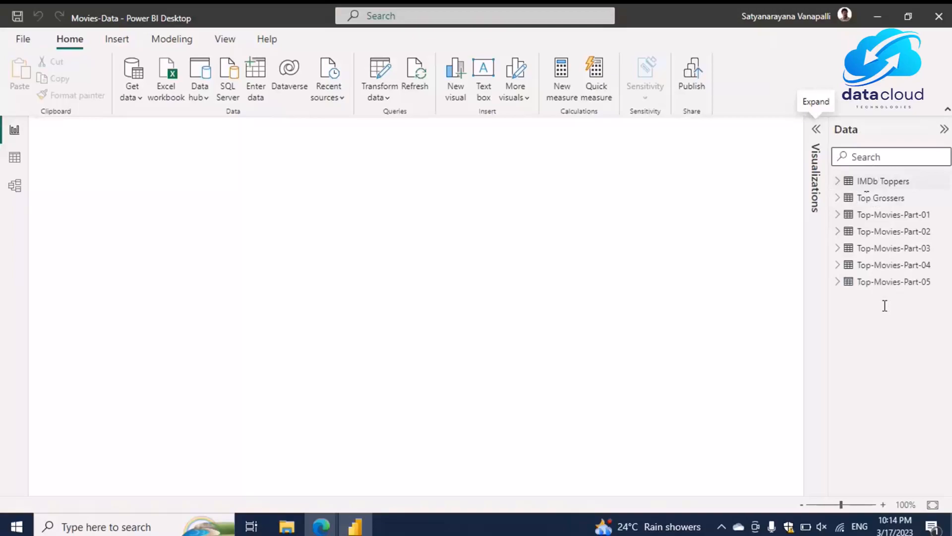
{"action": "left_click", "coordinate": [873, 199]}
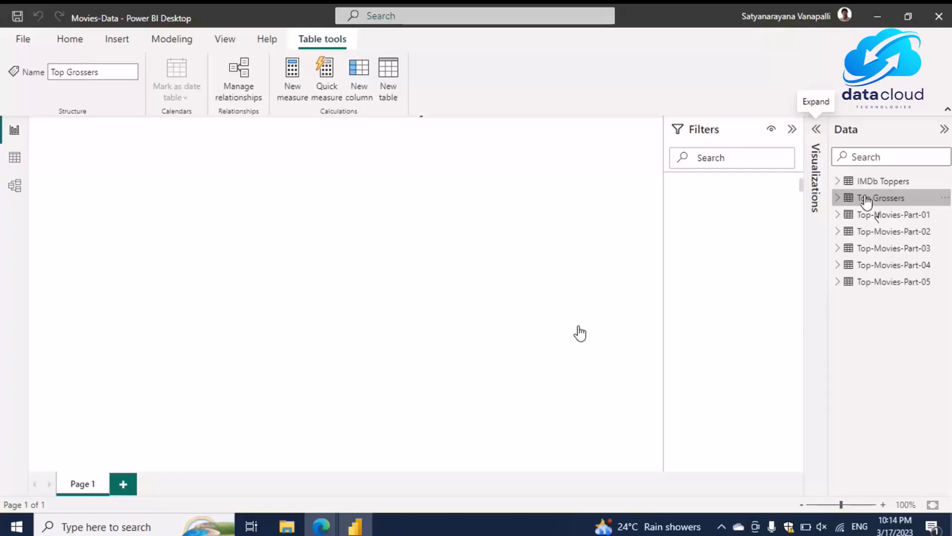
{"action": "left_click", "coordinate": [817, 133]}
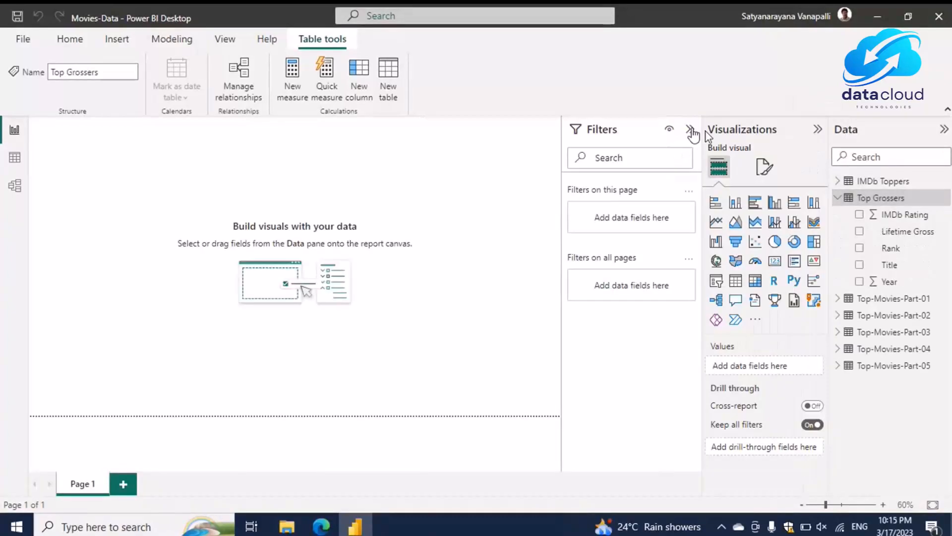
{"action": "left_click", "coordinate": [736, 281]}
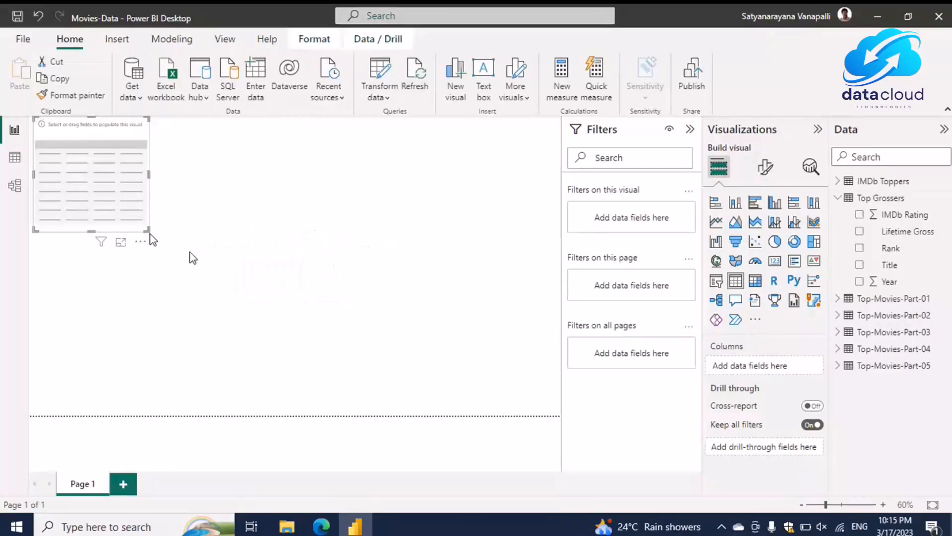
{"action": "left_click_drag", "start_coordinate": [149, 230], "coordinate": [318, 413]}
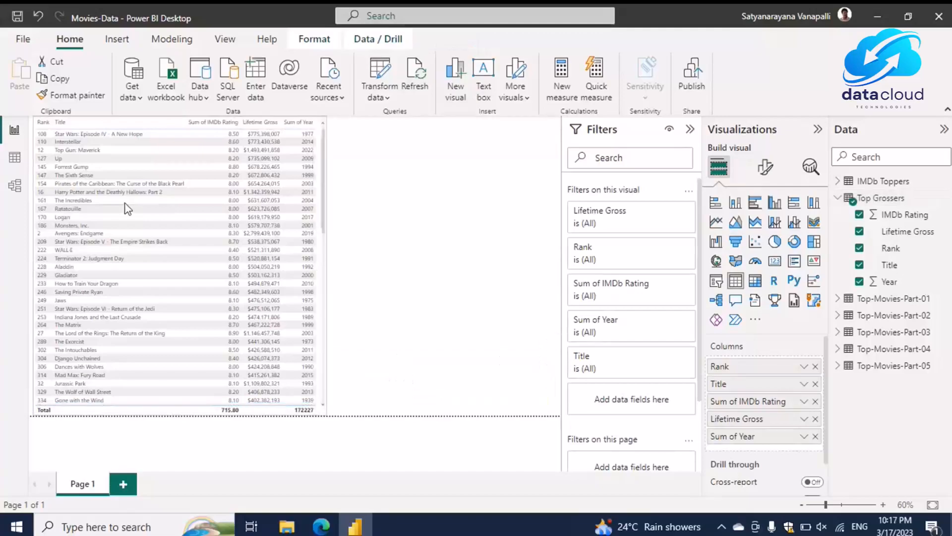
{"action": "scroll", "coordinate": [150, 270], "scroll_direction": "down", "scroll_amount": 10}
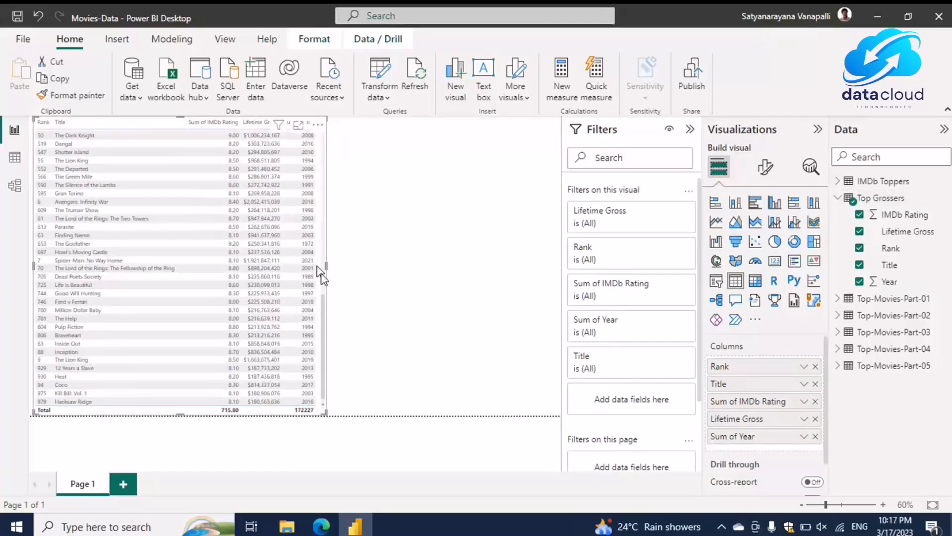
{"action": "left_click_drag", "start_coordinate": [325, 314], "coordinate": [325, 153]}
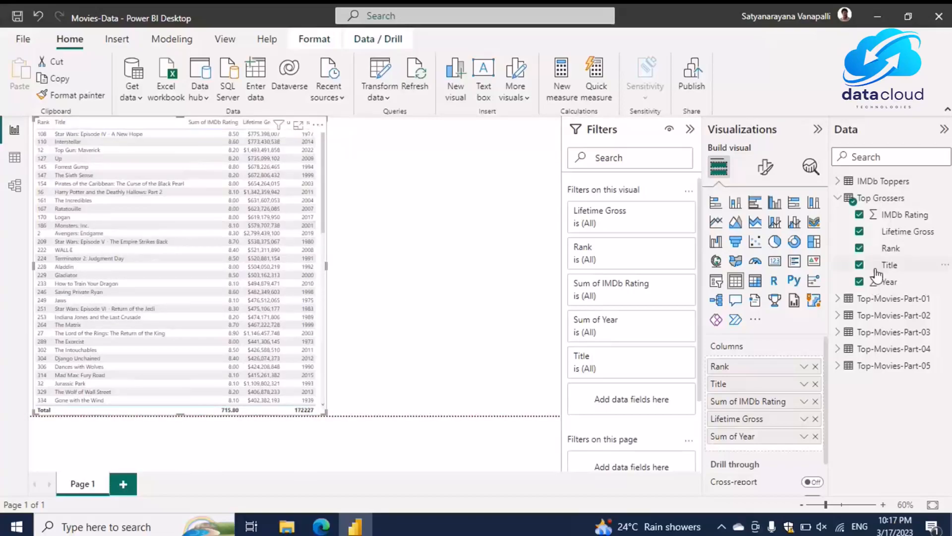
{"action": "left_click_drag", "start_coordinate": [329, 159], "coordinate": [349, 339]}
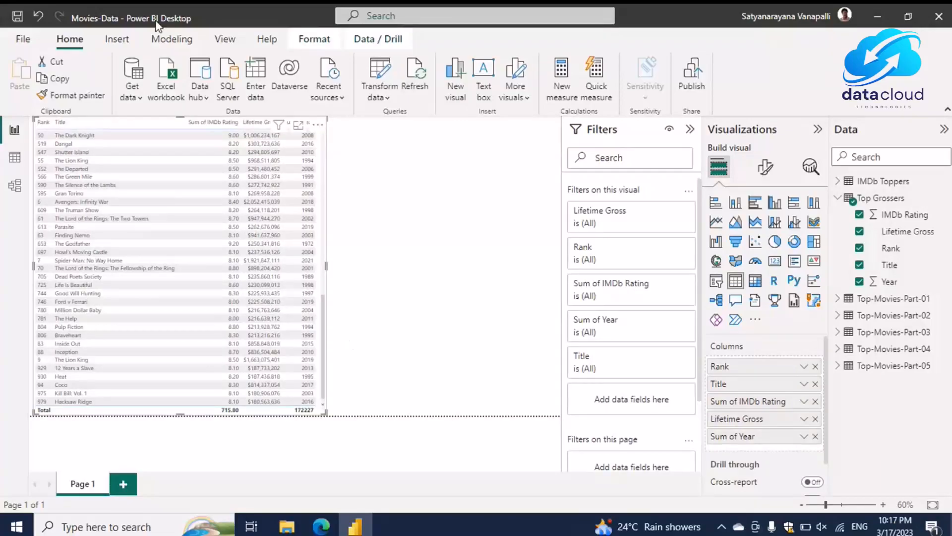
- Show the Top Grossers table in the data view with its fields expanded and examine its rows
{"action": "left_click", "coordinate": [15, 158]}
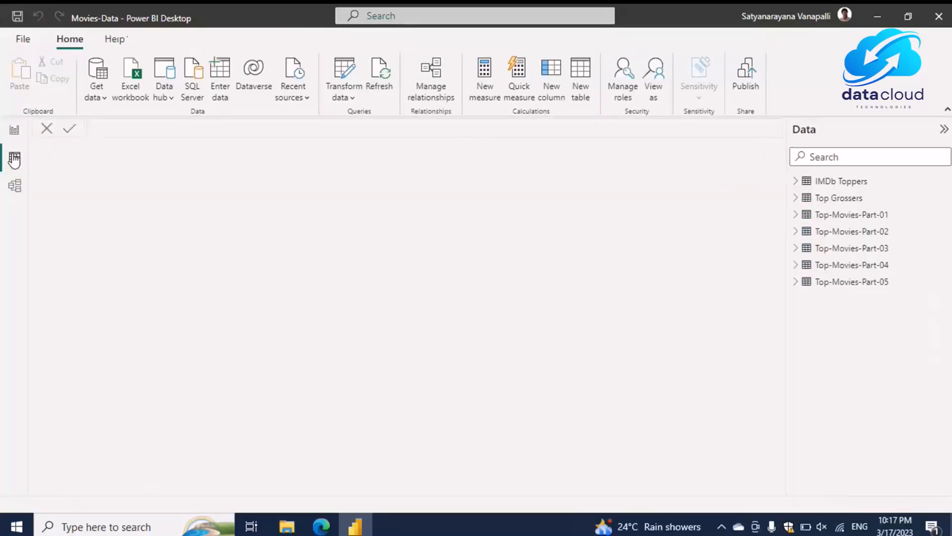
{"action": "left_click", "coordinate": [838, 199]}
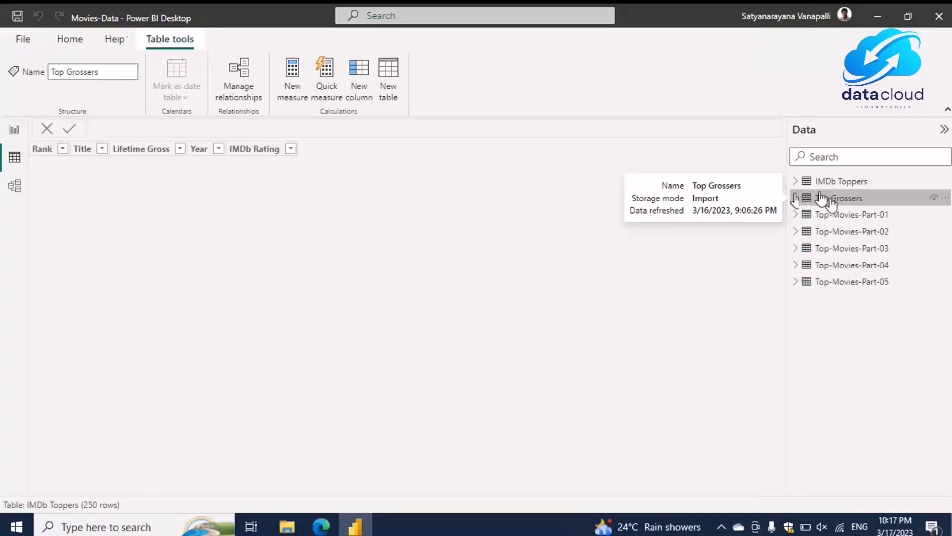
{"action": "left_click", "coordinate": [796, 198]}
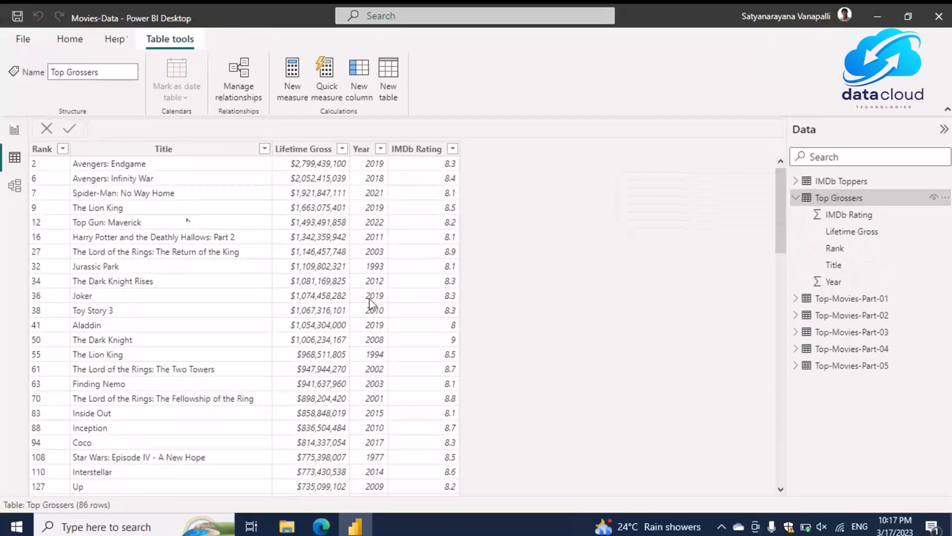
{"action": "scroll", "coordinate": [118, 303], "scroll_direction": "down", "scroll_amount": 12}
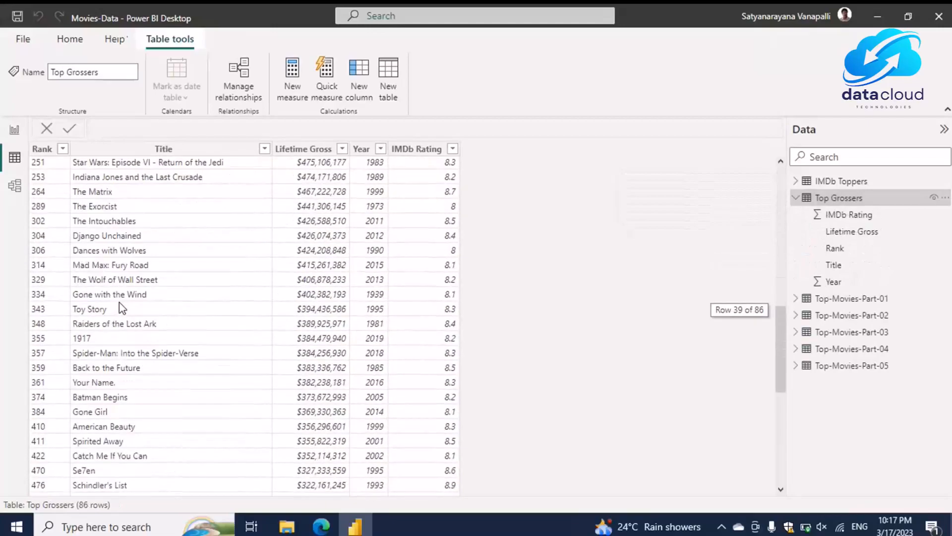
- Look through the remaining Top Grossers rows down to the end of the table and return to its first rows
{"action": "scroll", "coordinate": [122, 307], "scroll_direction": "down", "scroll_amount": 8}
{"action": "scroll", "coordinate": [125, 309], "scroll_direction": "up", "scroll_amount": 20}
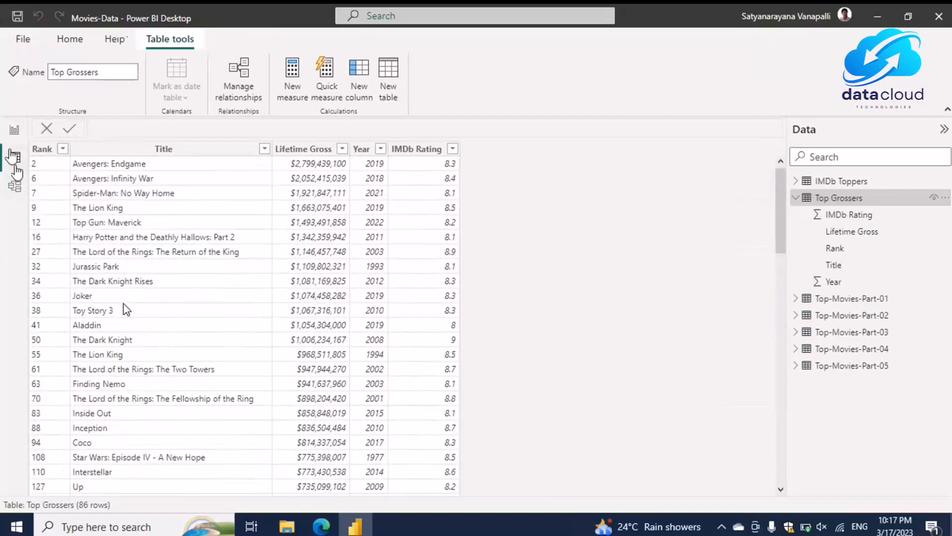
- In the model view, move the Top-Movies-Part-05 table up beside Top Grossers and inspect the relationships between the tables
{"action": "left_click", "coordinate": [16, 187]}
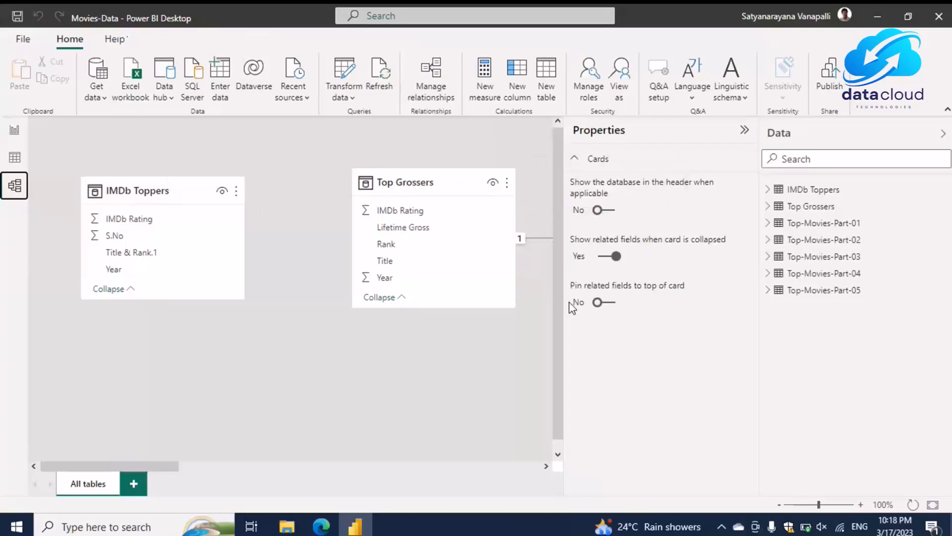
{"action": "left_click_drag", "start_coordinate": [162, 465], "coordinate": [238, 466]}
{"action": "left_click_drag", "start_coordinate": [389, 364], "coordinate": [437, 189]}
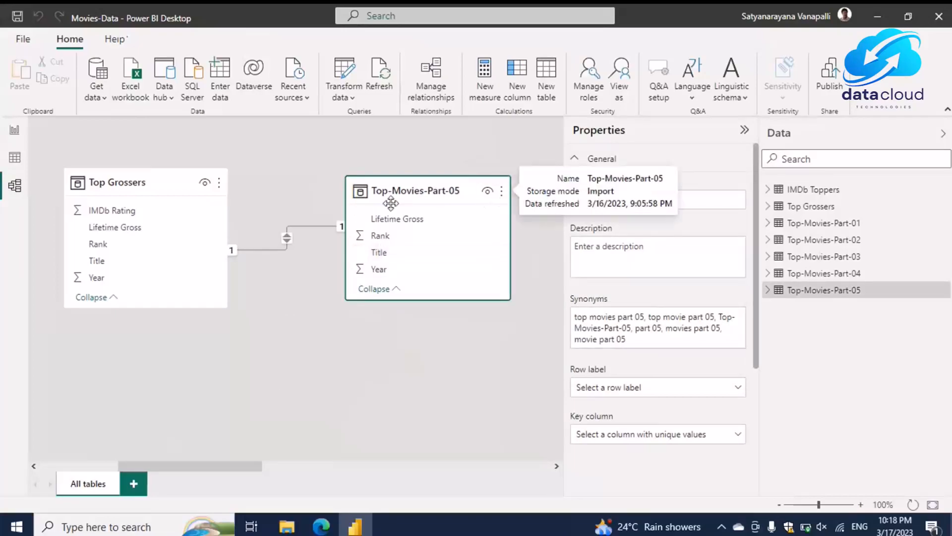
{"action": "left_click_drag", "start_coordinate": [185, 465], "coordinate": [75, 488]}
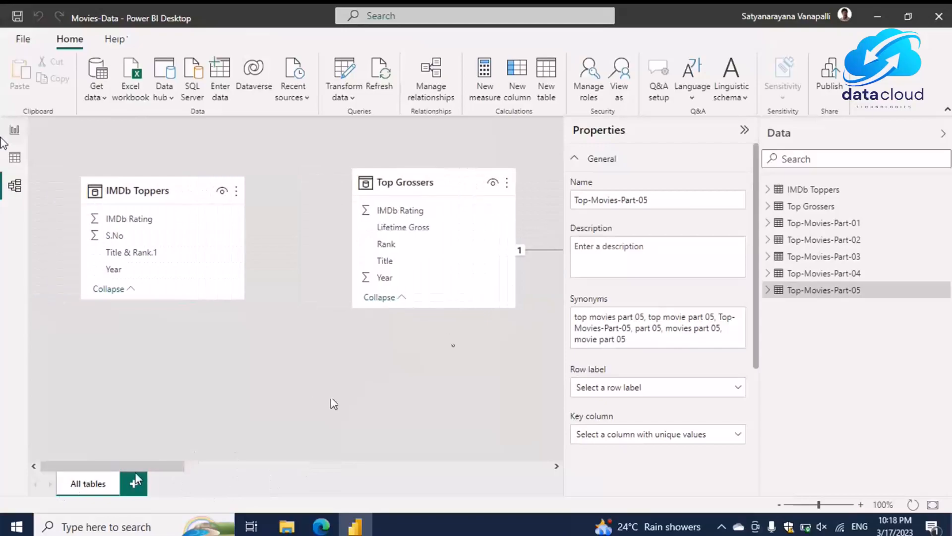
- Return to the report view with the Top Grossers table visual and start publishing the report
{"action": "left_click", "coordinate": [13, 130]}
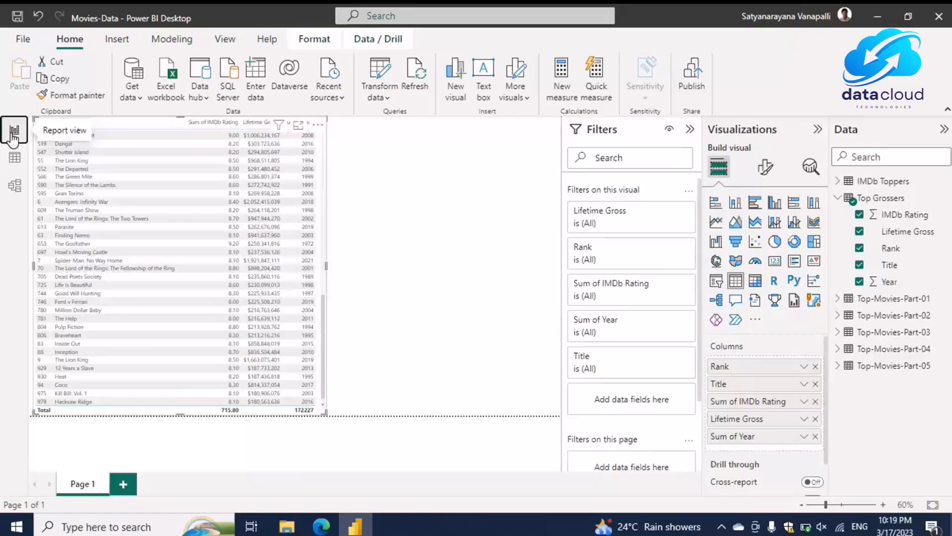
{"action": "left_click", "coordinate": [691, 74]}
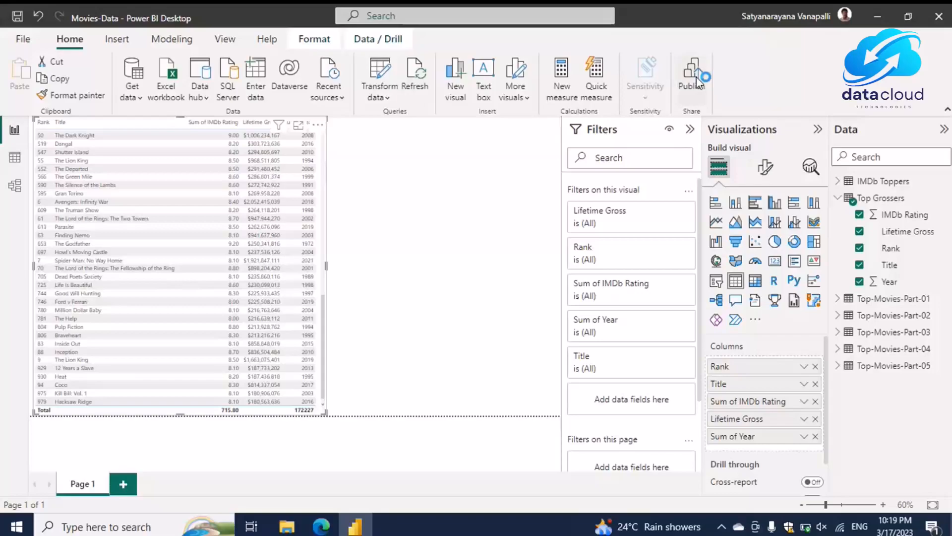